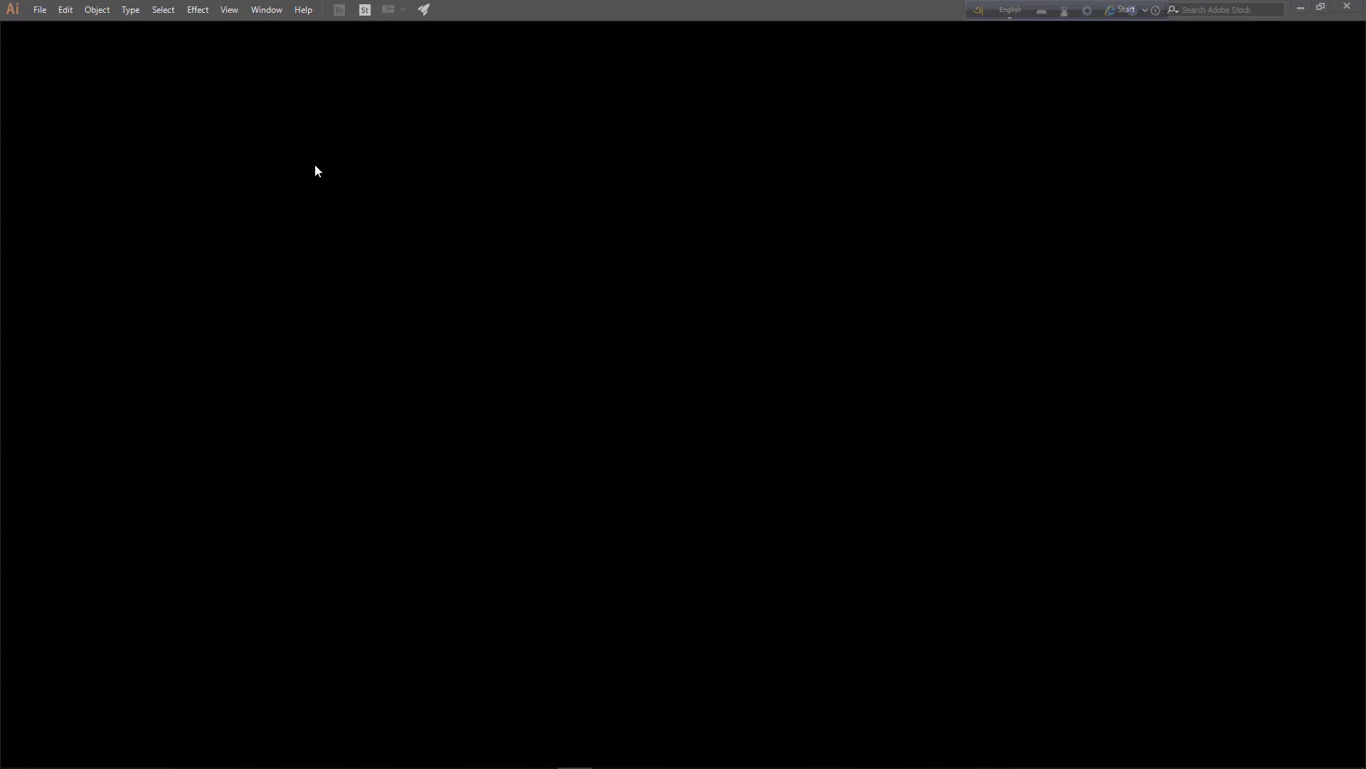
Create a blank 1920×1080 px document, preview the Bangla sketch photo, and drag it into Illustrator.
click(39, 9)
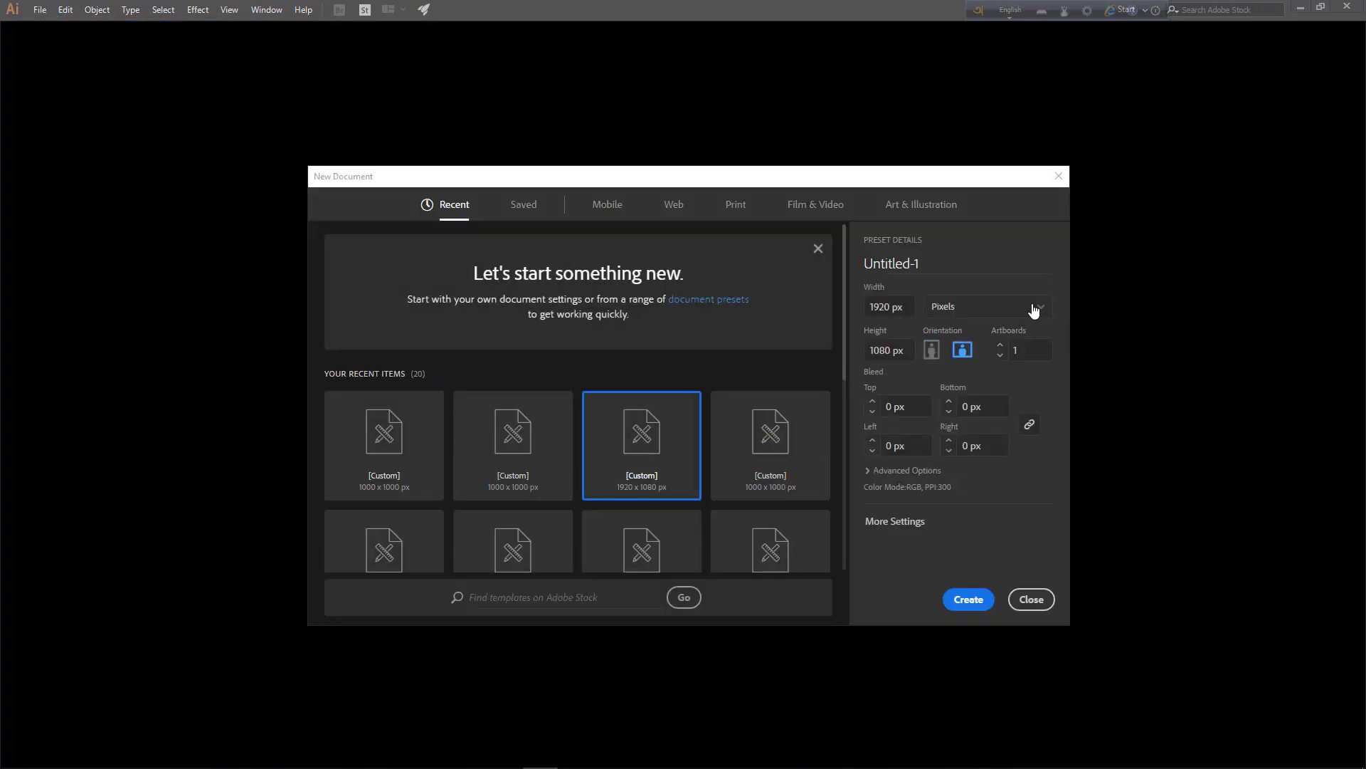
click(970, 600)
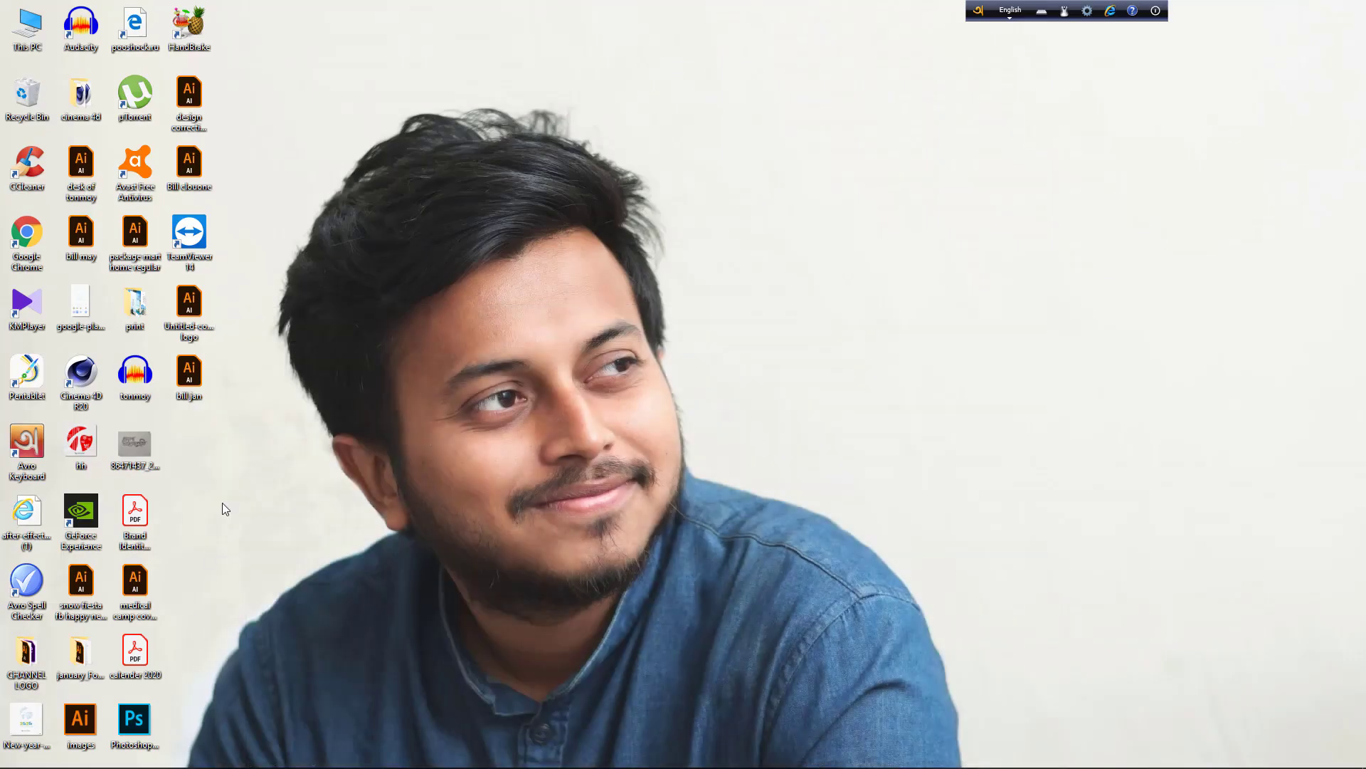
double_click(131, 459)
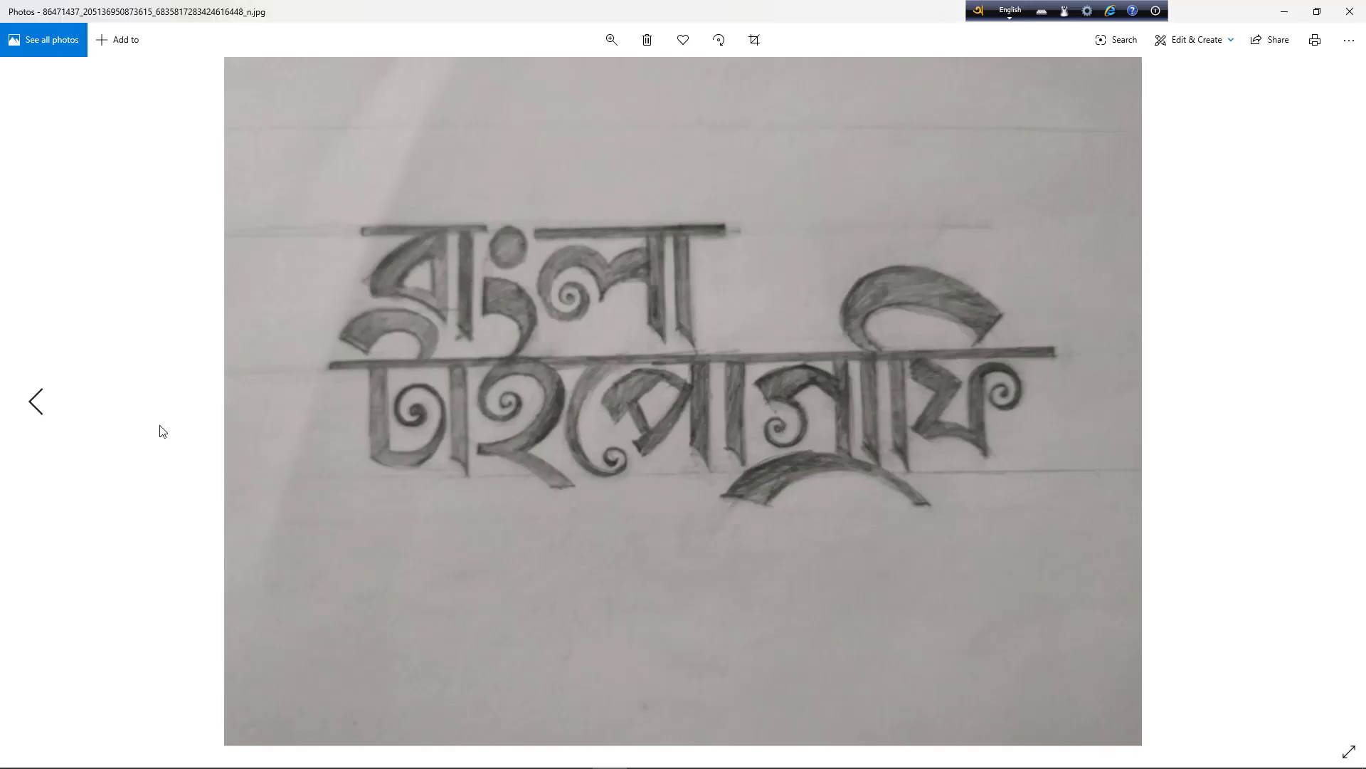
click(1352, 8)
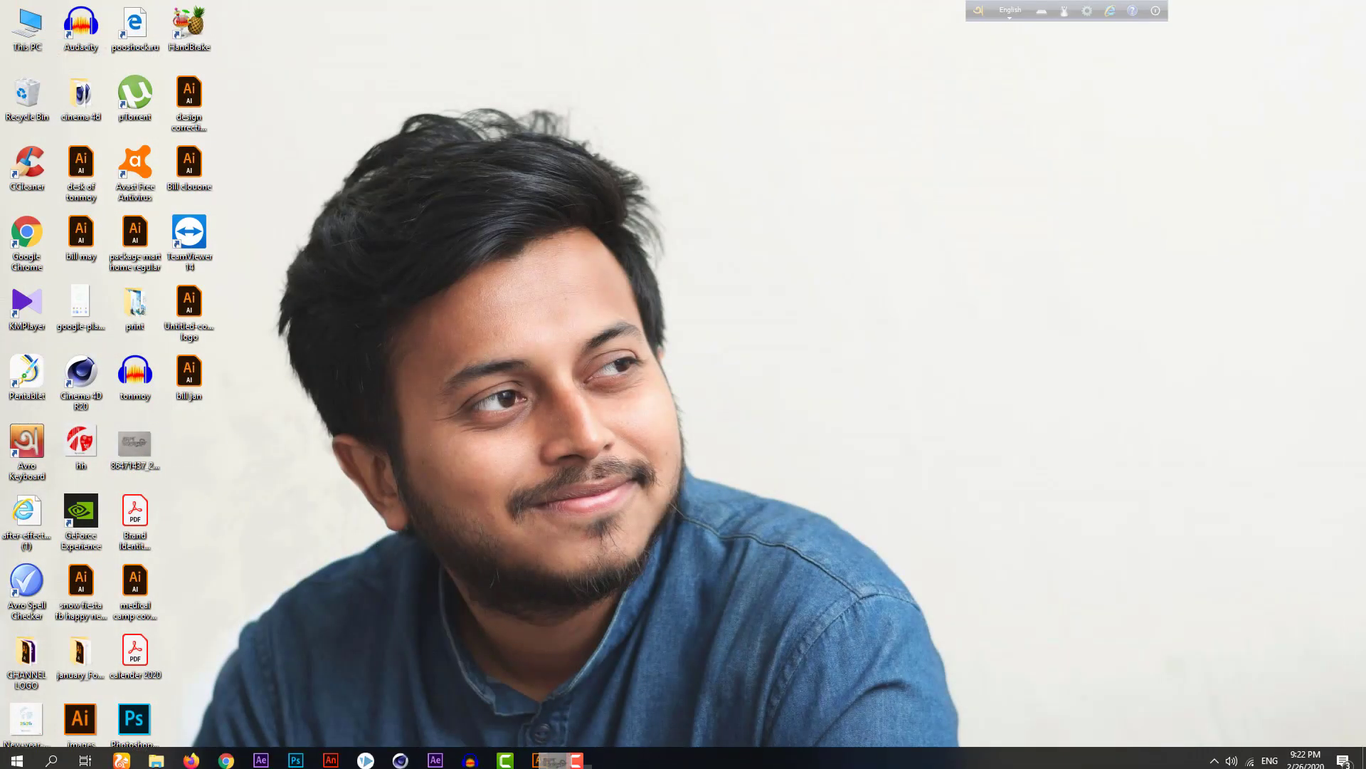
mouse_move(301, 508)
mouse_down()
mouse_move(556, 757)
mouse_move(549, 406)
mouse_up()
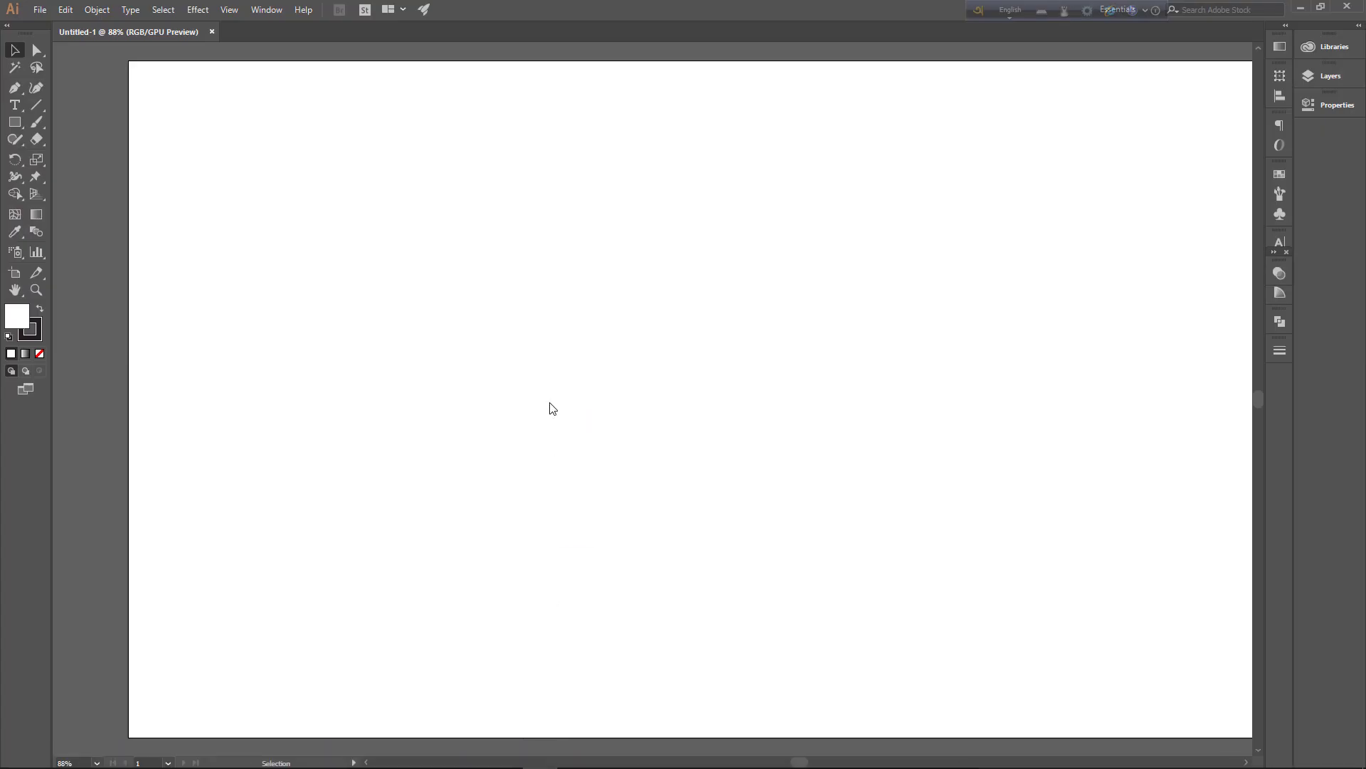
Scale and move the sketch over the artboard and embed it.
key(ctrl+minus)
key(ctrl+minus)
key(ctrl+minus)
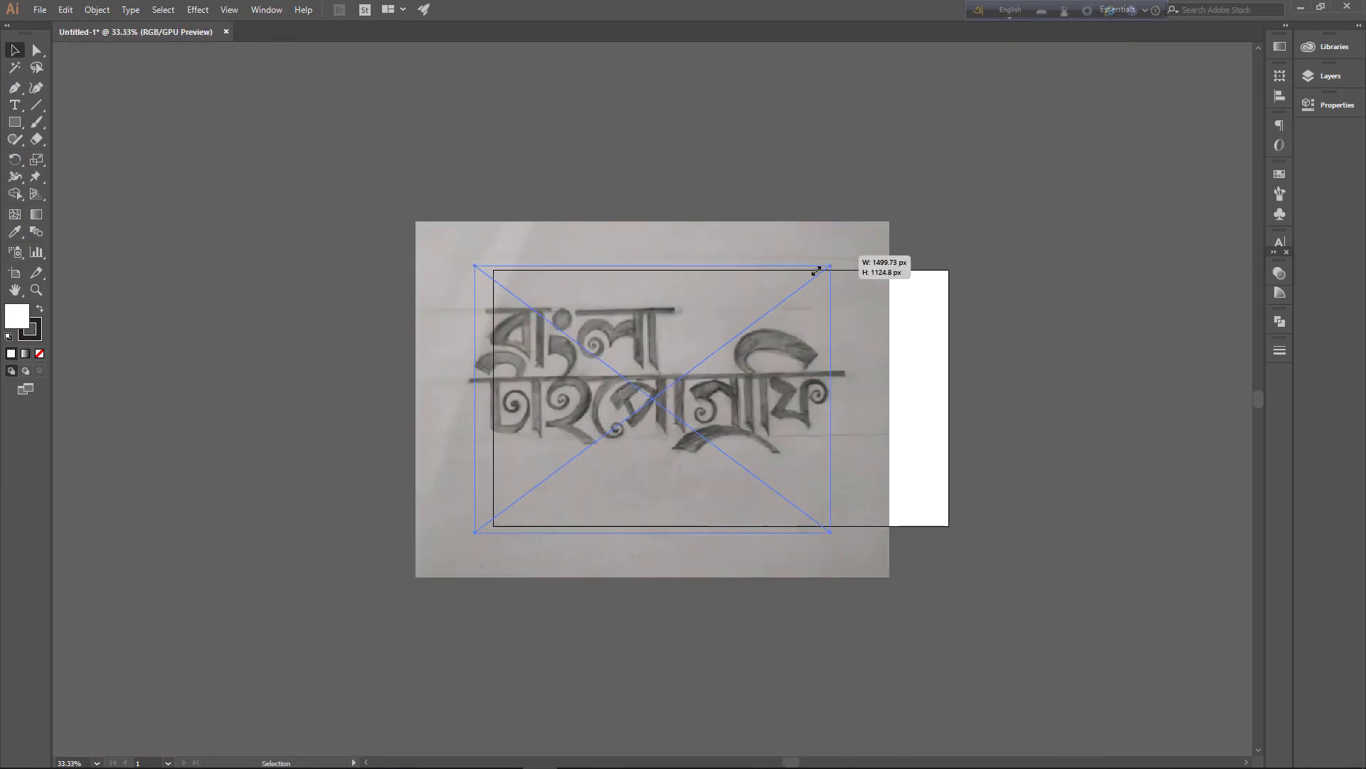
drag(889, 222, 787, 299)
drag(578, 411, 498, 395)
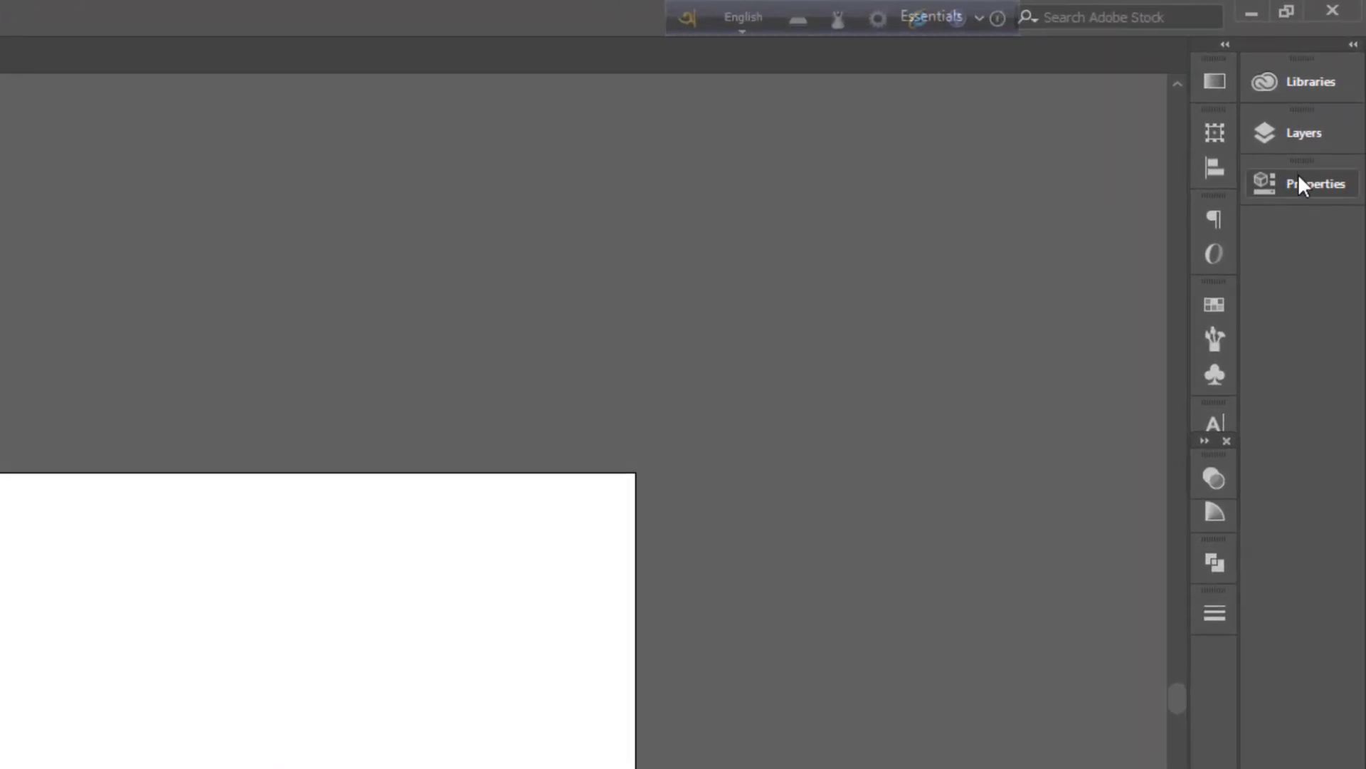
click(1297, 186)
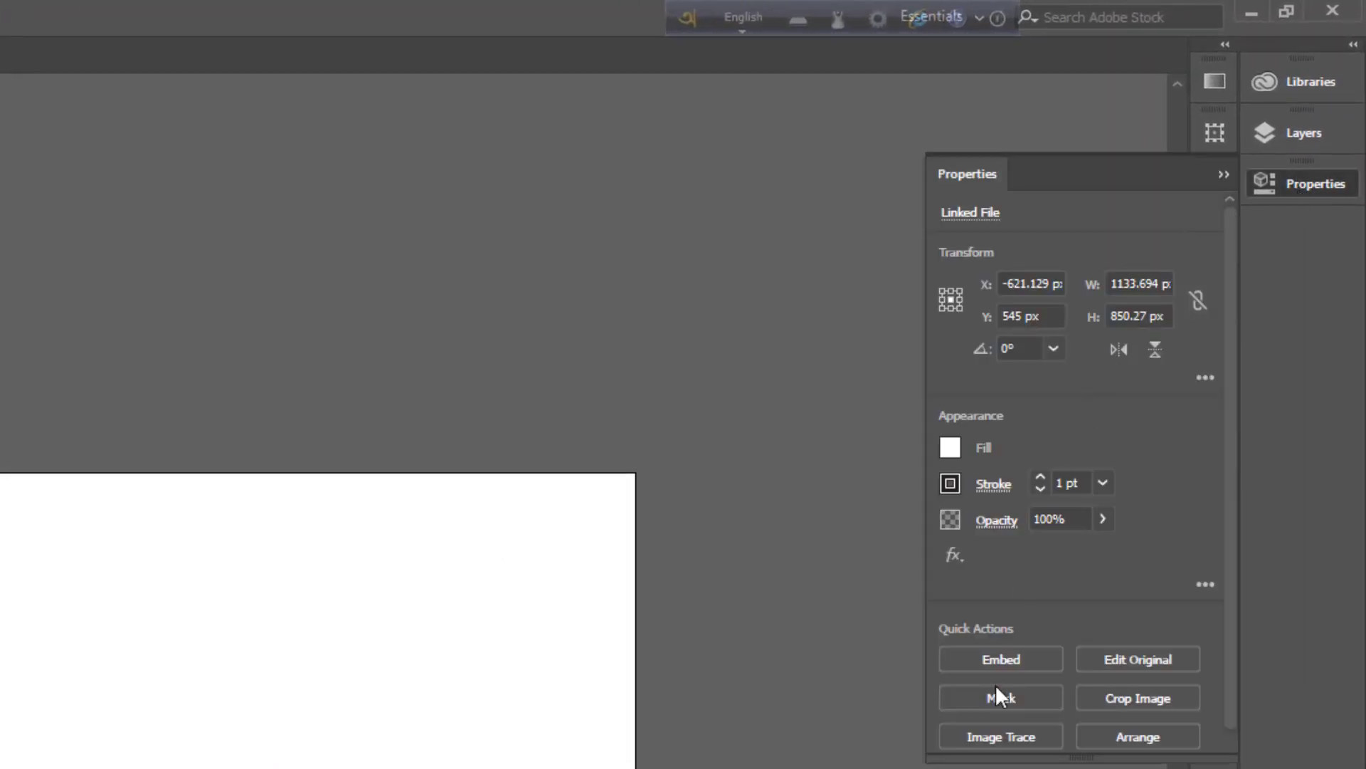
click(999, 662)
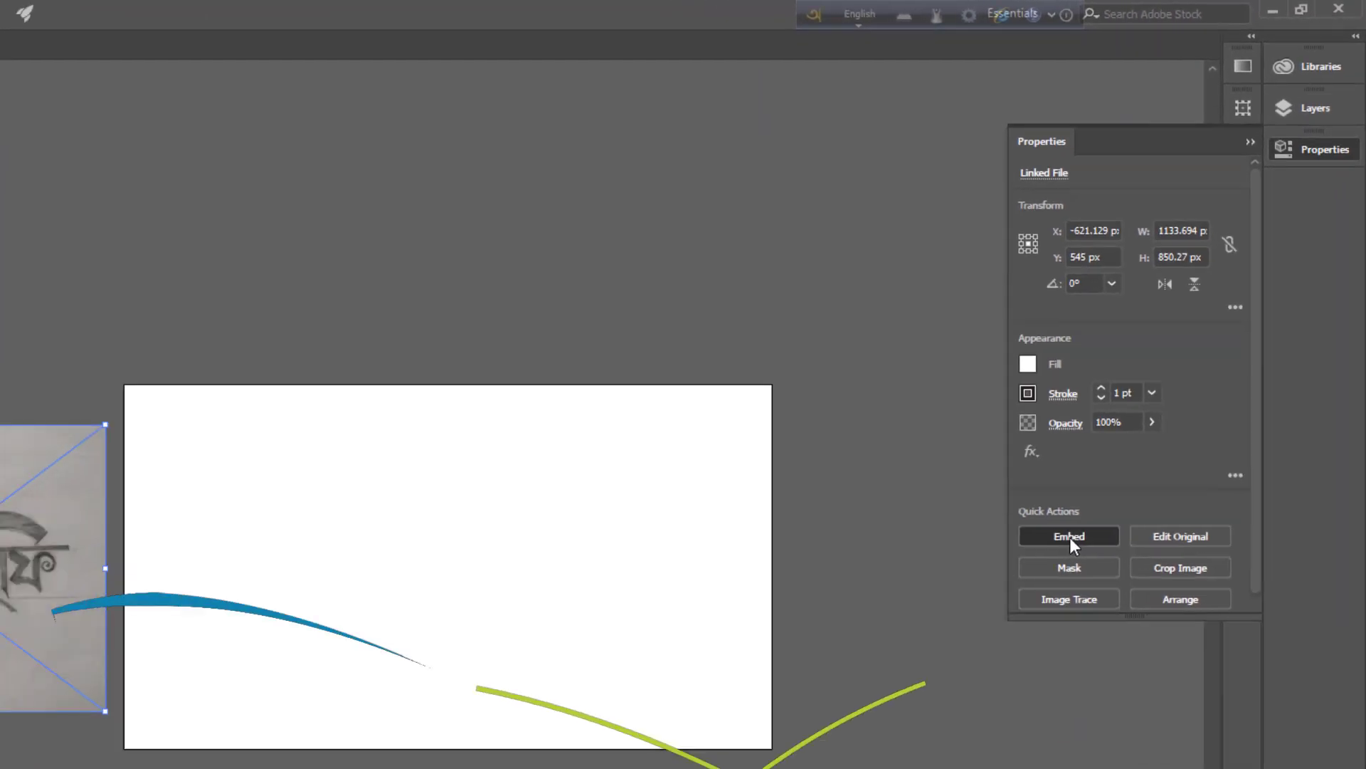
click(646, 489)
Add a horizontal guide along the lettering's top line and rotate the sketch slightly to level it.
key(ctrl+1)
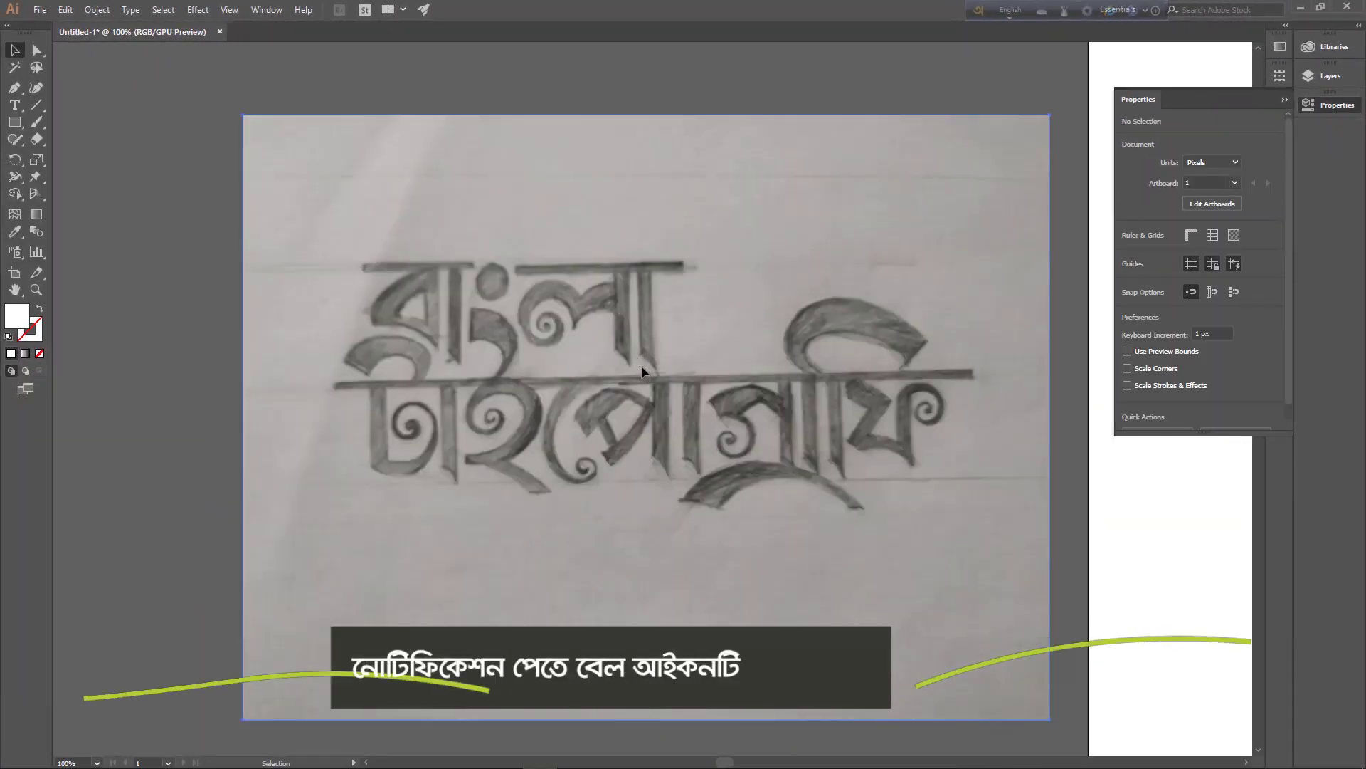
click(654, 364)
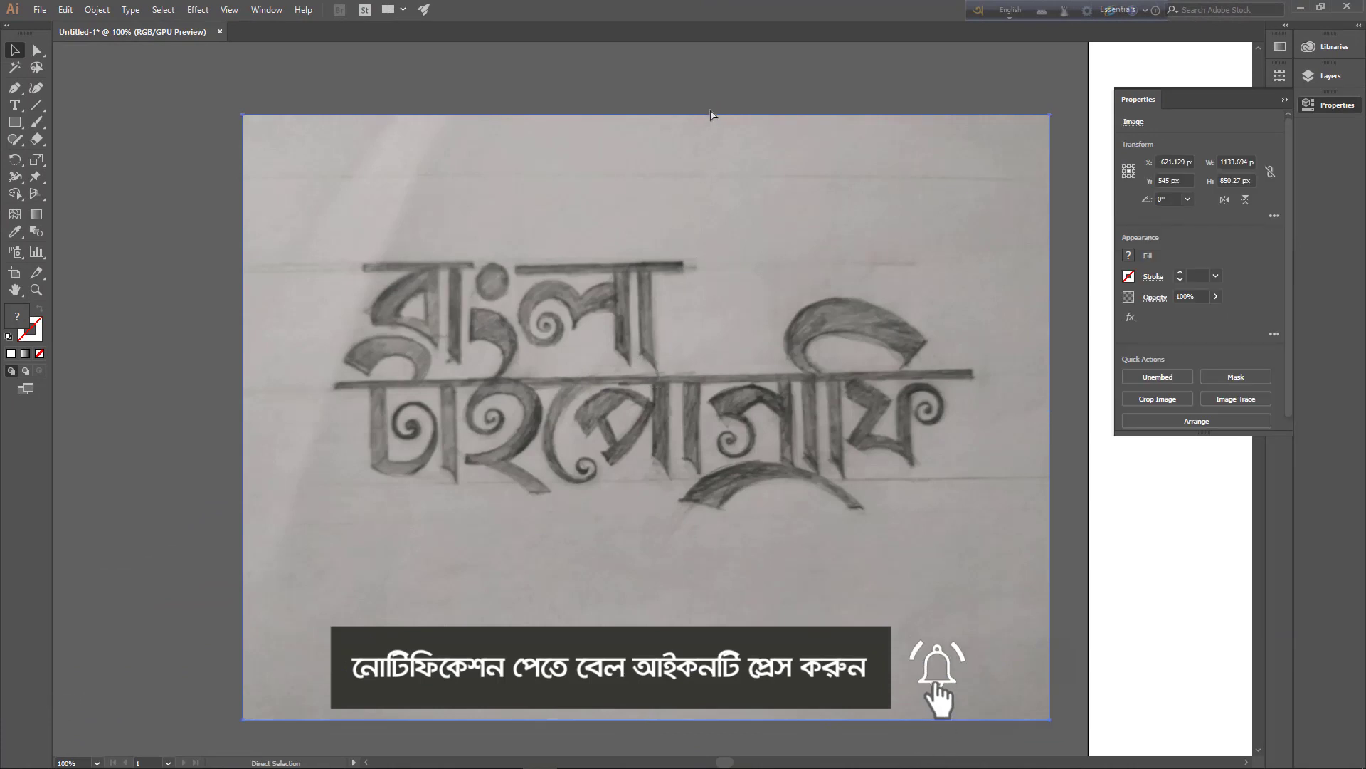
key(ctrl+r)
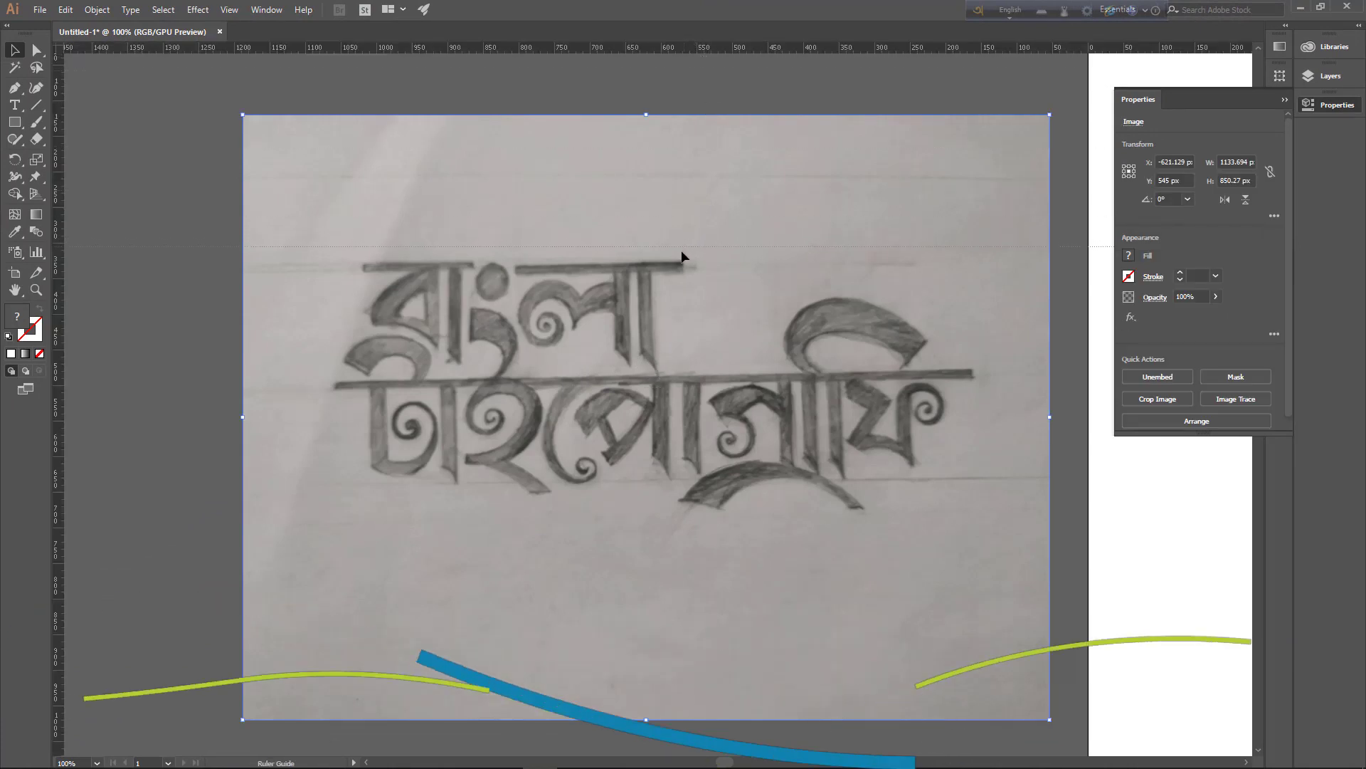
drag(702, 47, 684, 262)
click(972, 341)
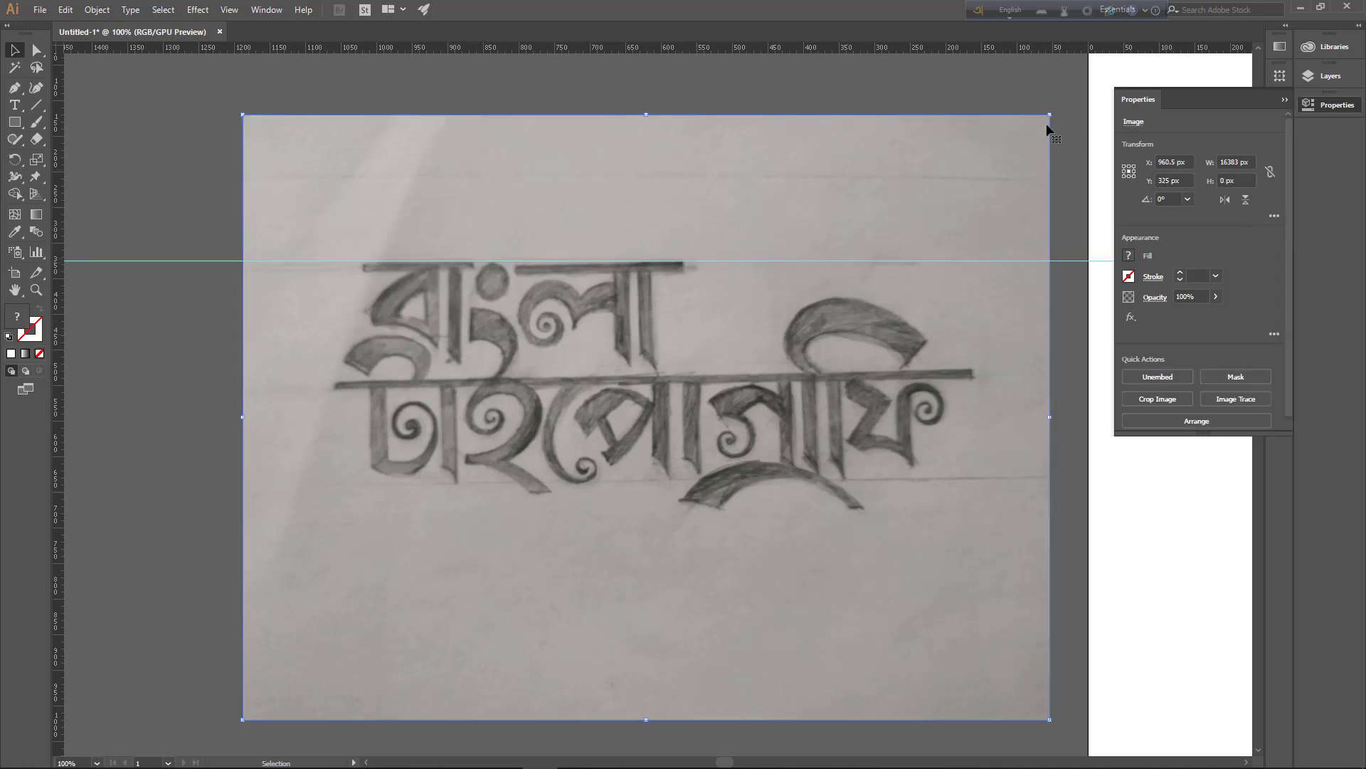
drag(1056, 111, 1058, 112)
click(1064, 119)
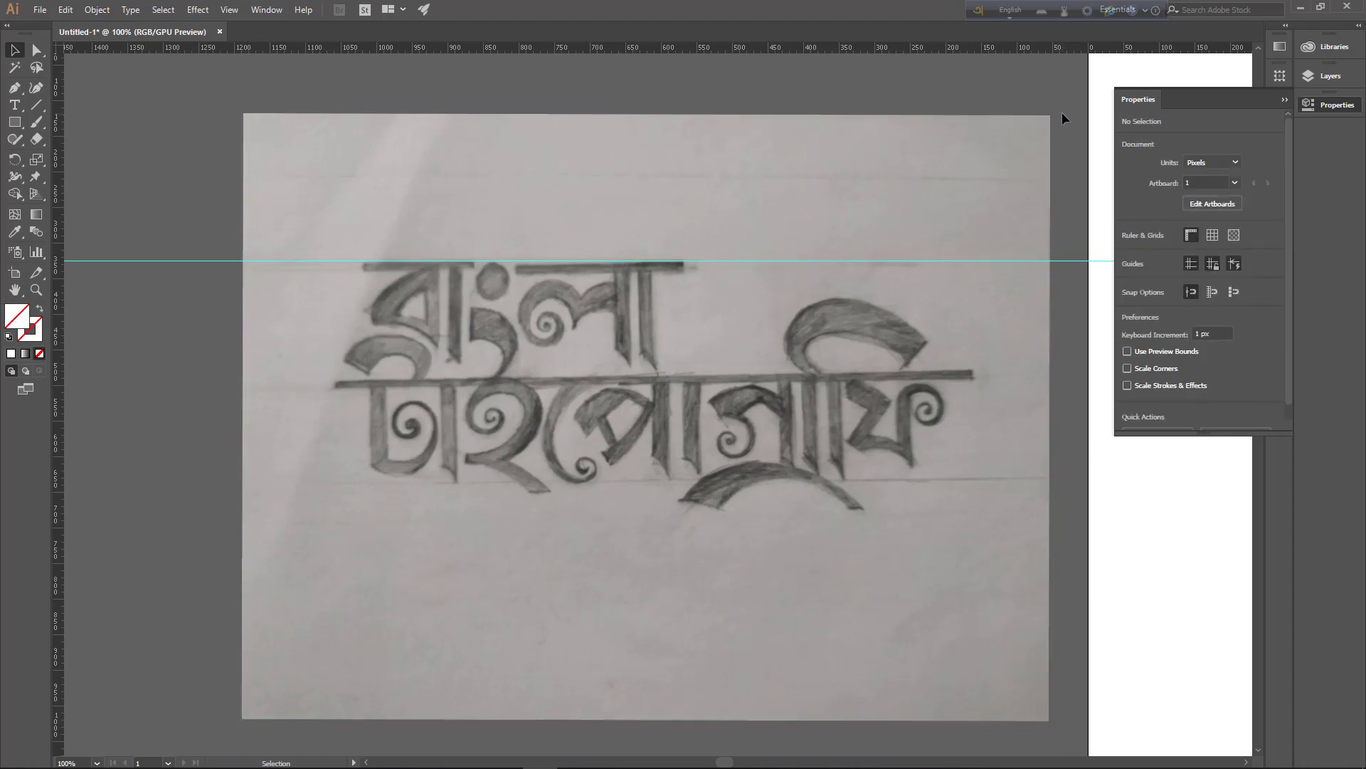
click(994, 161)
click(97, 10)
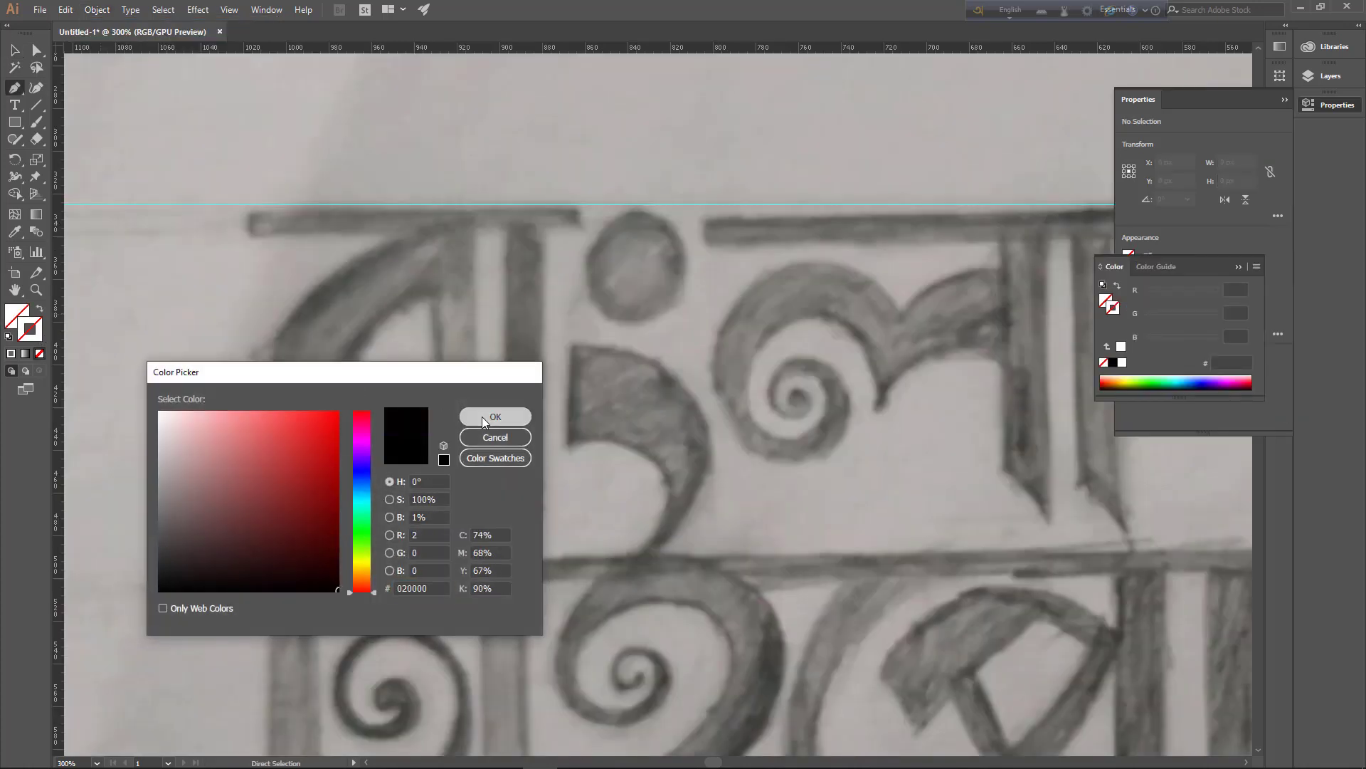
Confirm the near-black colour and set the stroke weight to 0.25 pt.
click(483, 417)
click(1238, 266)
click(1285, 98)
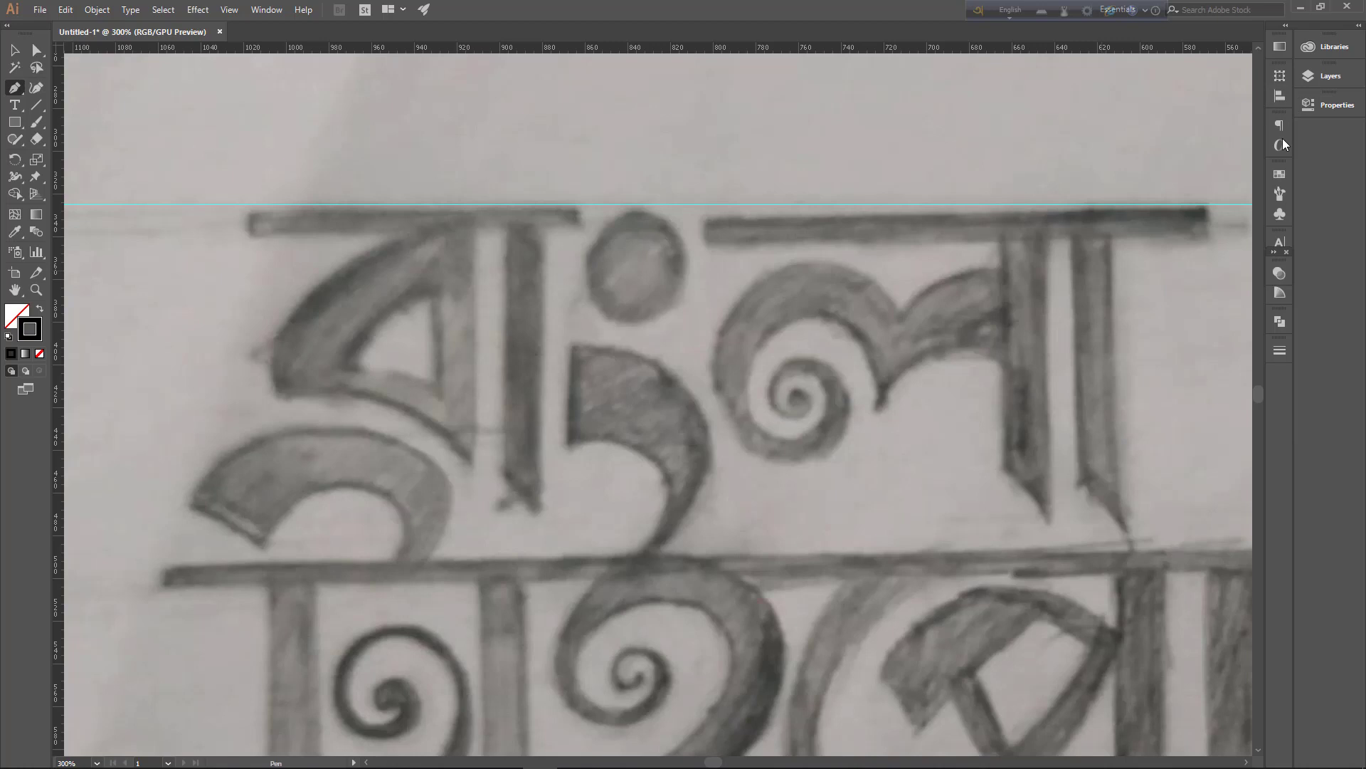
click(1279, 351)
click(1202, 366)
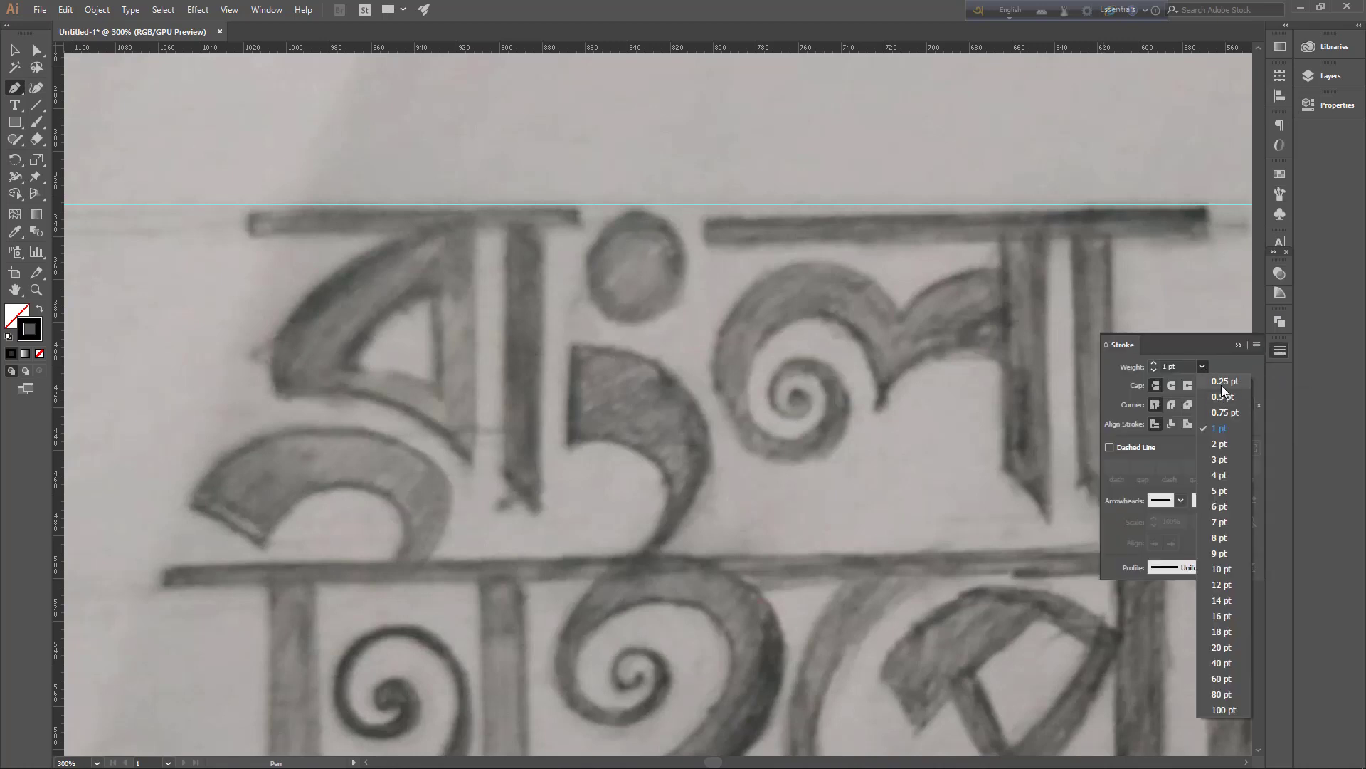
click(1136, 353)
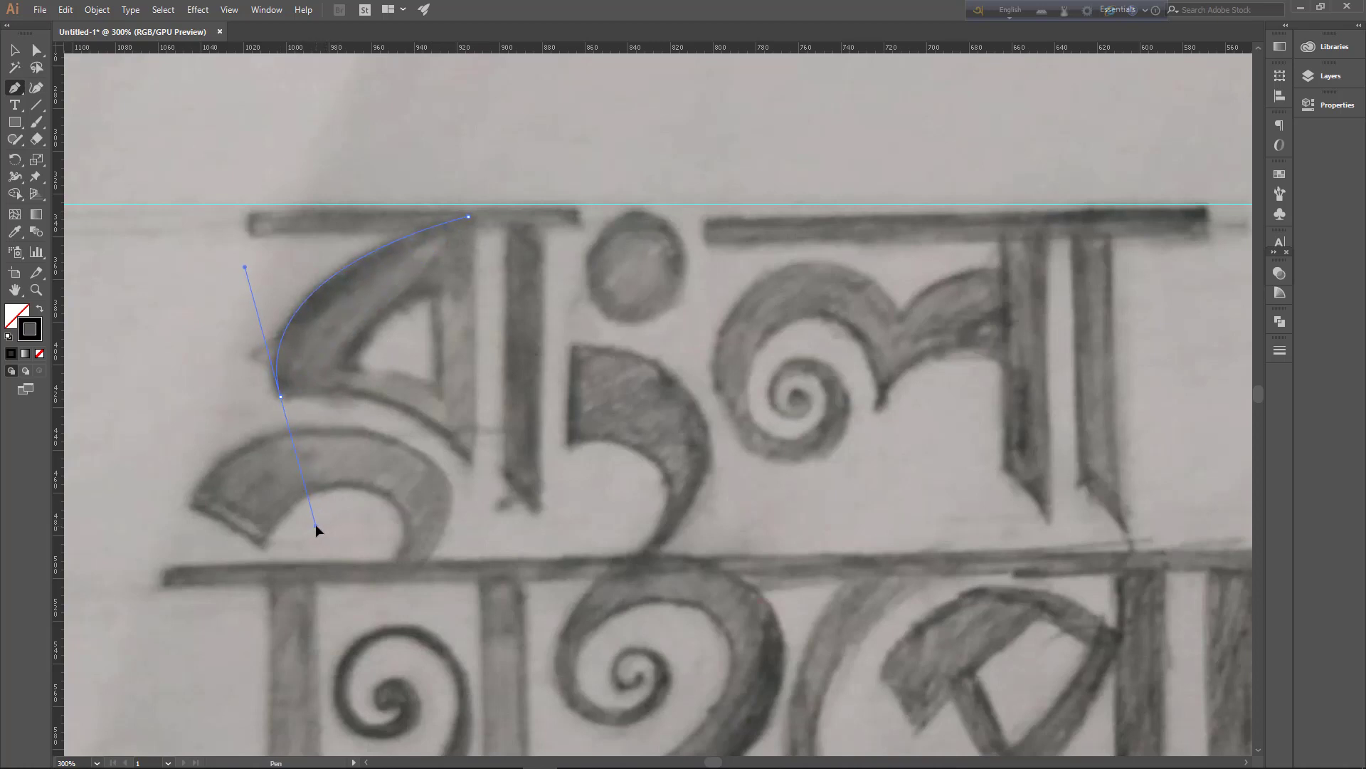
Pen-trace the first letter, cut out its inner triangle with Minus Front, and fill it black.
drag(308, 388, 309, 387)
click(468, 461)
click(468, 215)
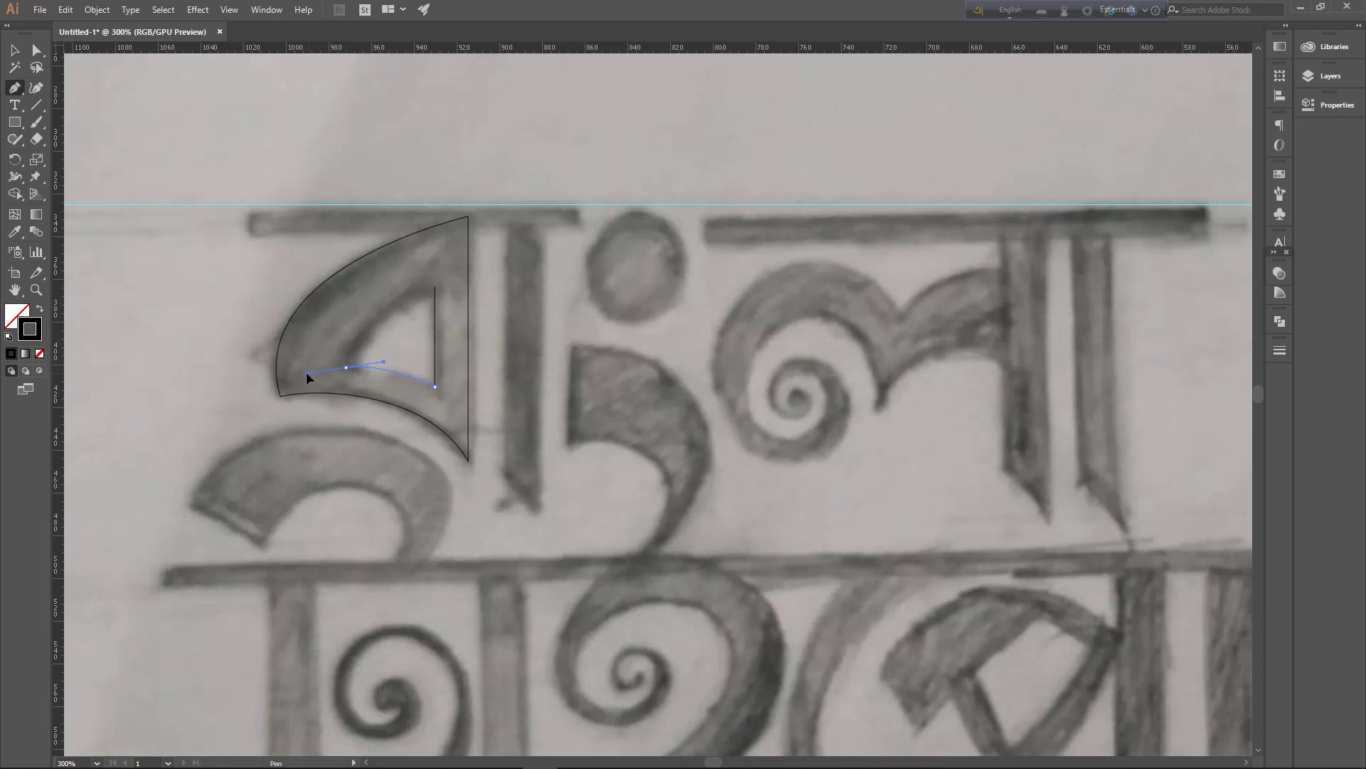
ctrl+click(469, 273)
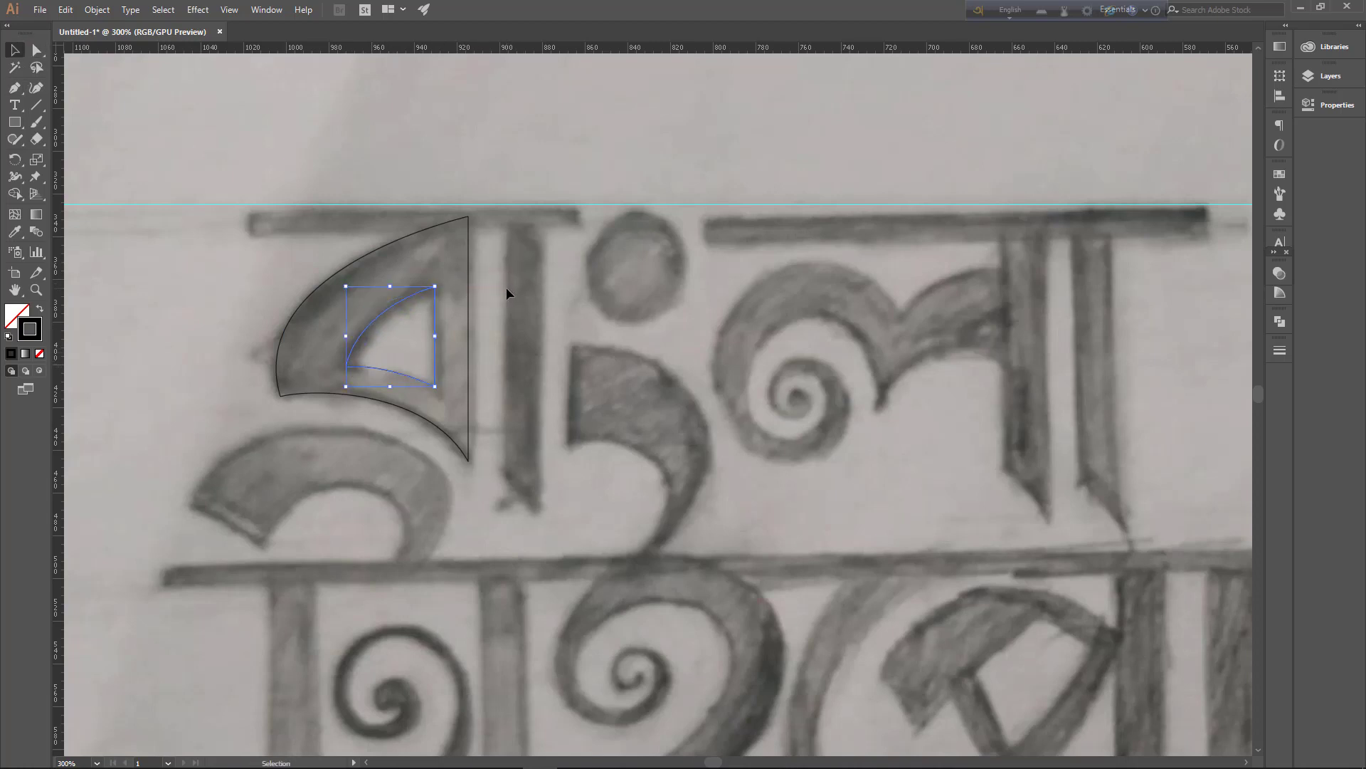
click(1280, 321)
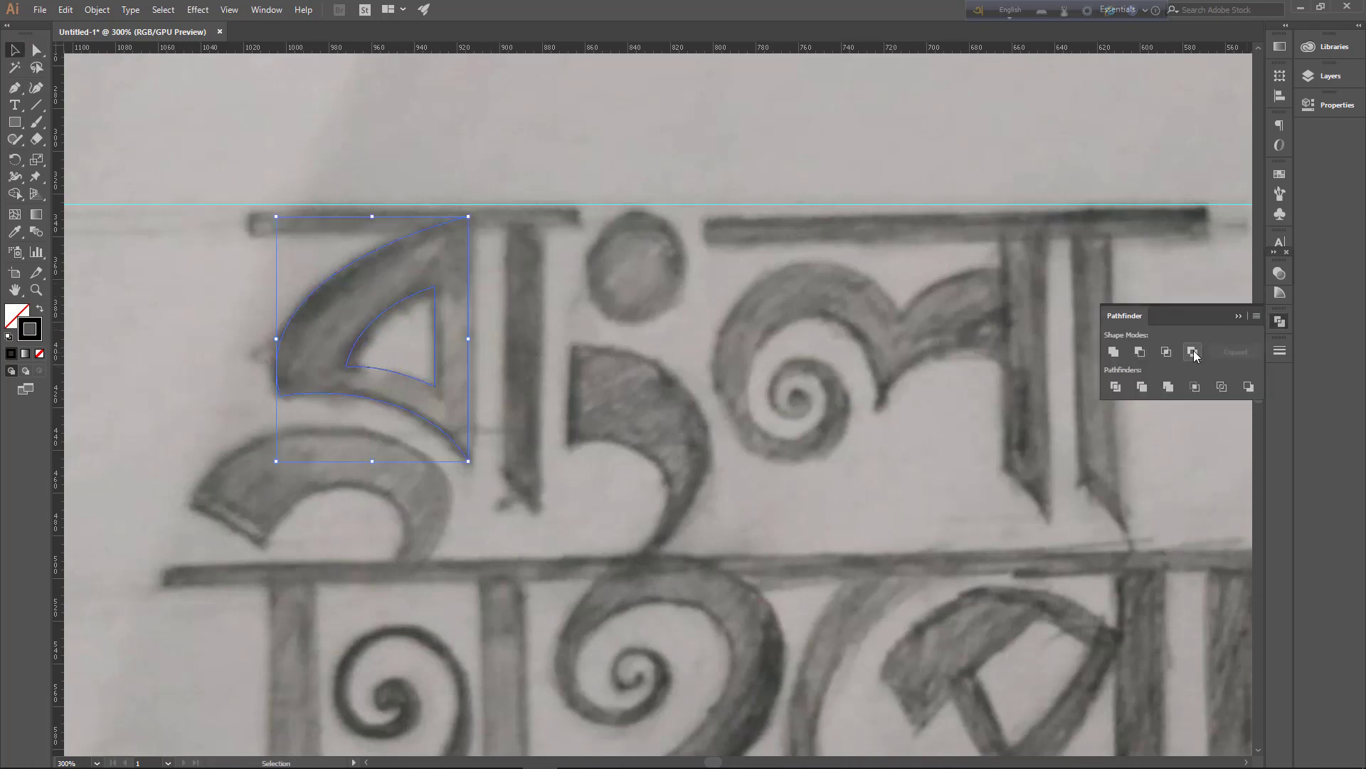
click(1193, 351)
key(shift+x)
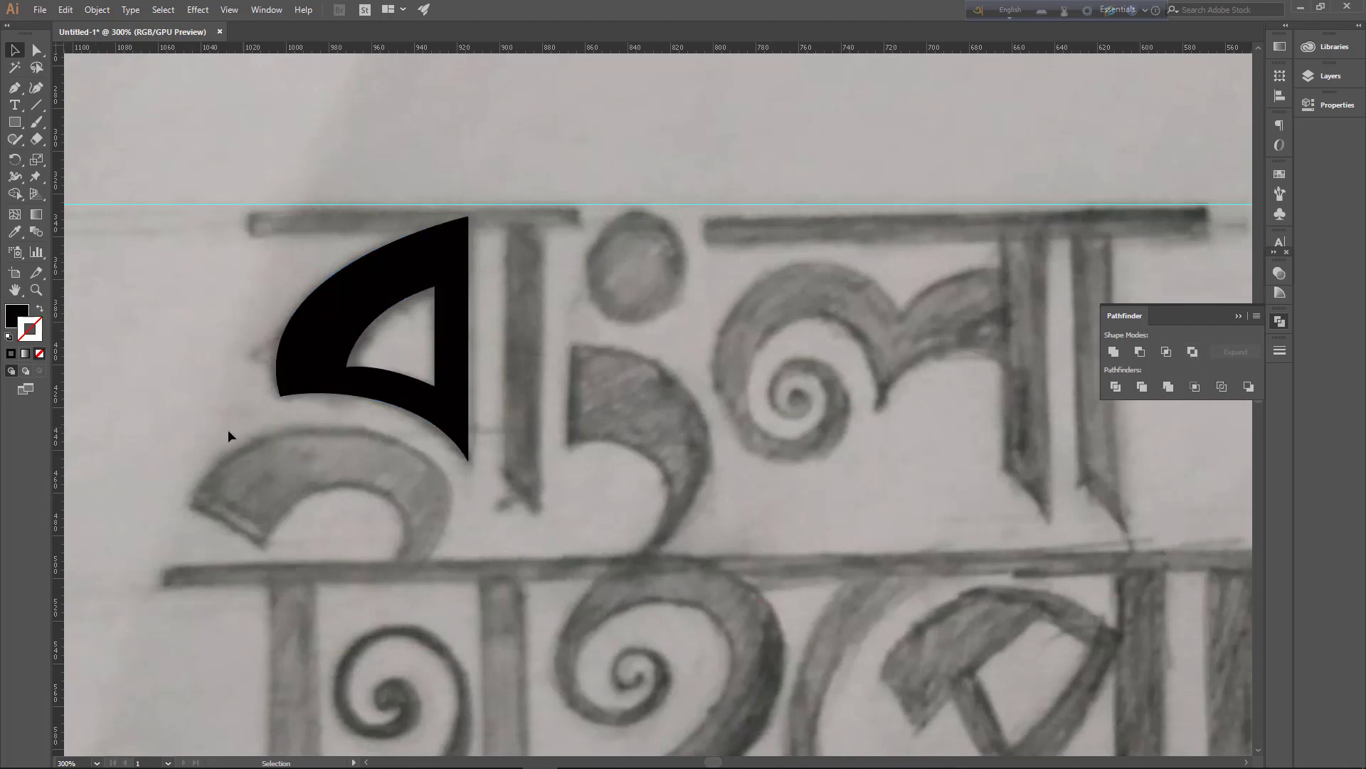
click(266, 392)
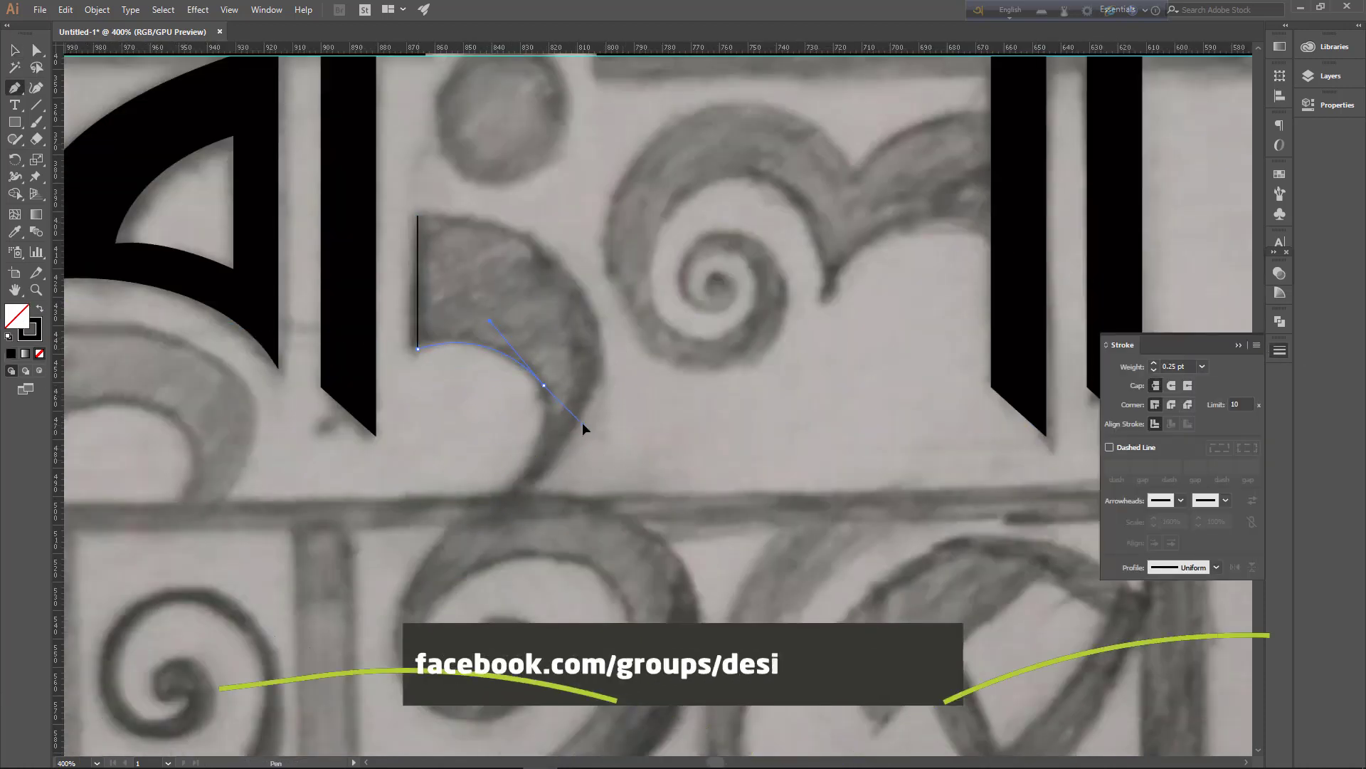
Pen-trace the next letter's spiral curve and its inner curl.
drag(503, 492, 439, 549)
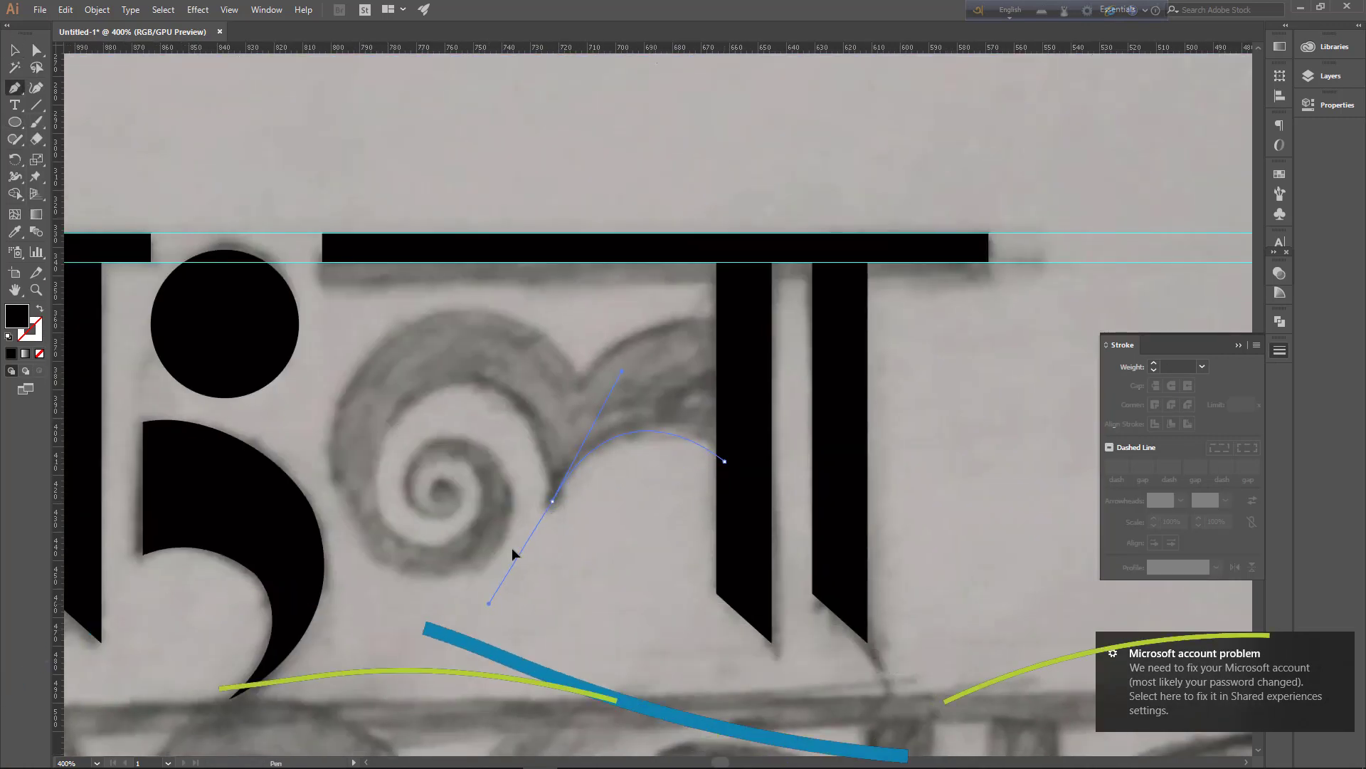
drag(512, 552, 543, 466)
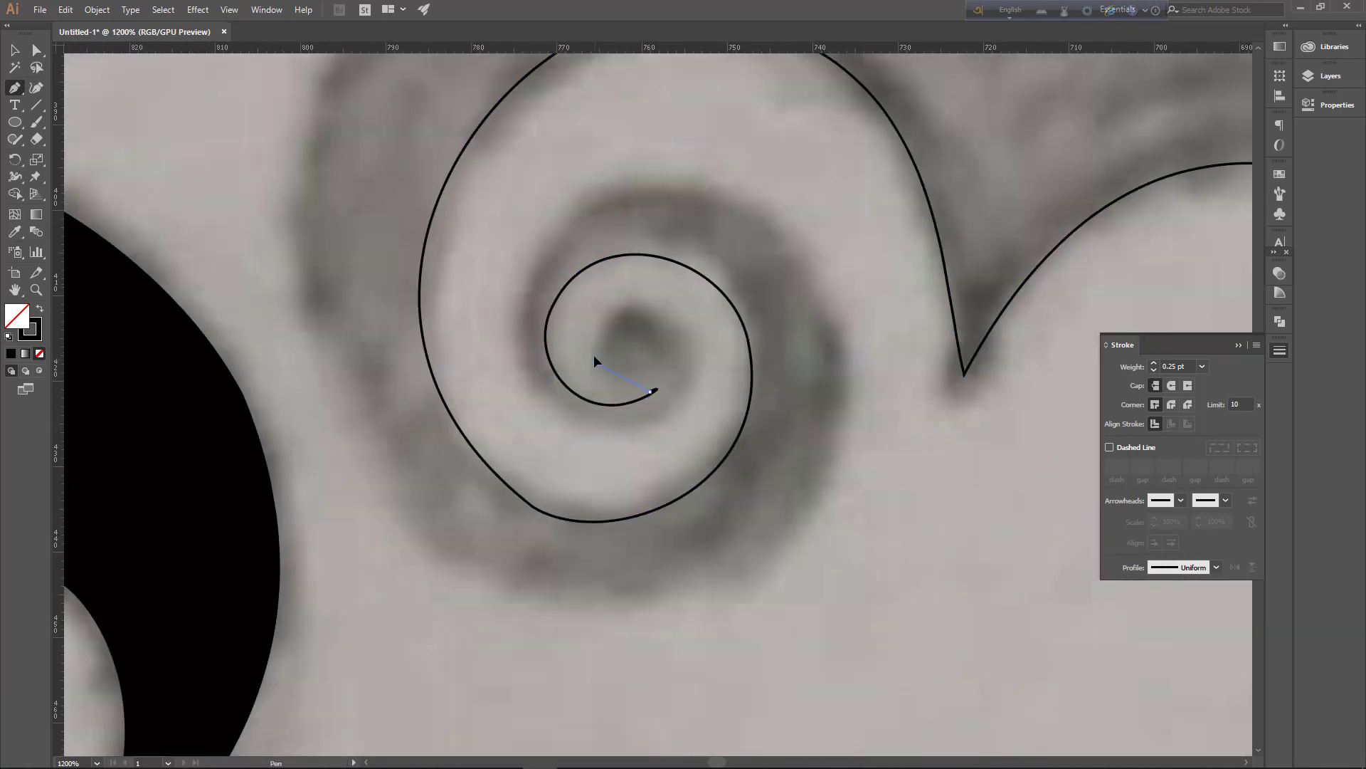
click(595, 361)
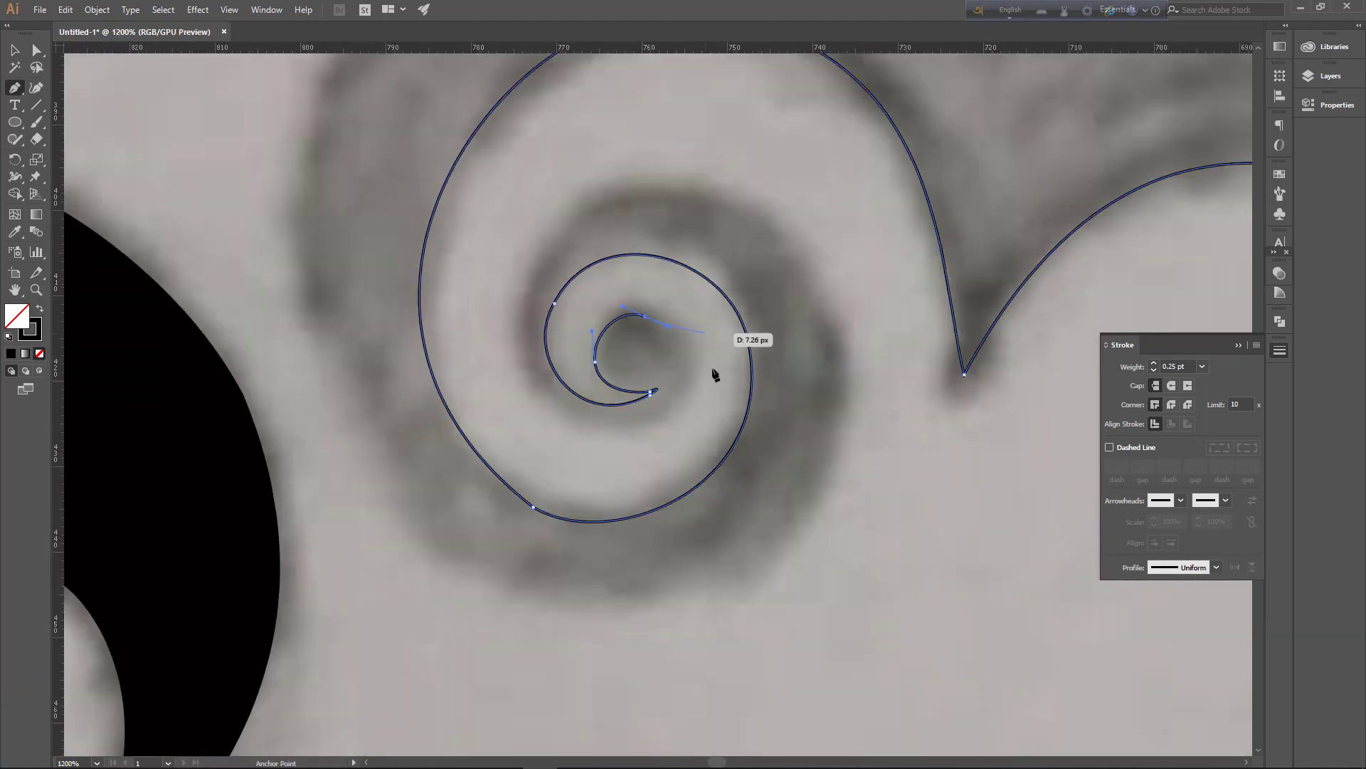
drag(661, 321, 689, 331)
drag(666, 412, 627, 447)
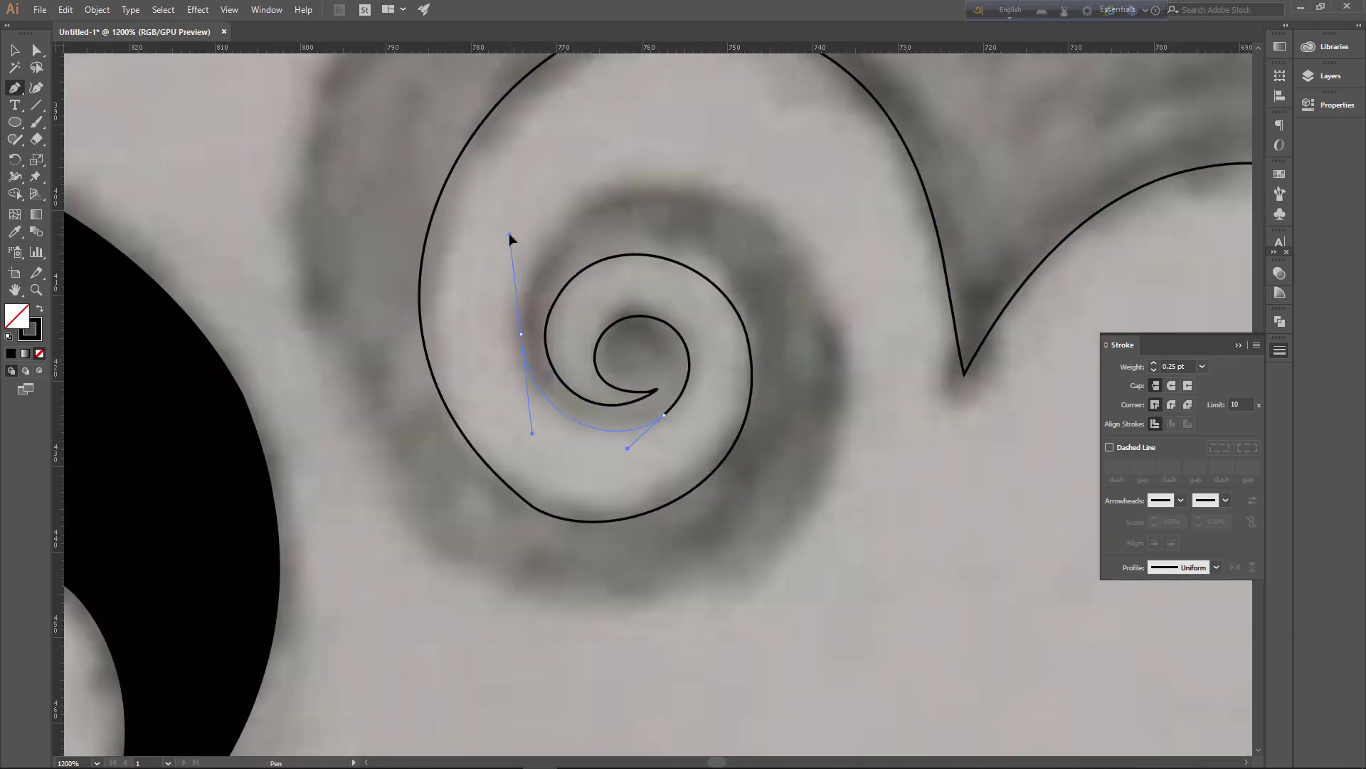
key(ctrl+minus)
key(ctrl+minus)
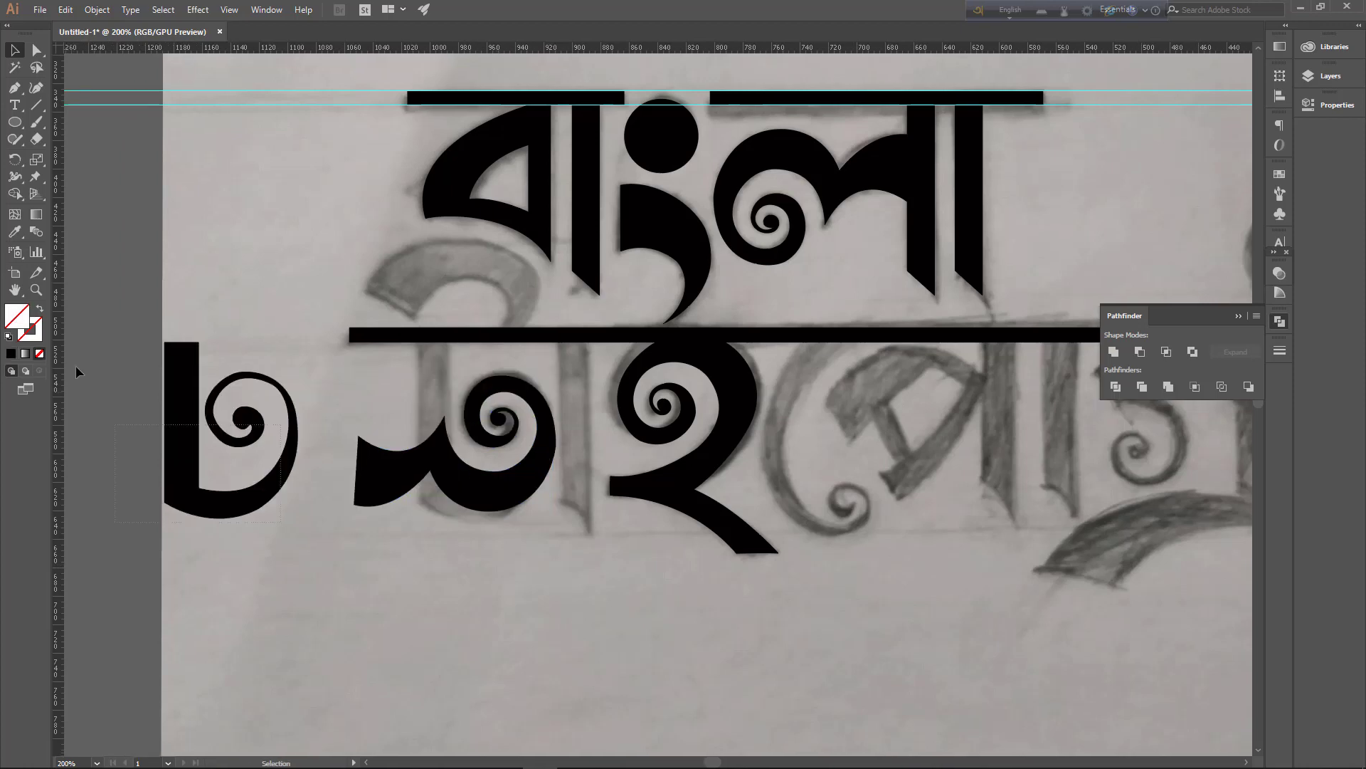
Raise the stem's bottom-left anchor and curve the arc beneath the letters.
key(a)
click(425, 466)
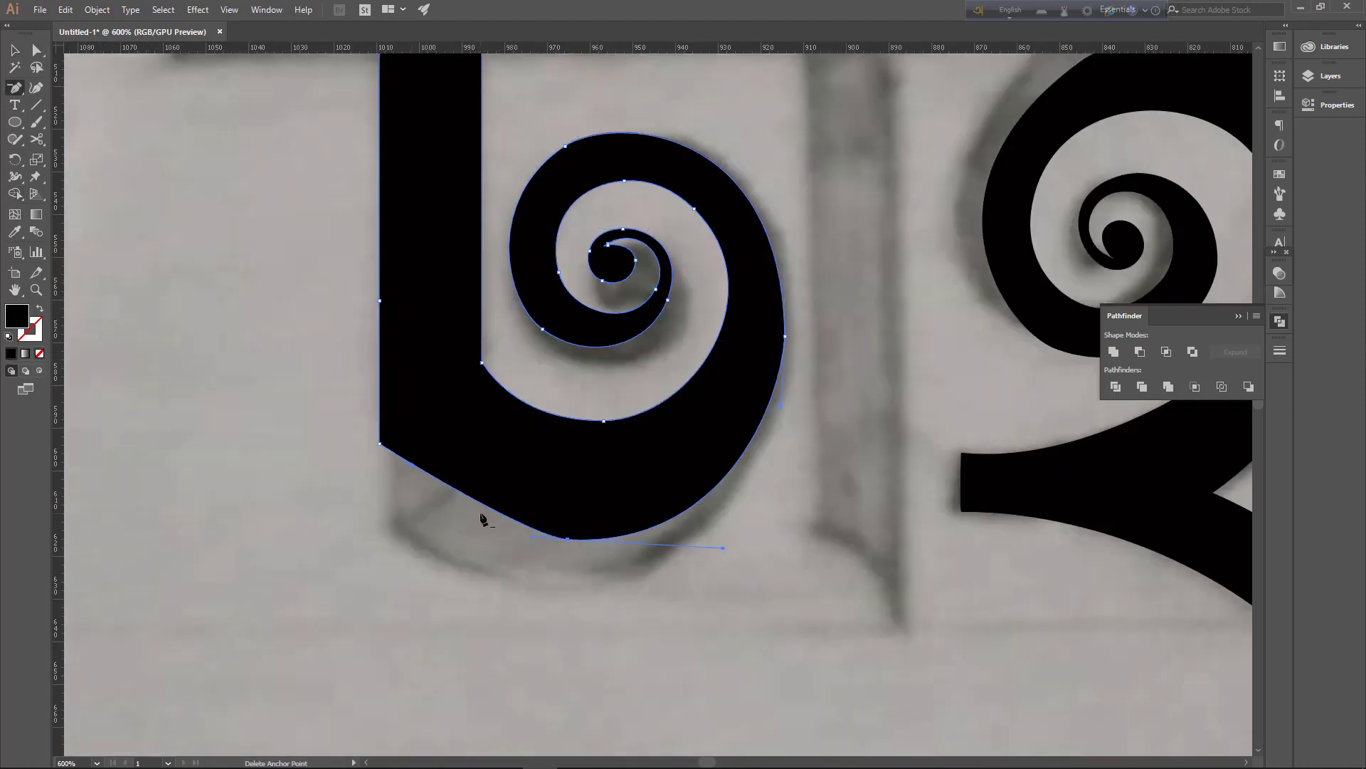
drag(379, 525, 378, 499)
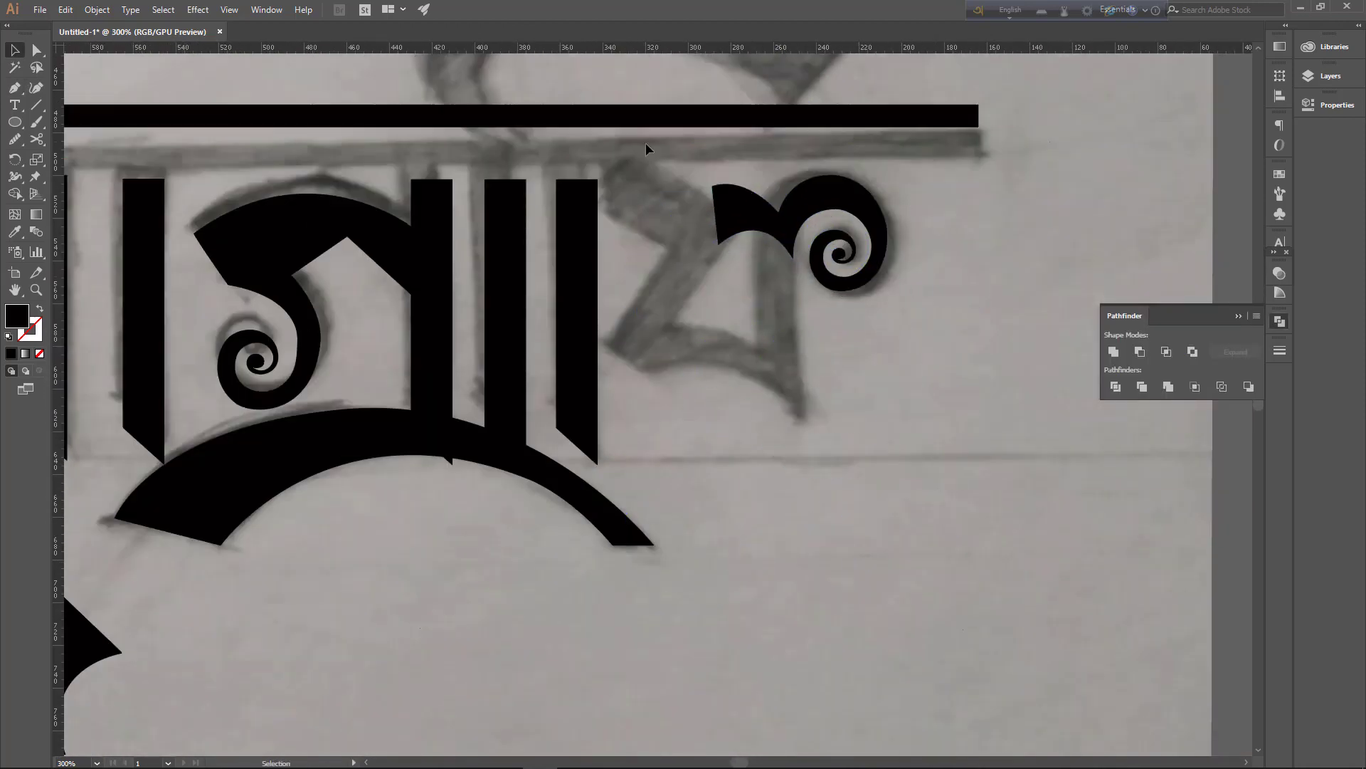
drag(14, 86, 74, 137)
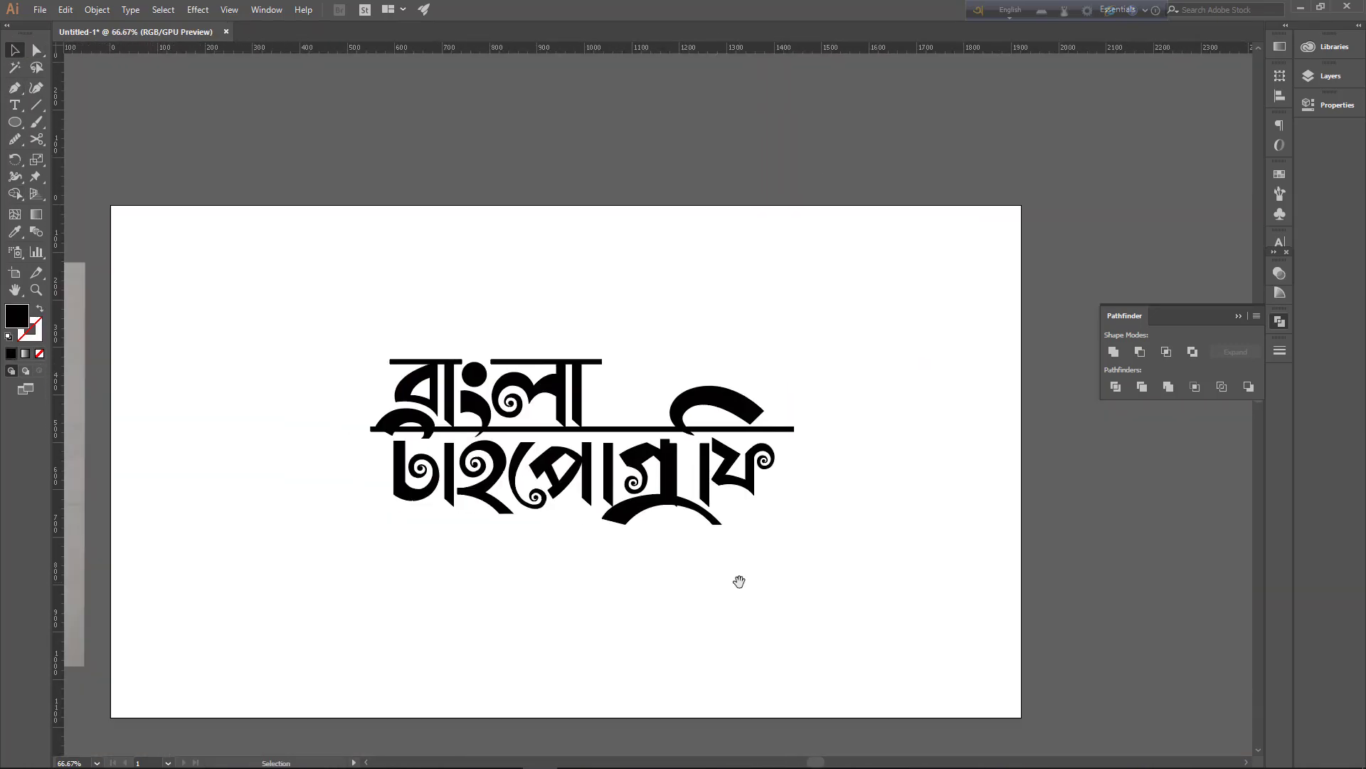
Make a small red spacer rectangle and place it between two stems.
key(ctrl+plus)
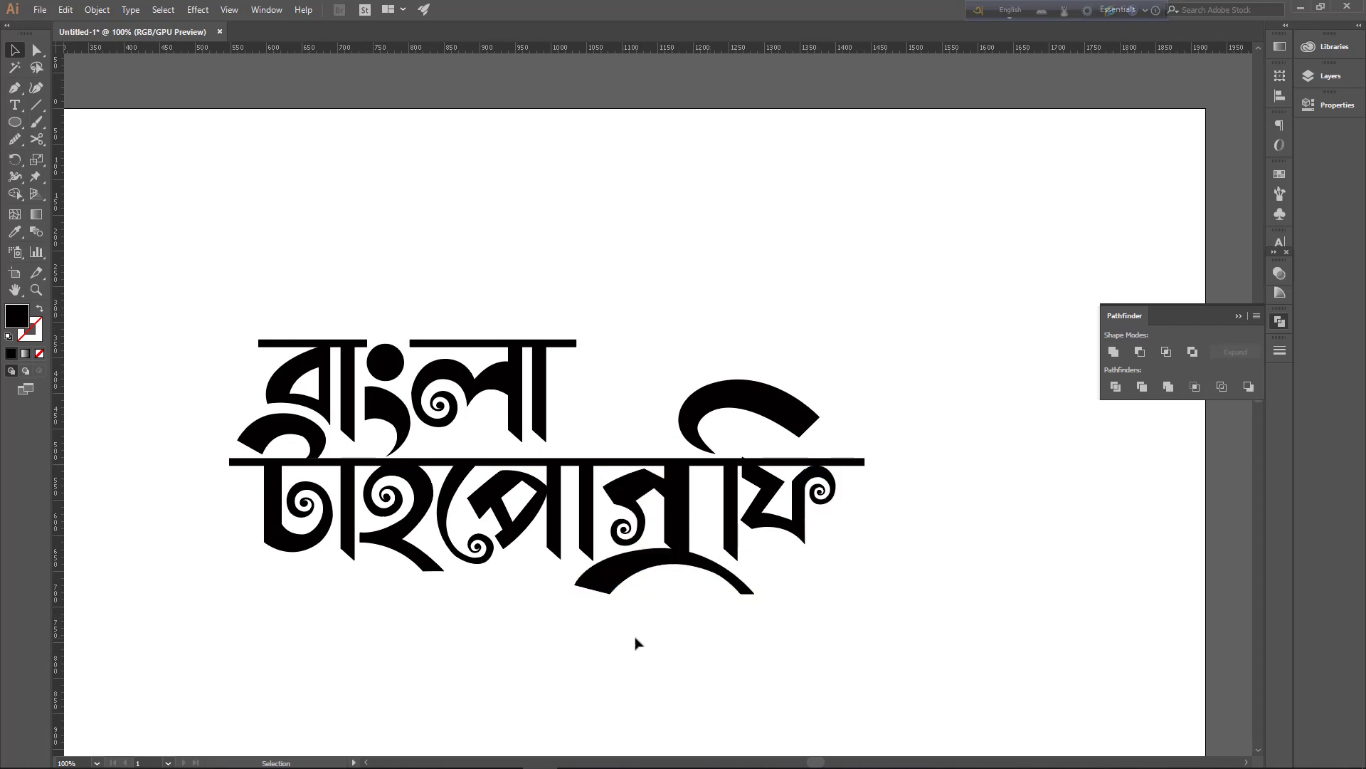
scroll(313, 446, up, 3)
double_click(16, 315)
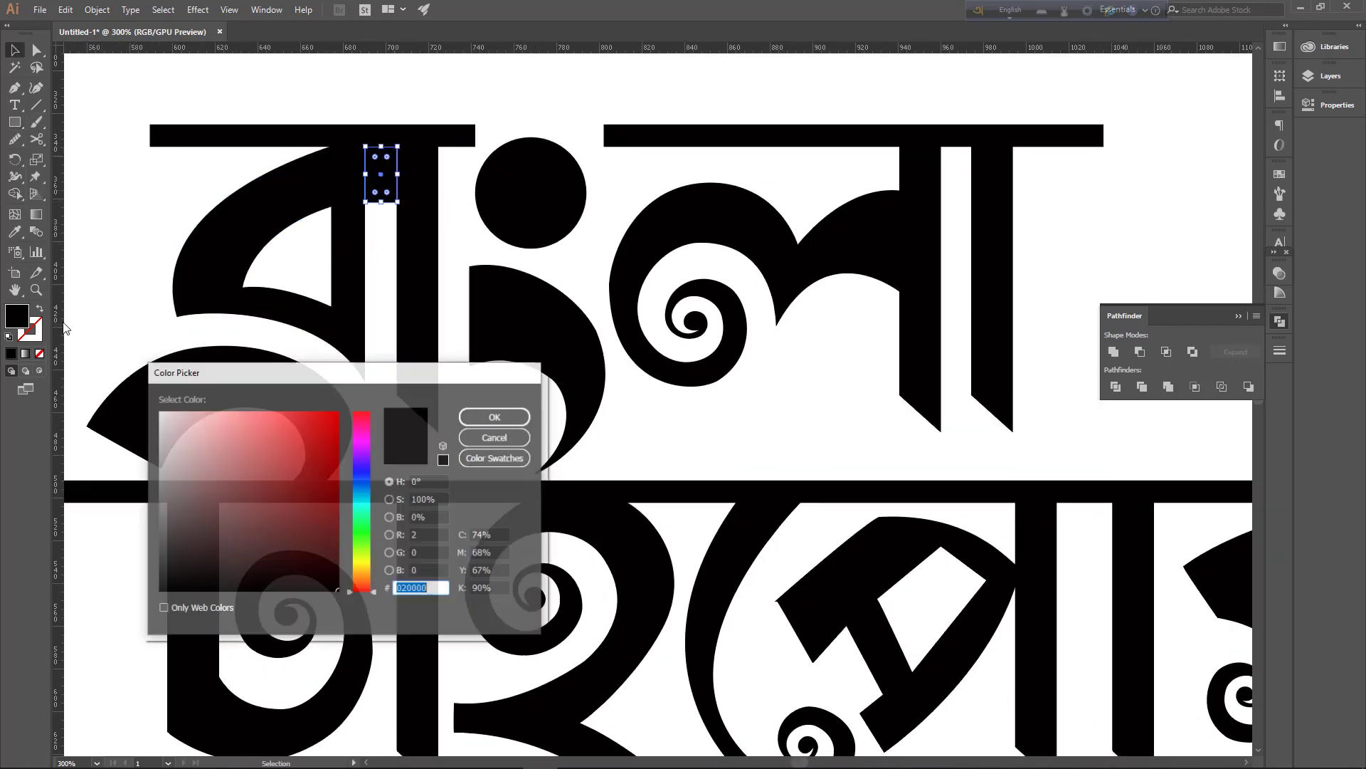
click(482, 415)
drag(381, 174, 1039, 219)
scroll(918, 478, down, 3)
drag(918, 478, 1036, 550)
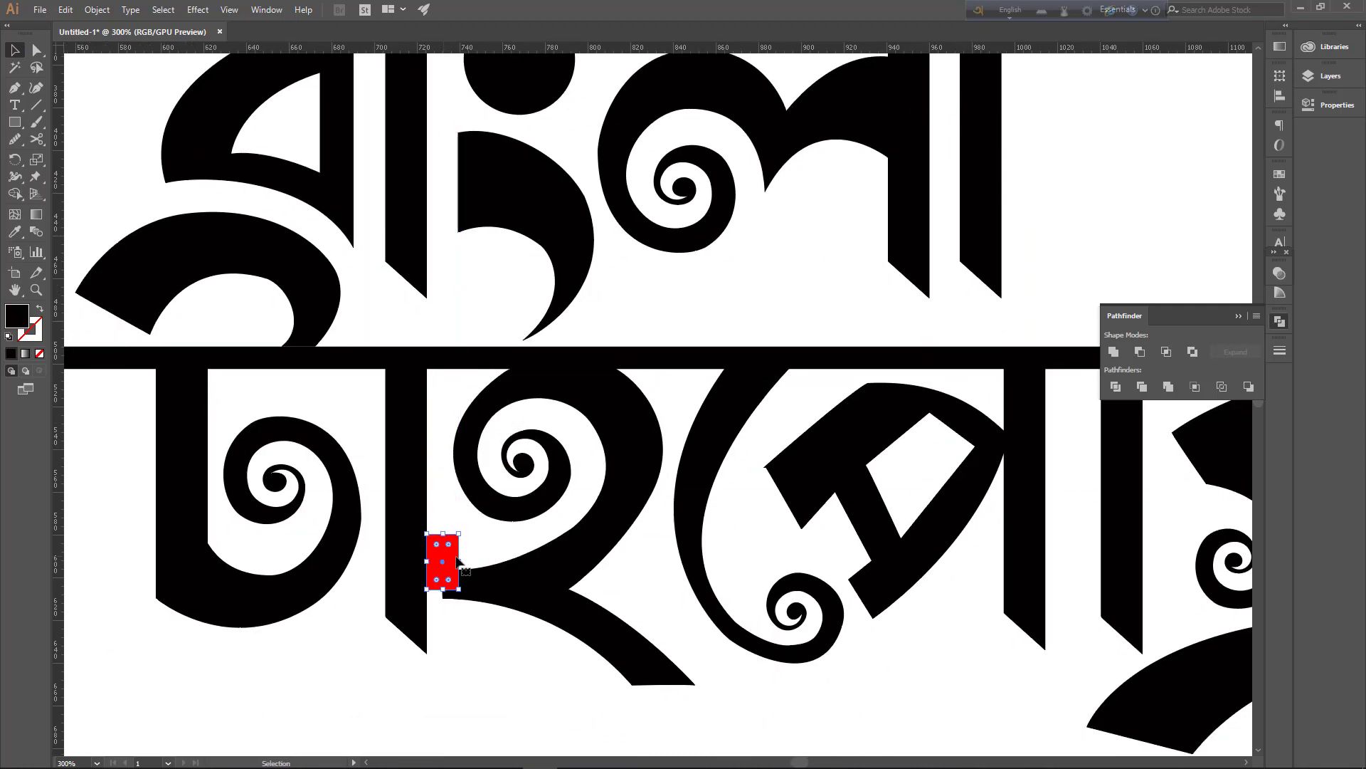
Align a vertical bar against the red spacer and Alt-drag a level copy to the right.
scroll(797, 484, right, 5)
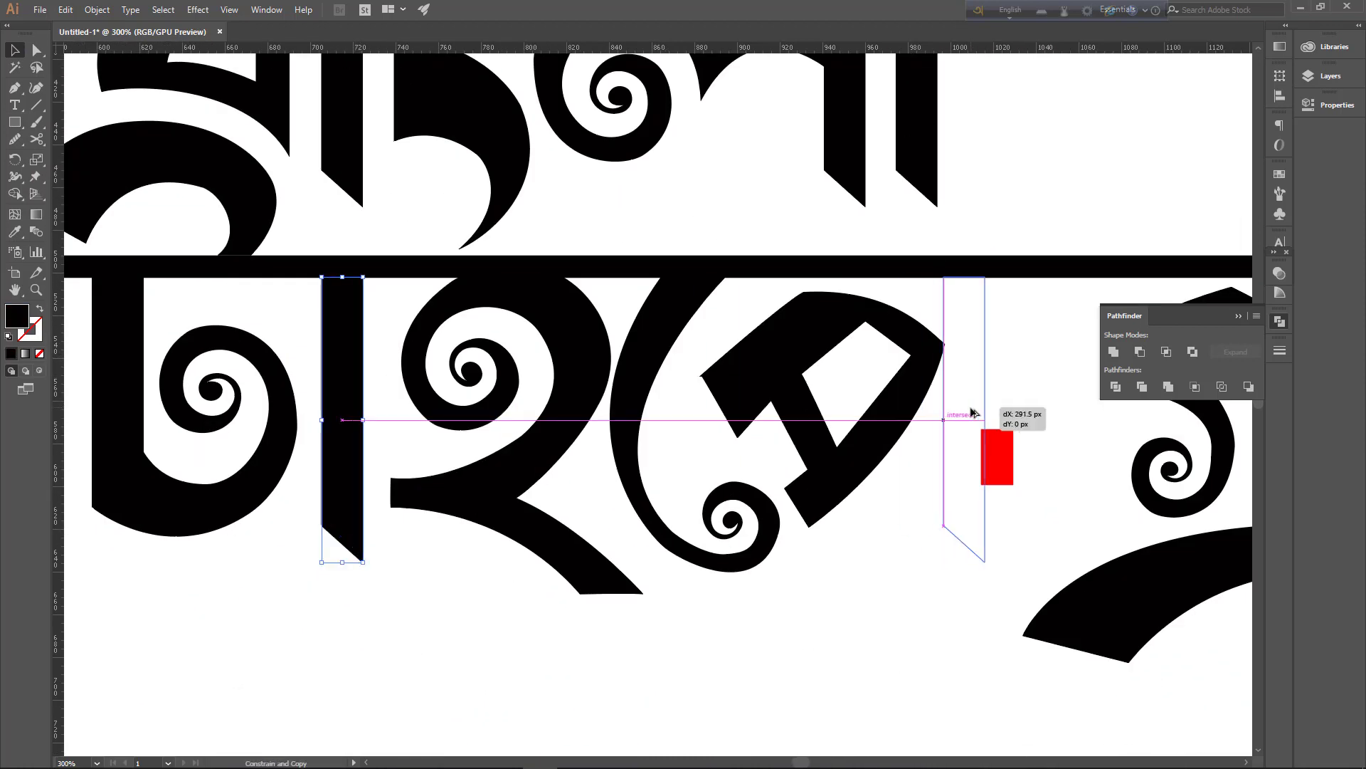
mouse_move(682, 486)
mouse_down()
mouse_move(793, 397)
mouse_move(868, 399)
mouse_up()
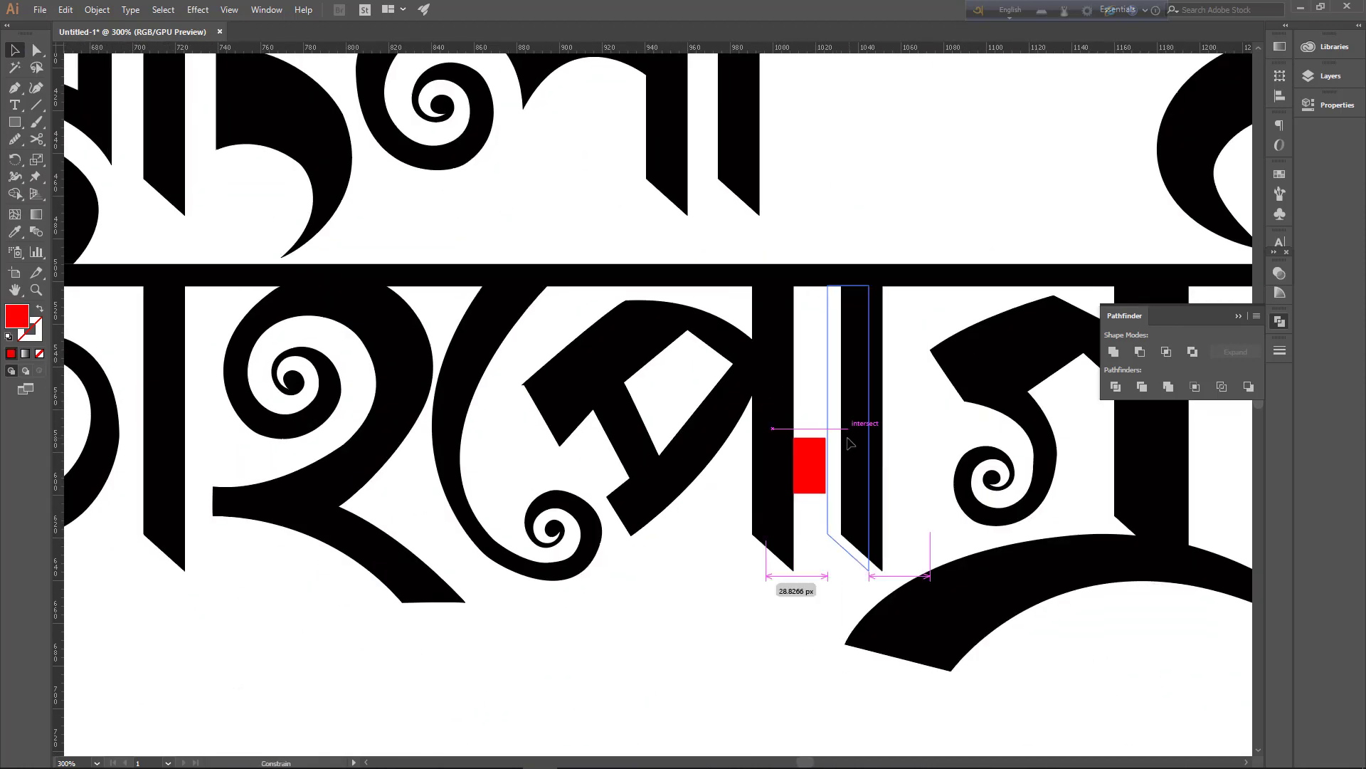
scroll(826, 427, right, 5)
mouse_move(515, 428)
mouse_down()
mouse_move(825, 439)
mouse_move(636, 508)
mouse_move(681, 445)
mouse_up()
scroll(825, 440, right, 5)
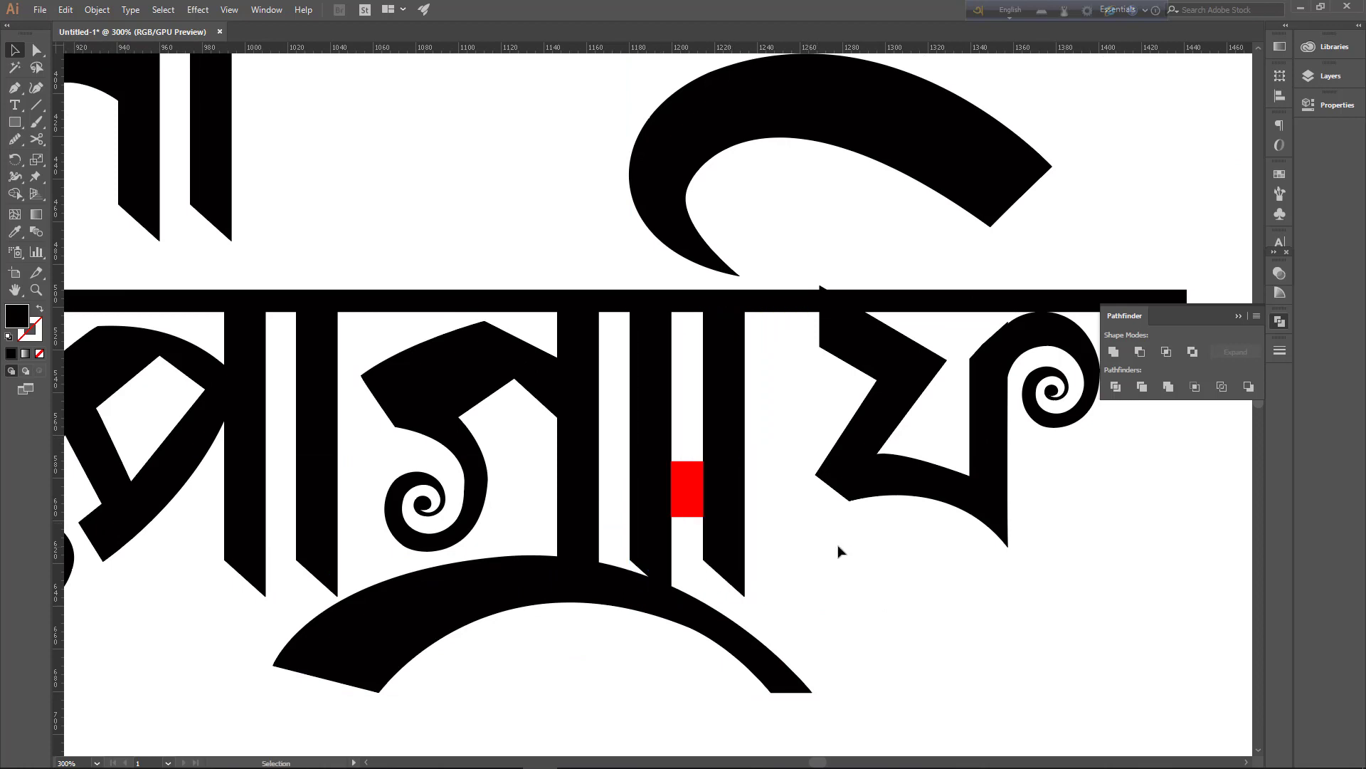
scroll(839, 552, right, 3)
drag(776, 399, 723, 374)
key(ctrl+z)
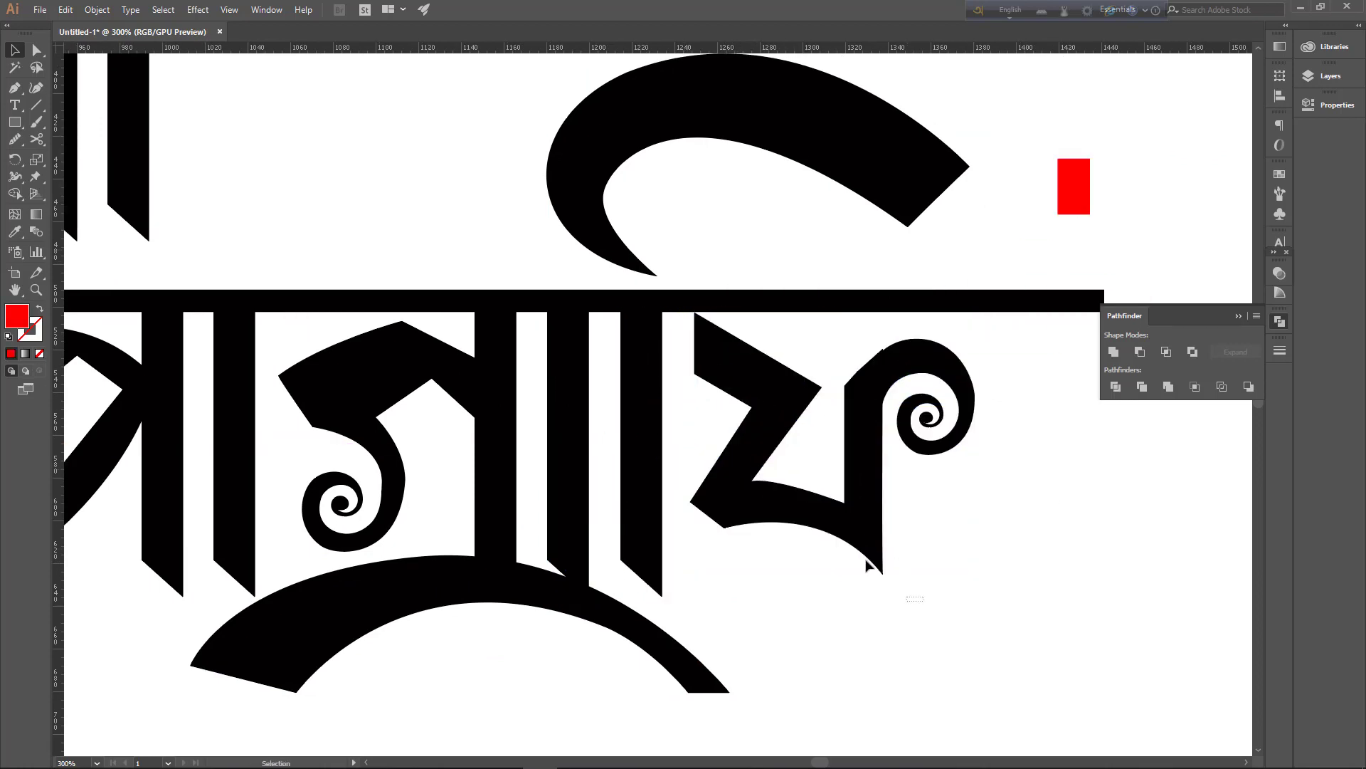
key(ctrl+z)
Fit the artboard and inspect the anchors of the Z-shaped stroke of ফি.
key(ctrl+0)
scroll(936, 503, left, 5)
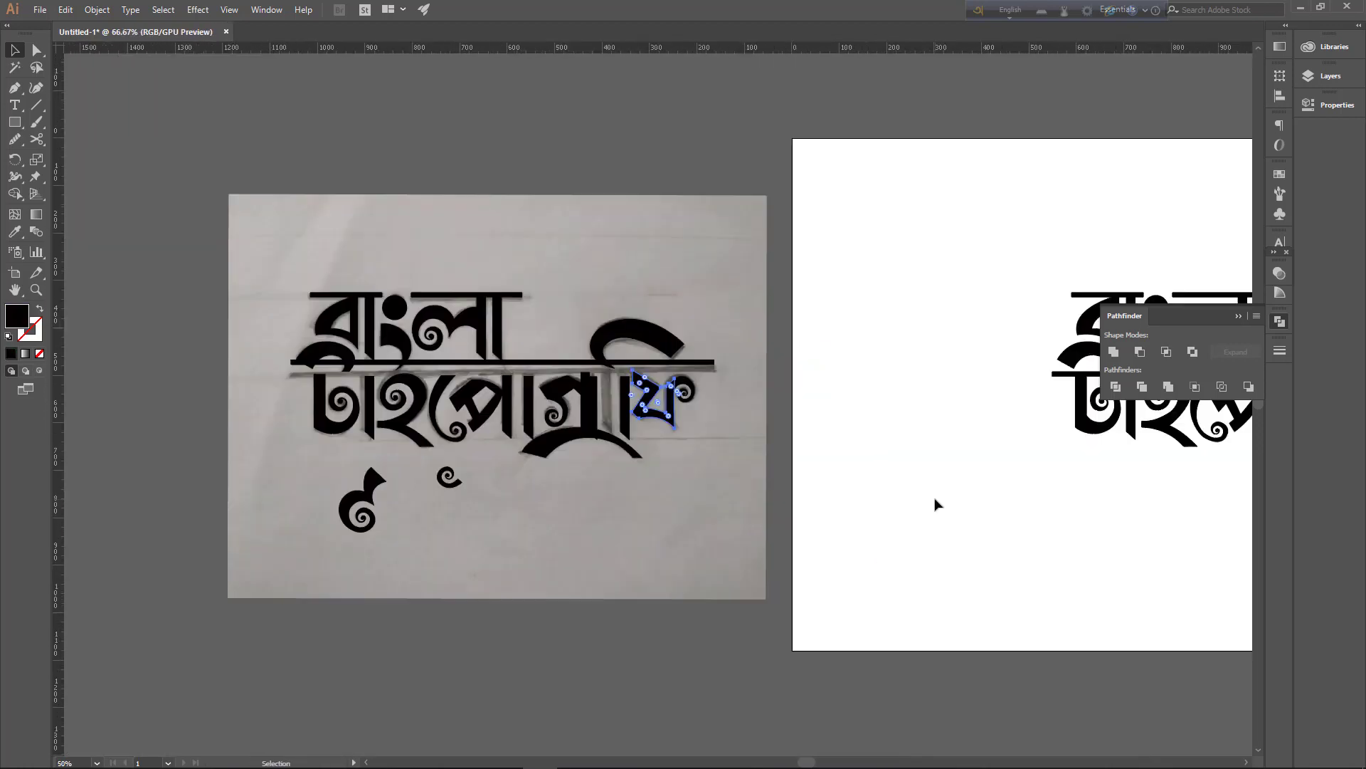
scroll(936, 503, up, 5)
scroll(783, 427, down, 3)
scroll(384, 586, up, 3)
click(807, 427)
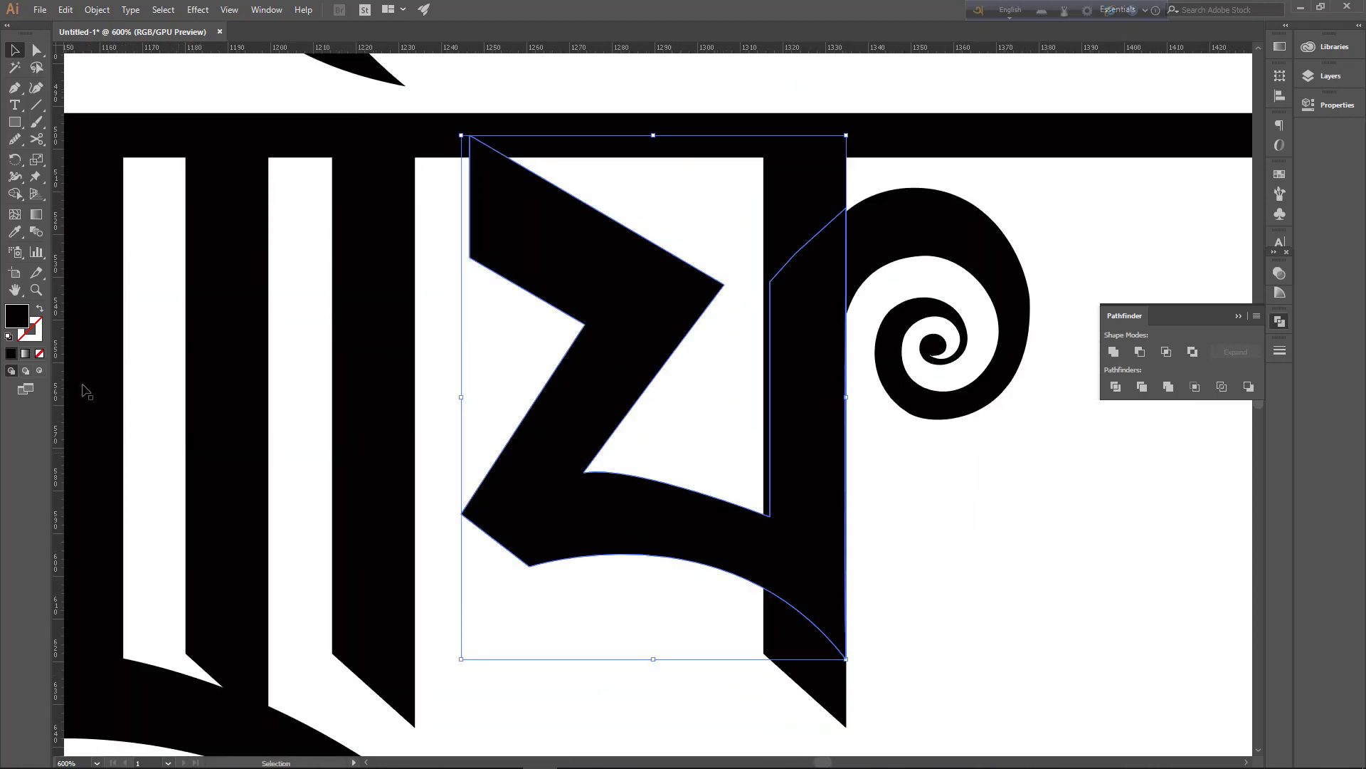
key(a)
scroll(772, 290, up, 2)
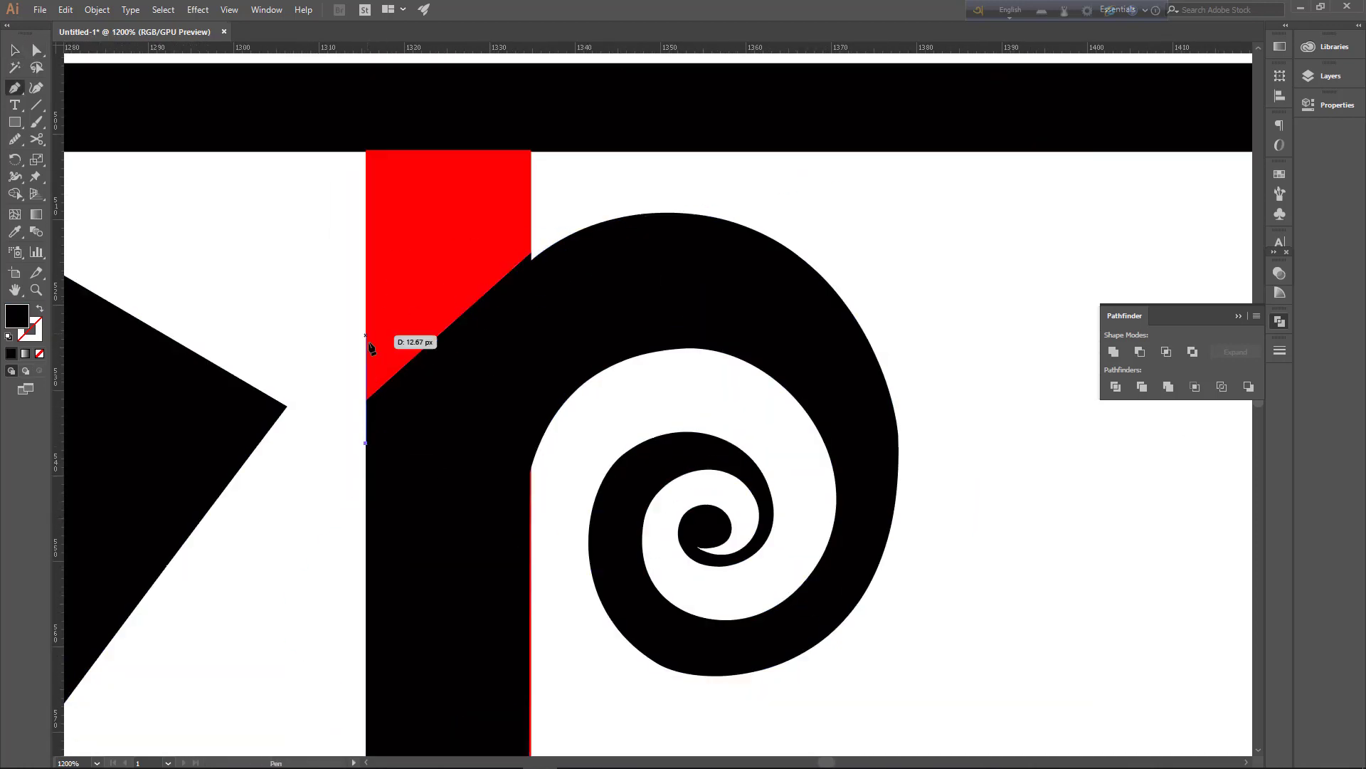
scroll(874, 426, down, 6)
key(v)
scroll(874, 425, down, 3)
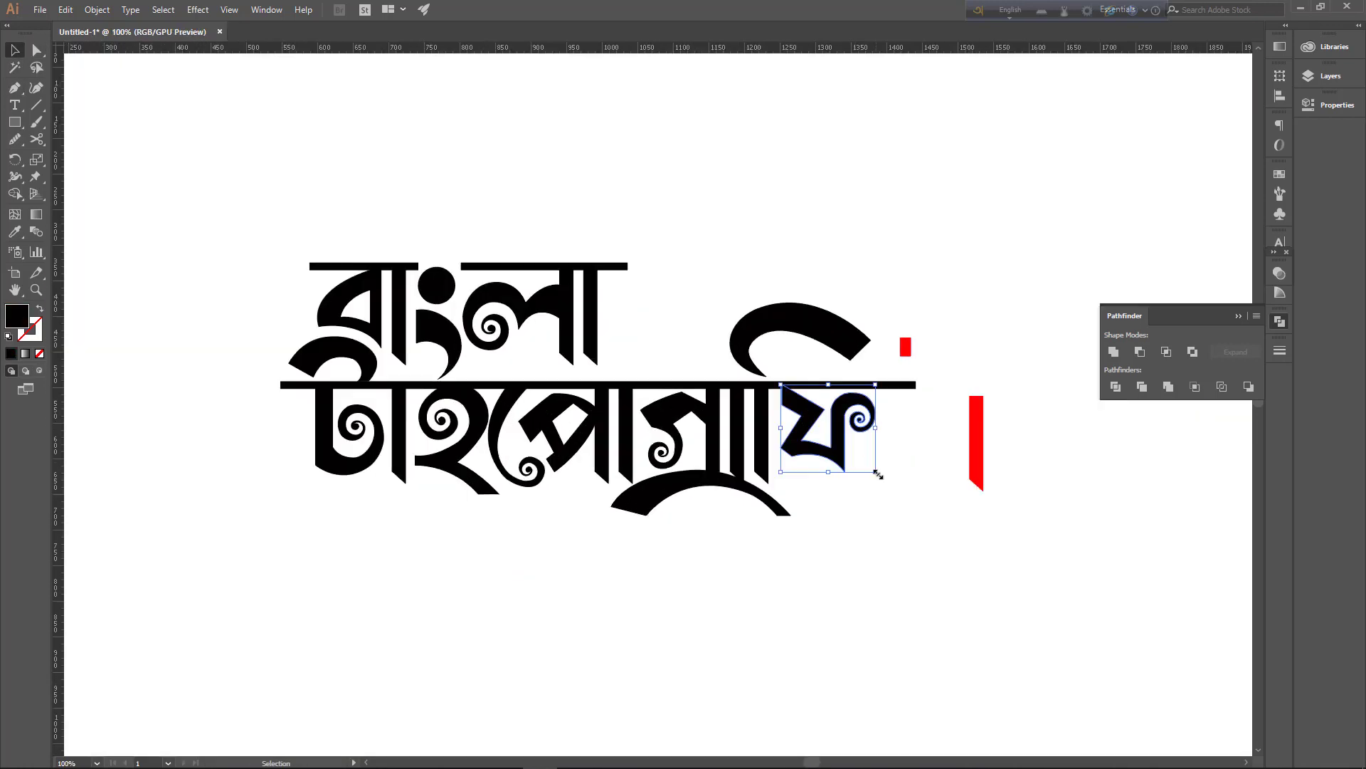
scroll(818, 399, up, 5)
scroll(744, 473, down, 6)
scroll(744, 473, up, 2)
click(784, 561)
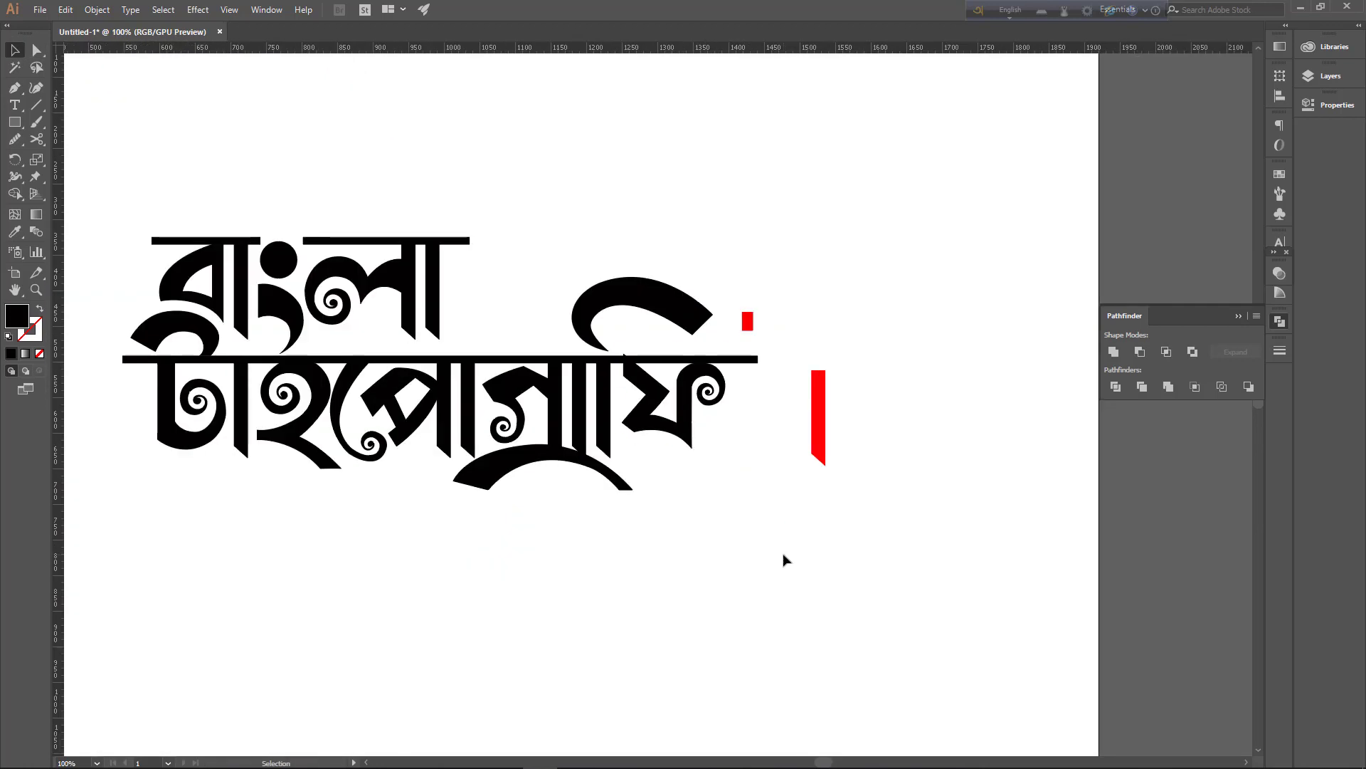
scroll(661, 384, up, 2)
Select the ফ letter's outline with Direct Selection, then deselect it.
key(a)
click(679, 370)
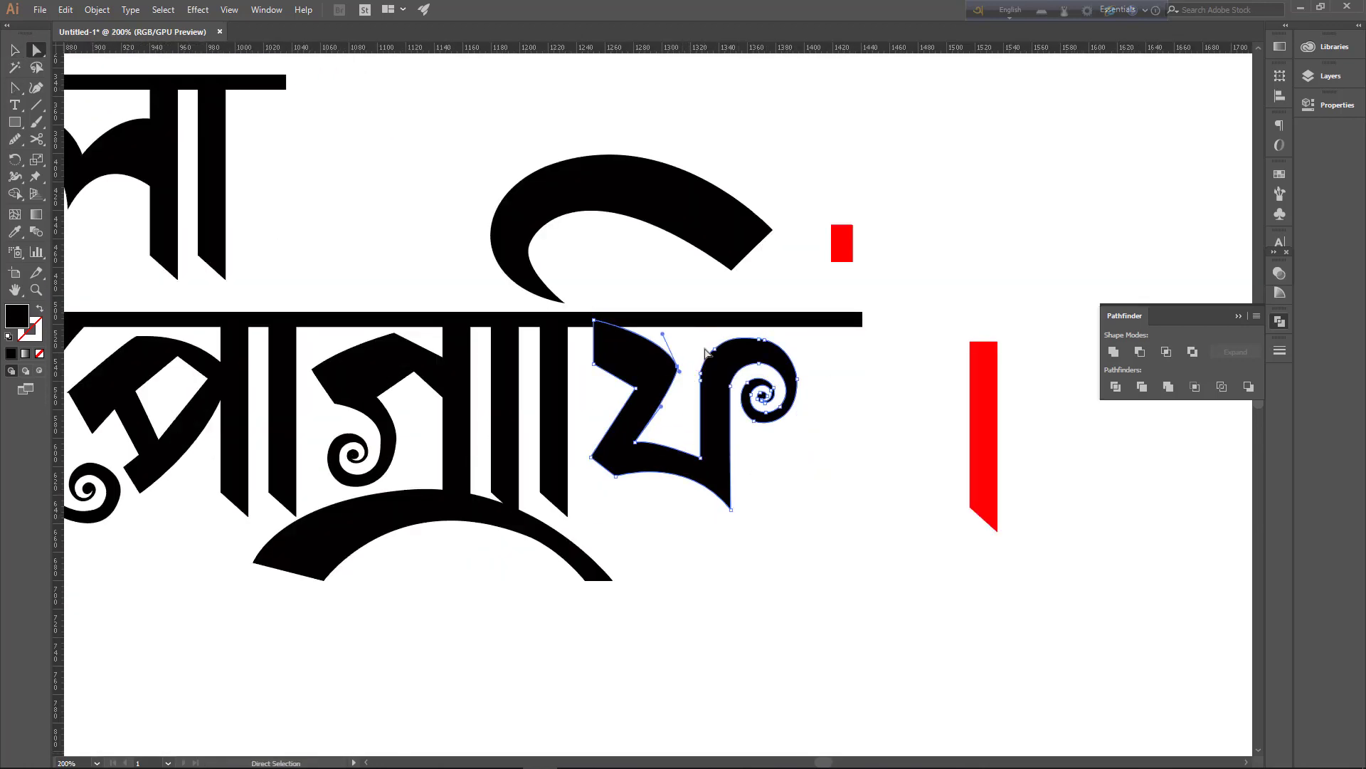
key(v)
scroll(706, 353, down, 2)
click(661, 492)
scroll(660, 493, up, 5)
scroll(659, 488, down, 5)
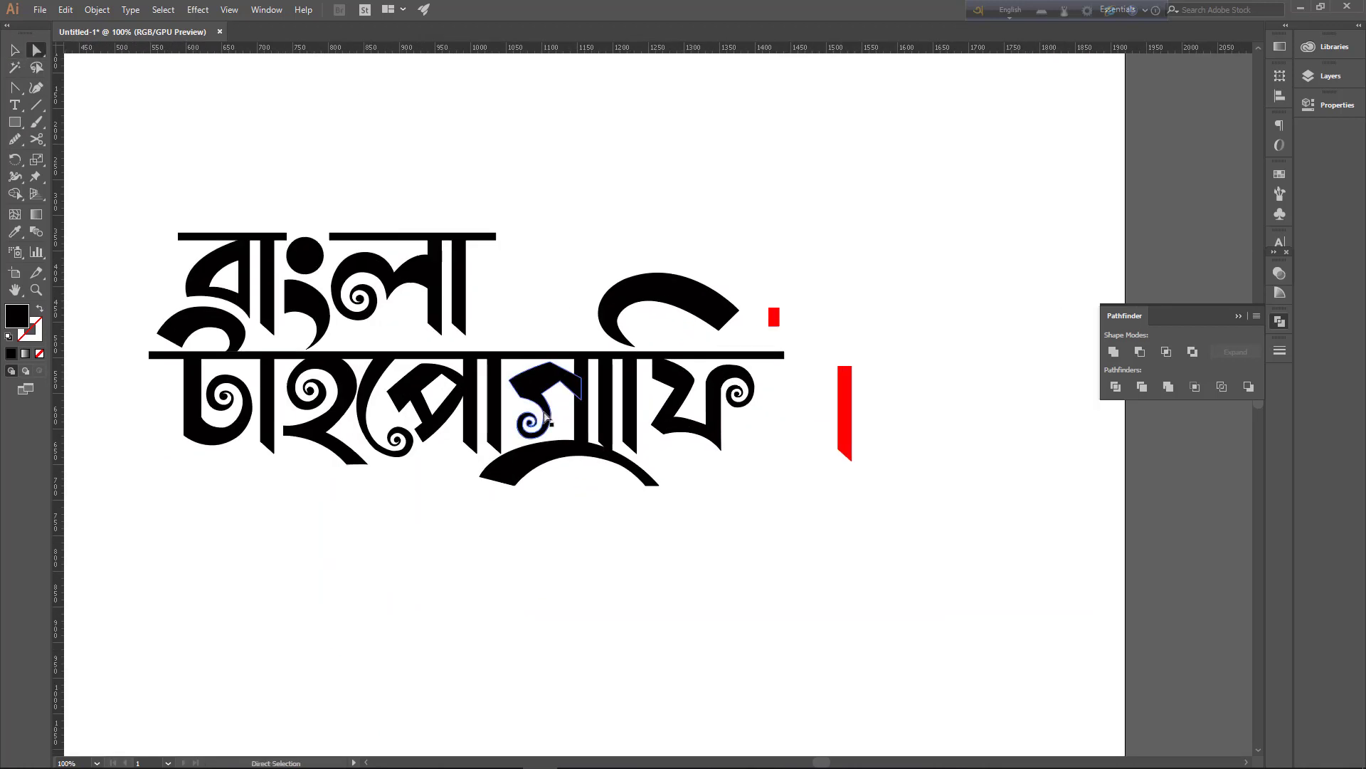
Nudge an anchor on the spiral path and adjust the spiral piece through its context menu.
key(a)
scroll(631, 436, up, 5)
drag(580, 431, 585, 432)
scroll(585, 432, down, 3)
scroll(534, 314, down, 2)
right_click(405, 269)
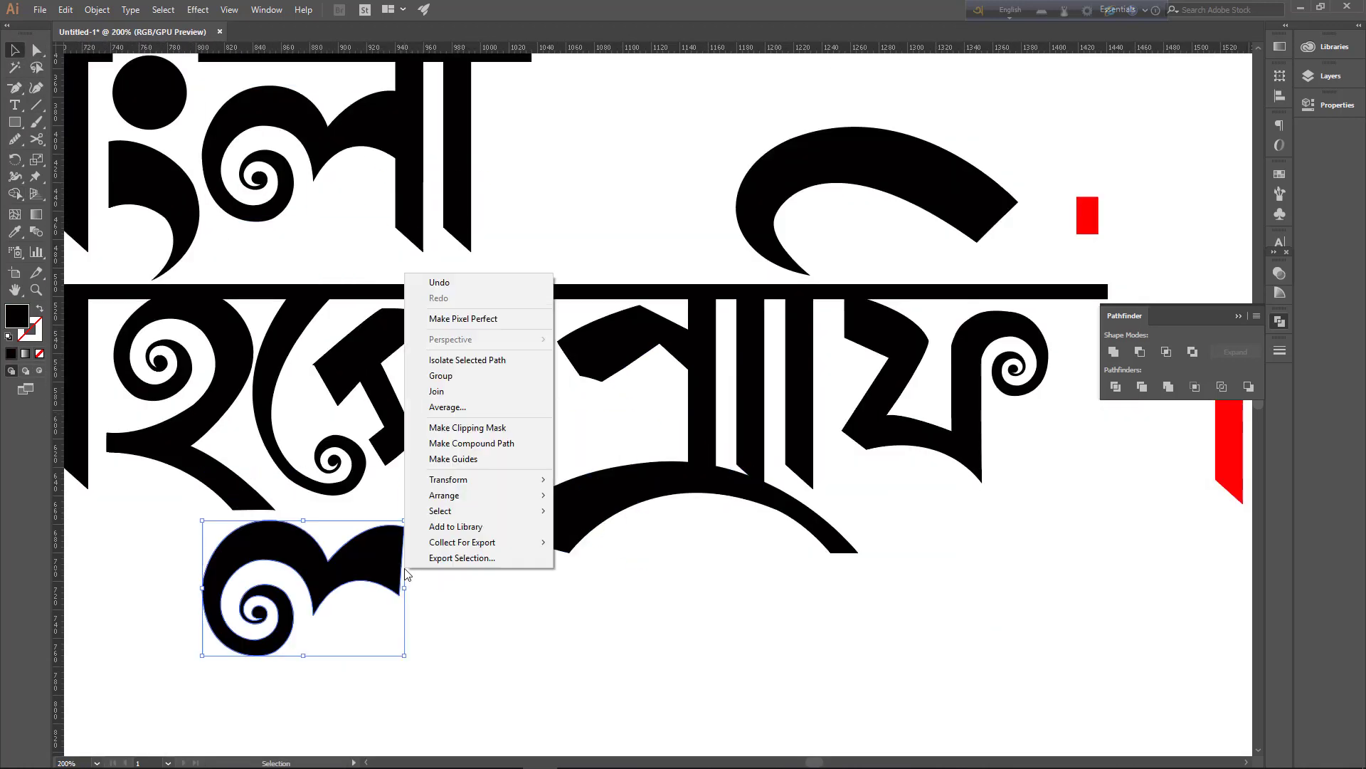
click(427, 281)
scroll(440, 336, up, 6)
scroll(440, 336, down, 4)
scroll(626, 512, up, 4)
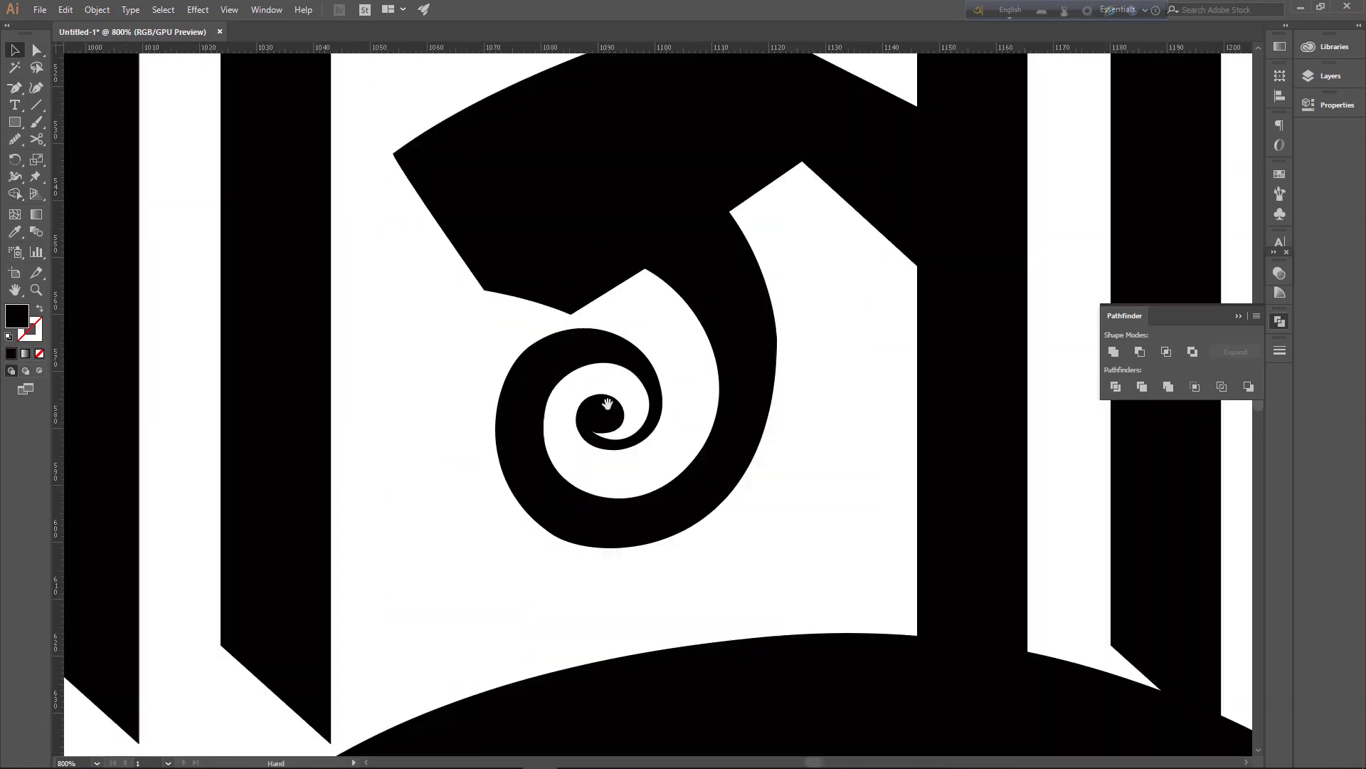
scroll(626, 512, down, 5)
scroll(641, 427, up, 4)
key(minus)
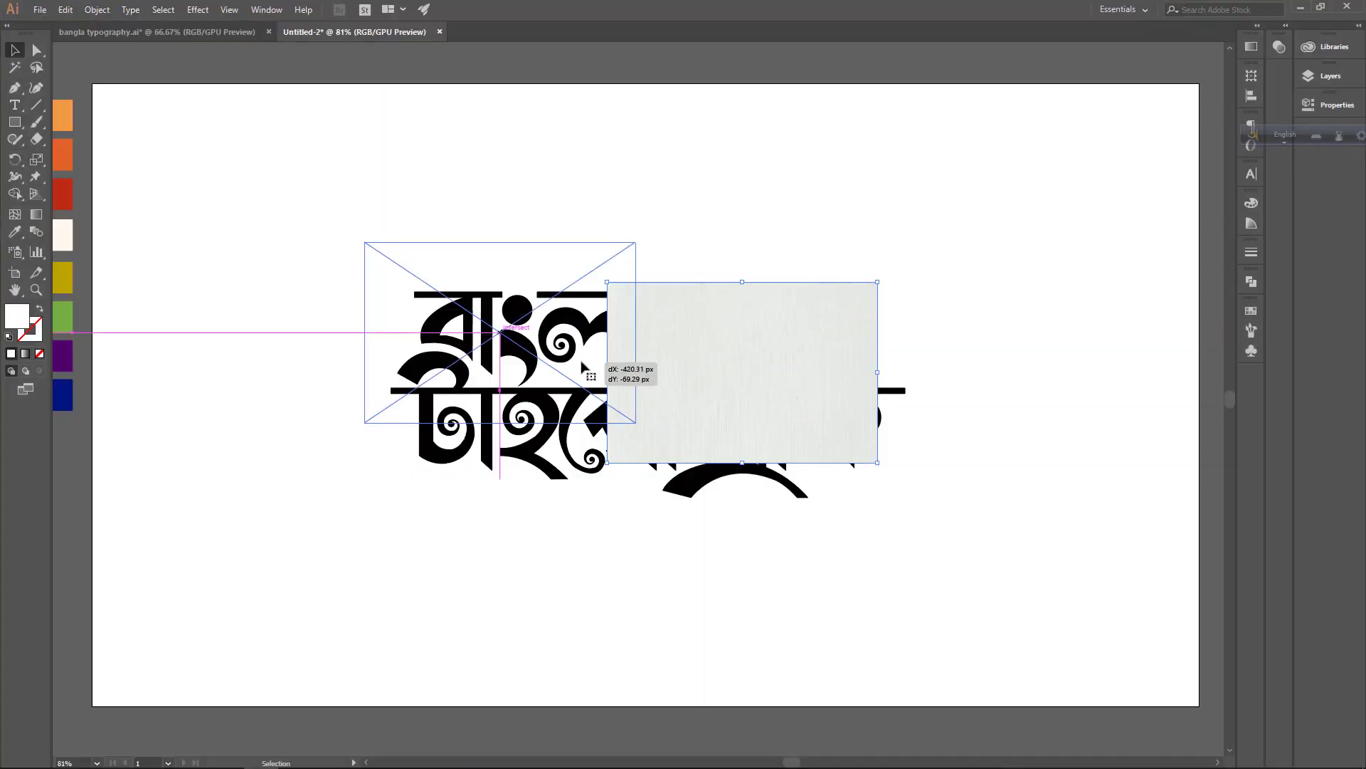
Position the paper-texture image over the lettering, embed it, and enlarge it.
drag(848, 434, 601, 397)
drag(451, 264, 552, 306)
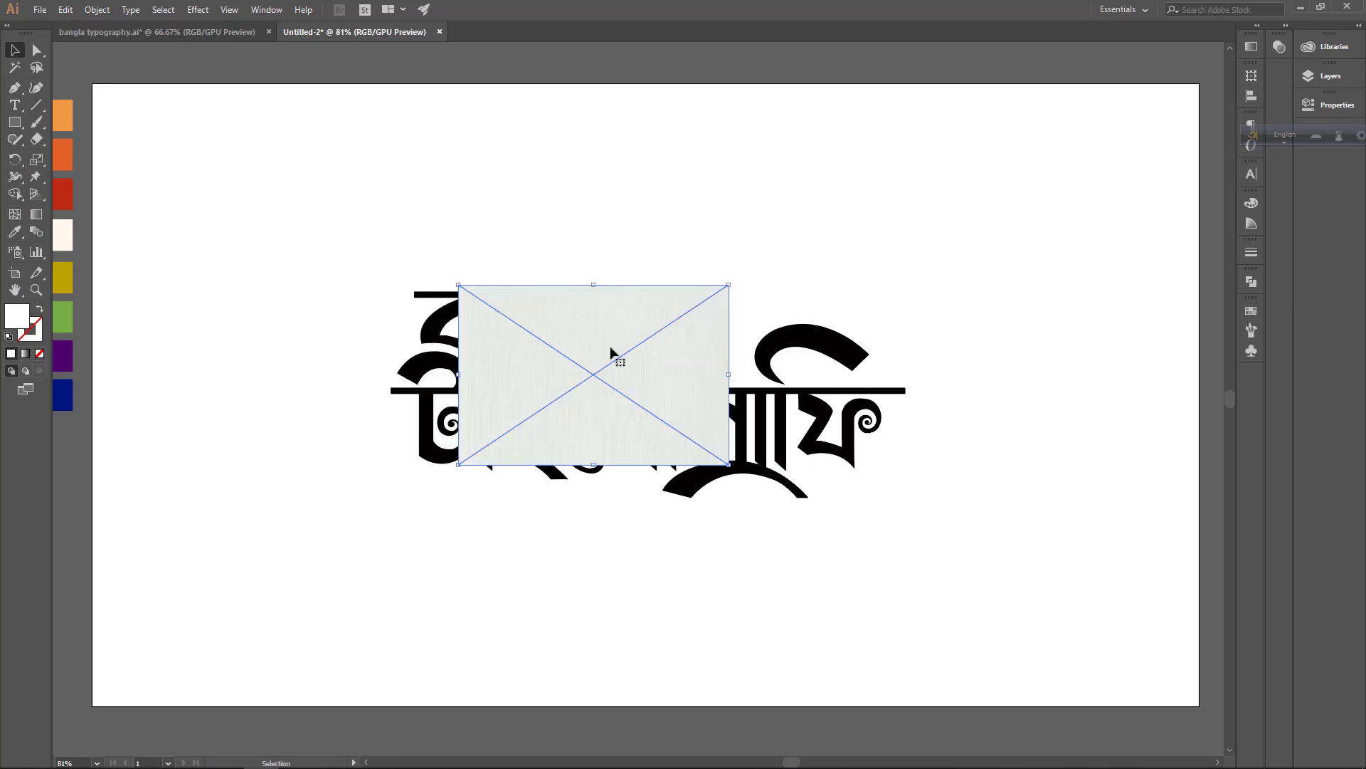
click(1331, 104)
click(1159, 377)
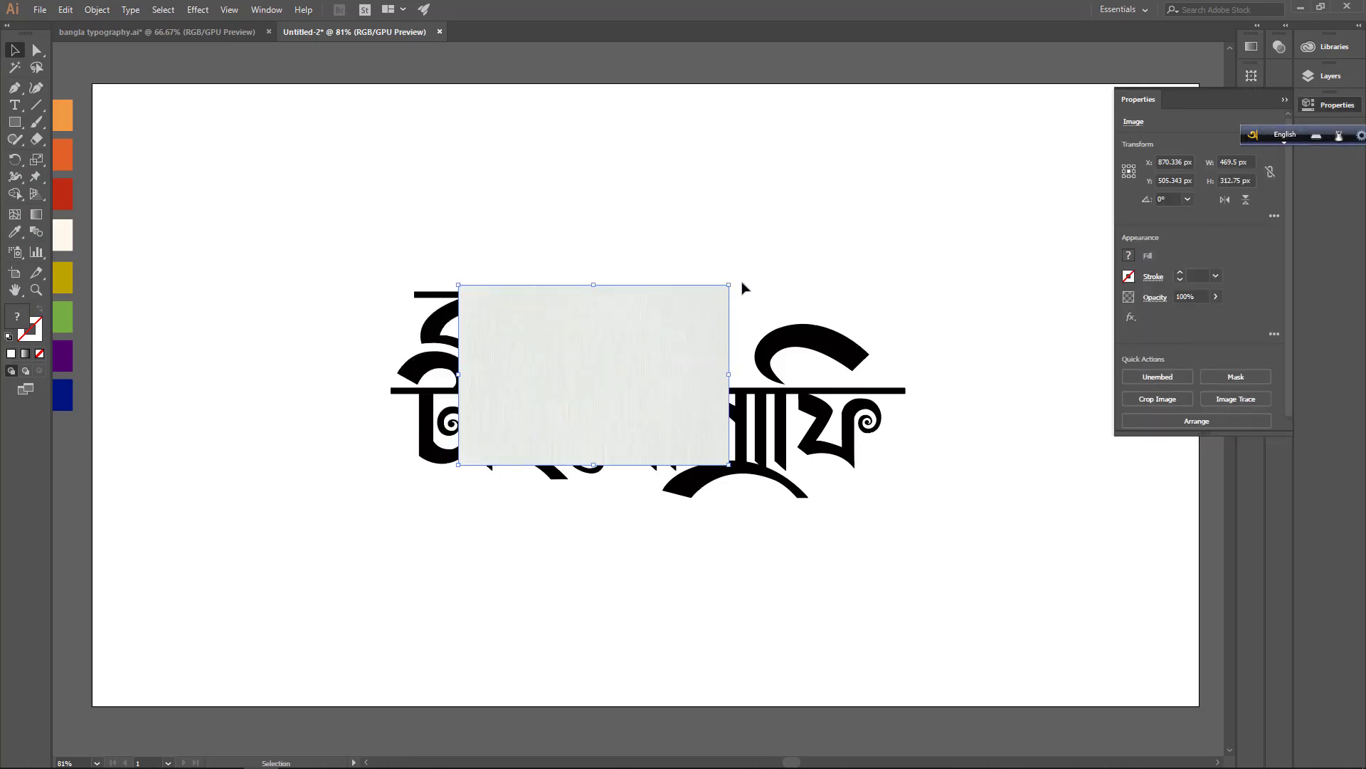
click(1285, 99)
drag(729, 285, 947, 139)
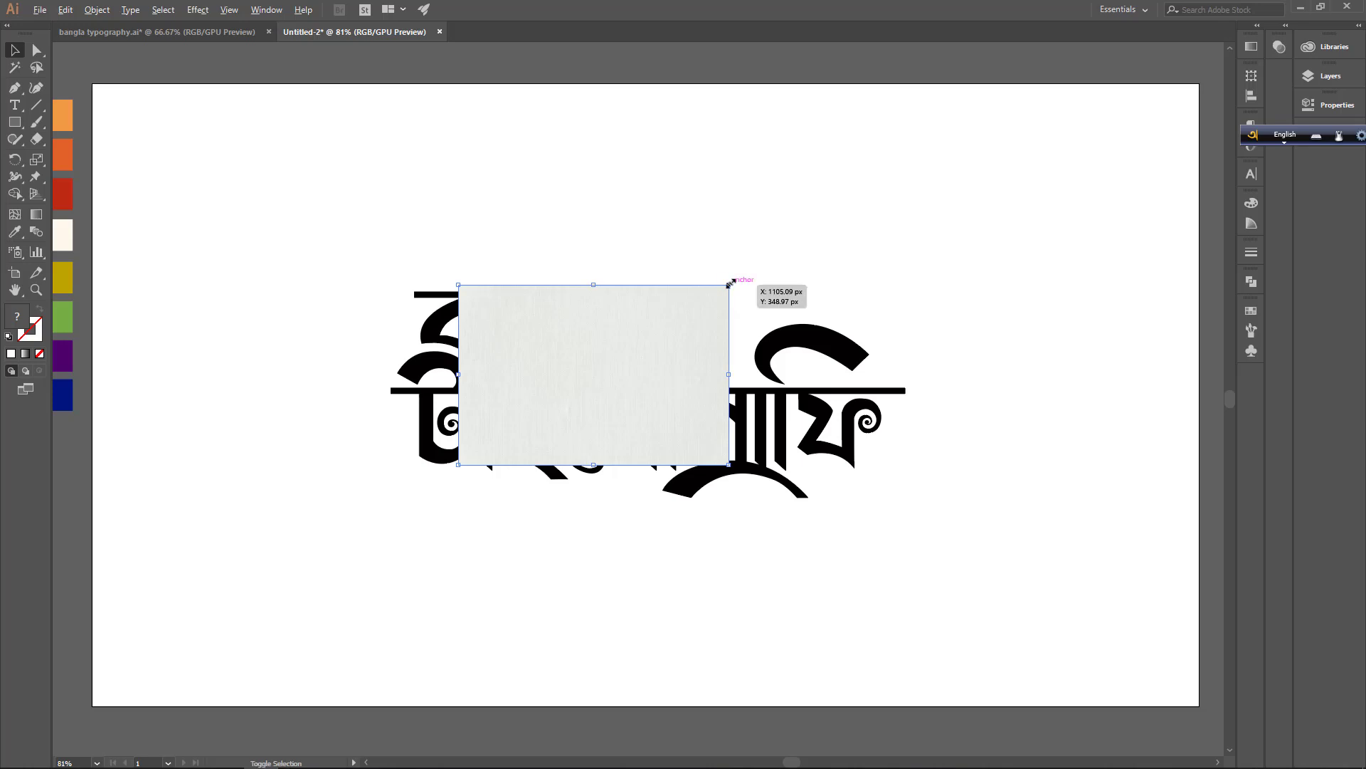
Send the texture behind the lettering and stretch it to the artboard's left, right and bottom edges.
right_click(846, 292)
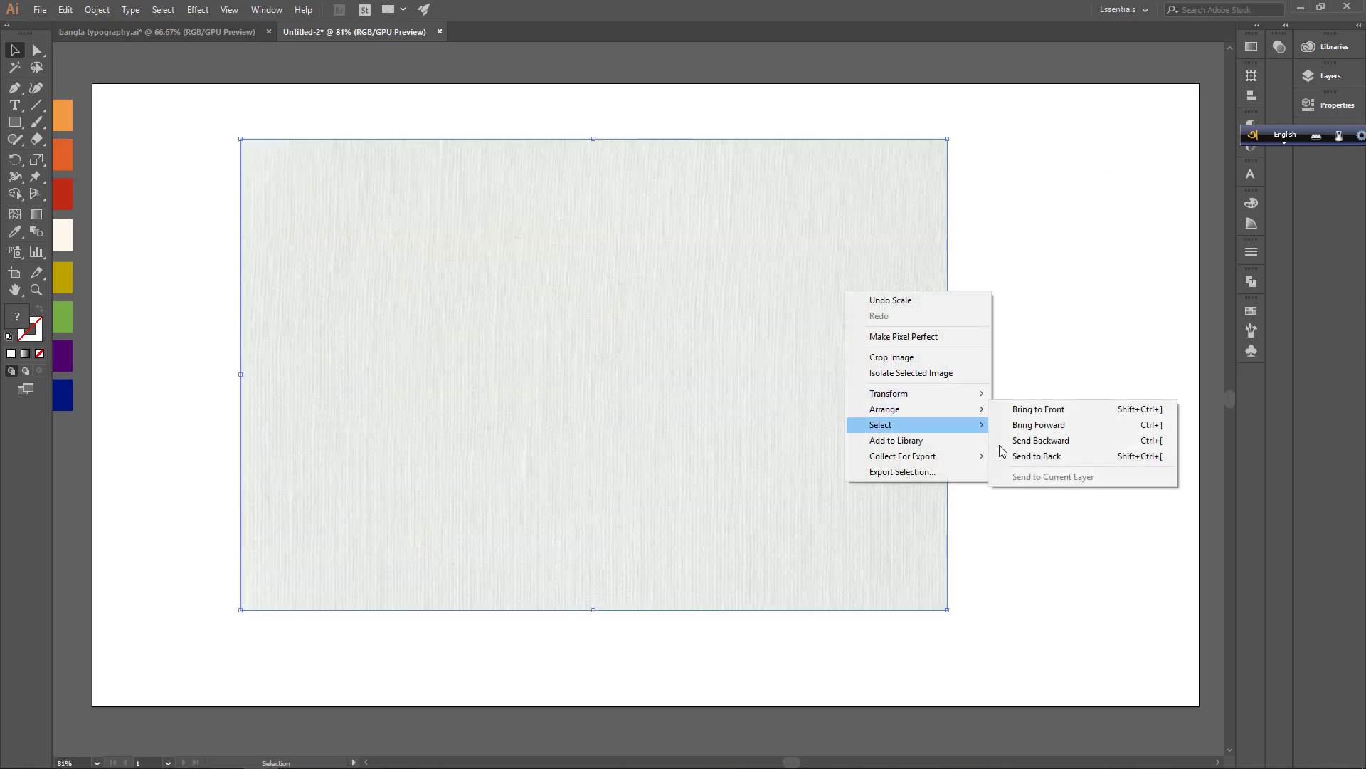
click(1004, 453)
drag(861, 262, 925, 297)
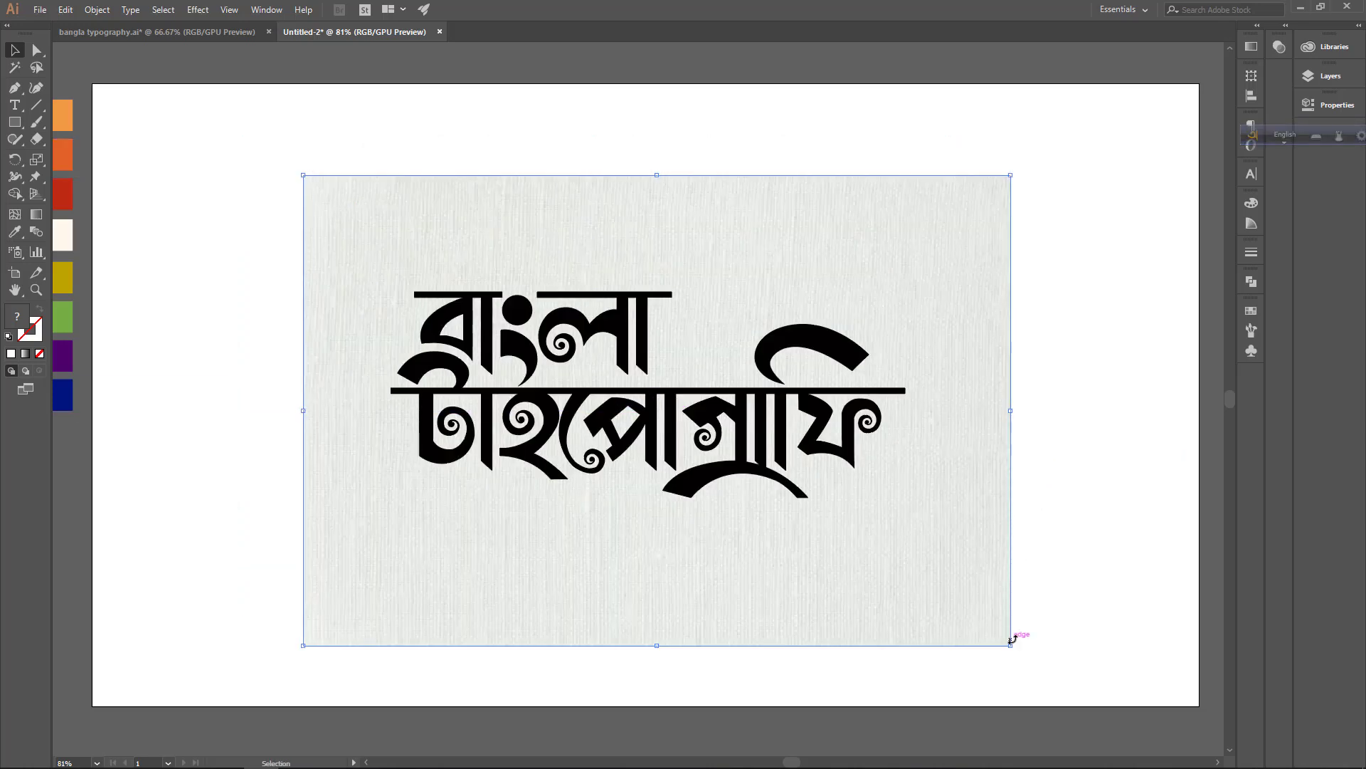
mouse_move(1011, 644)
mouse_down()
mouse_move(1097, 715)
mouse_move(1102, 685)
mouse_move(1126, 708)
mouse_up()
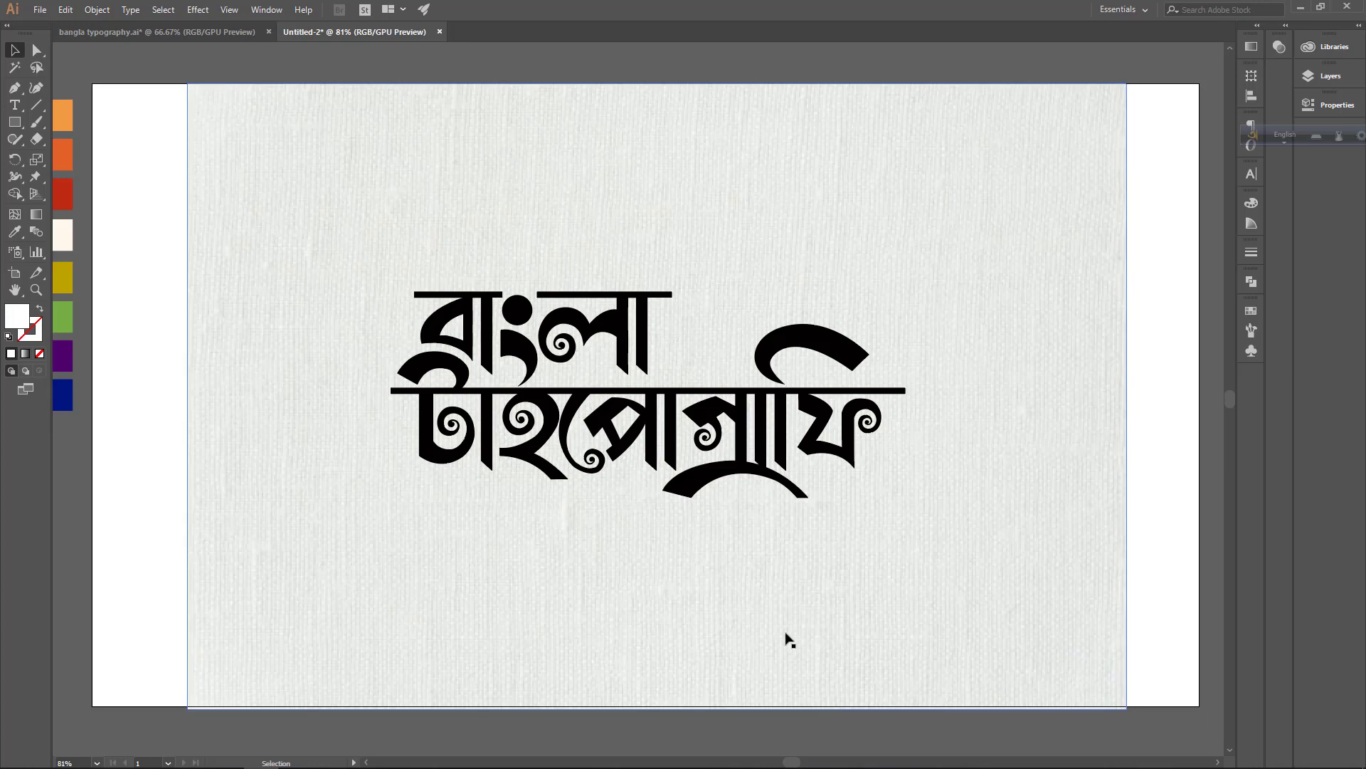
drag(189, 395, 92, 396)
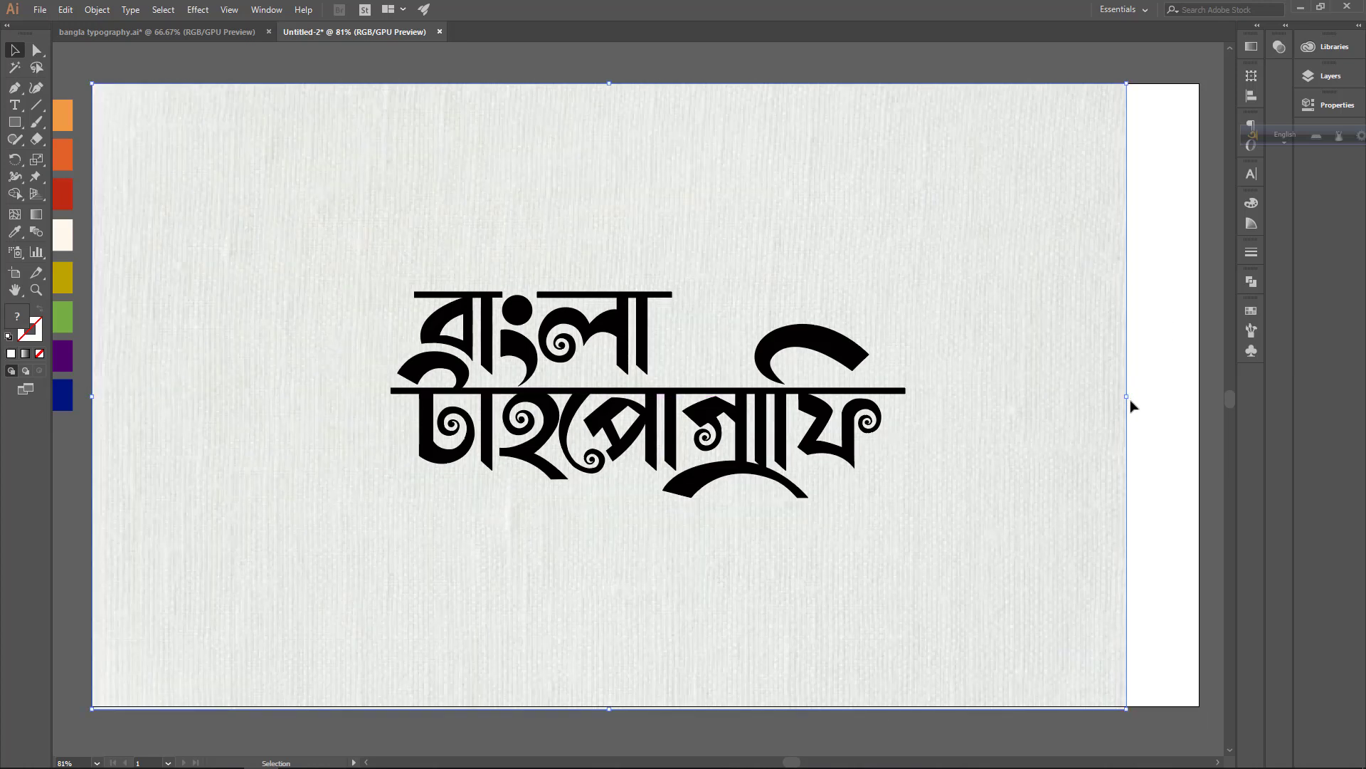
drag(1129, 403, 1199, 396)
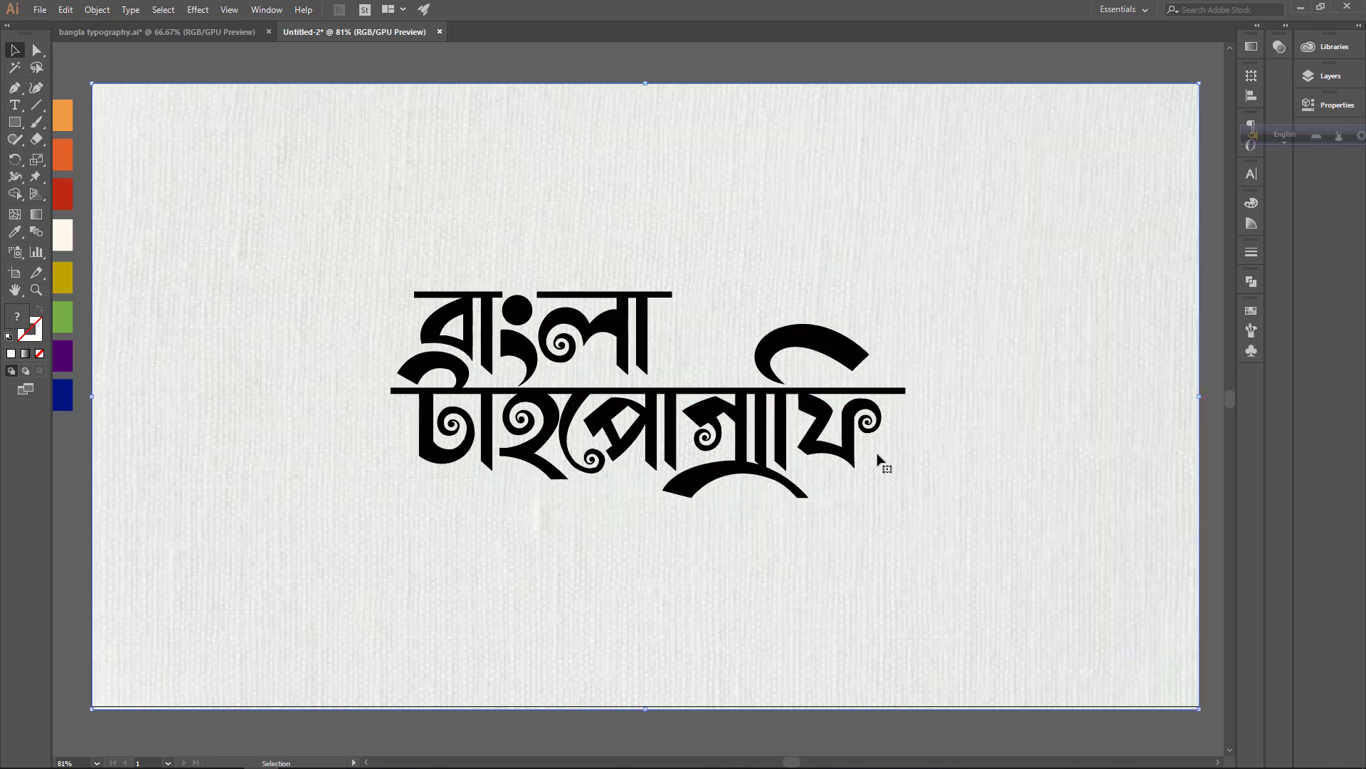
drag(647, 710, 643, 719)
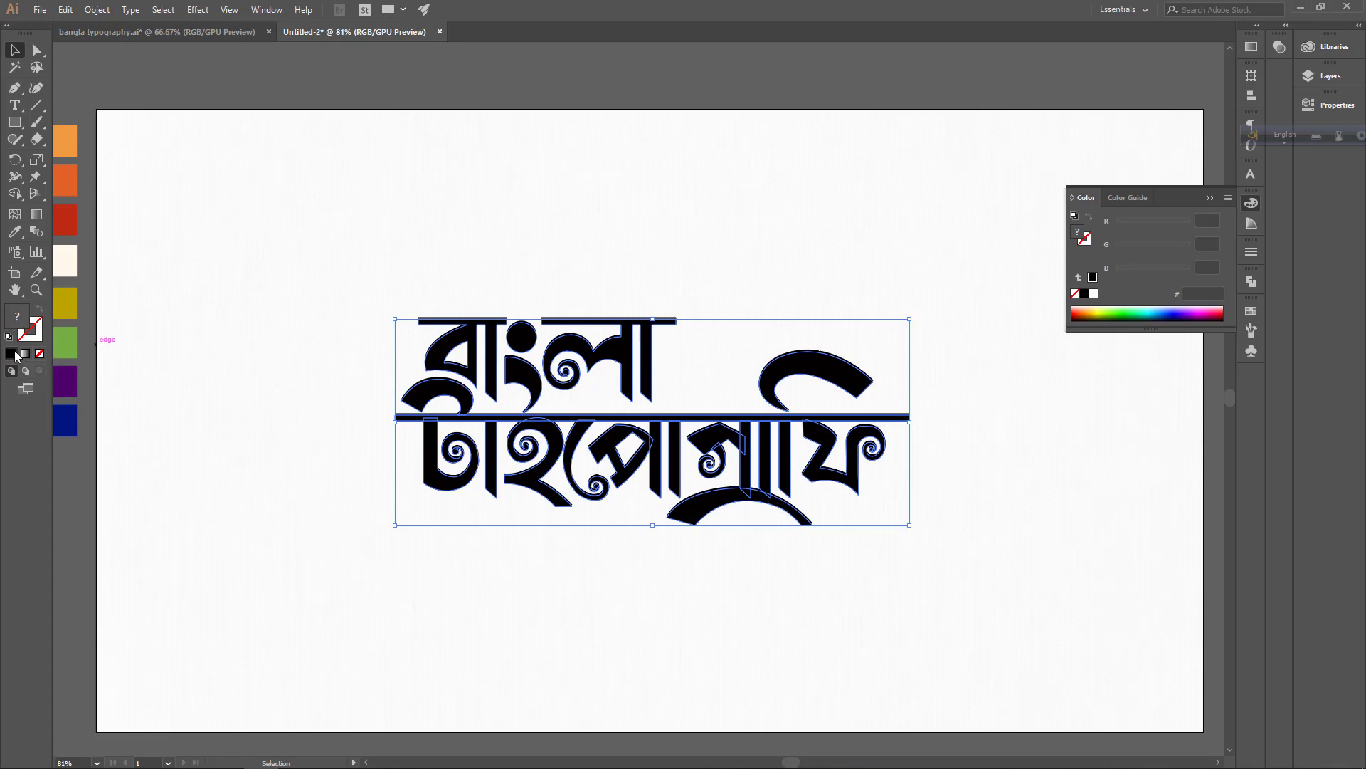
Change the lettering fill to dark grey 545454 in the Color Picker and check the result.
double_click(20, 325)
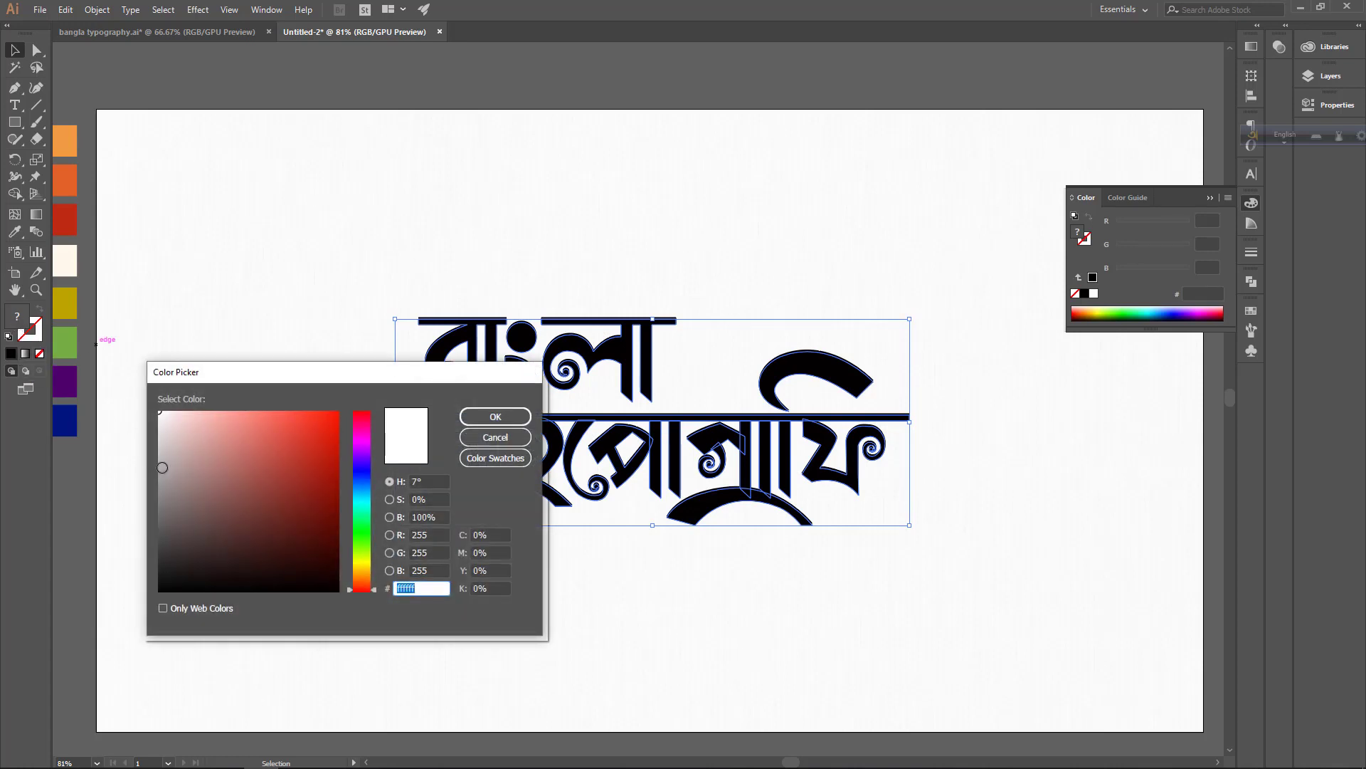
drag(162, 467, 153, 457)
click(491, 417)
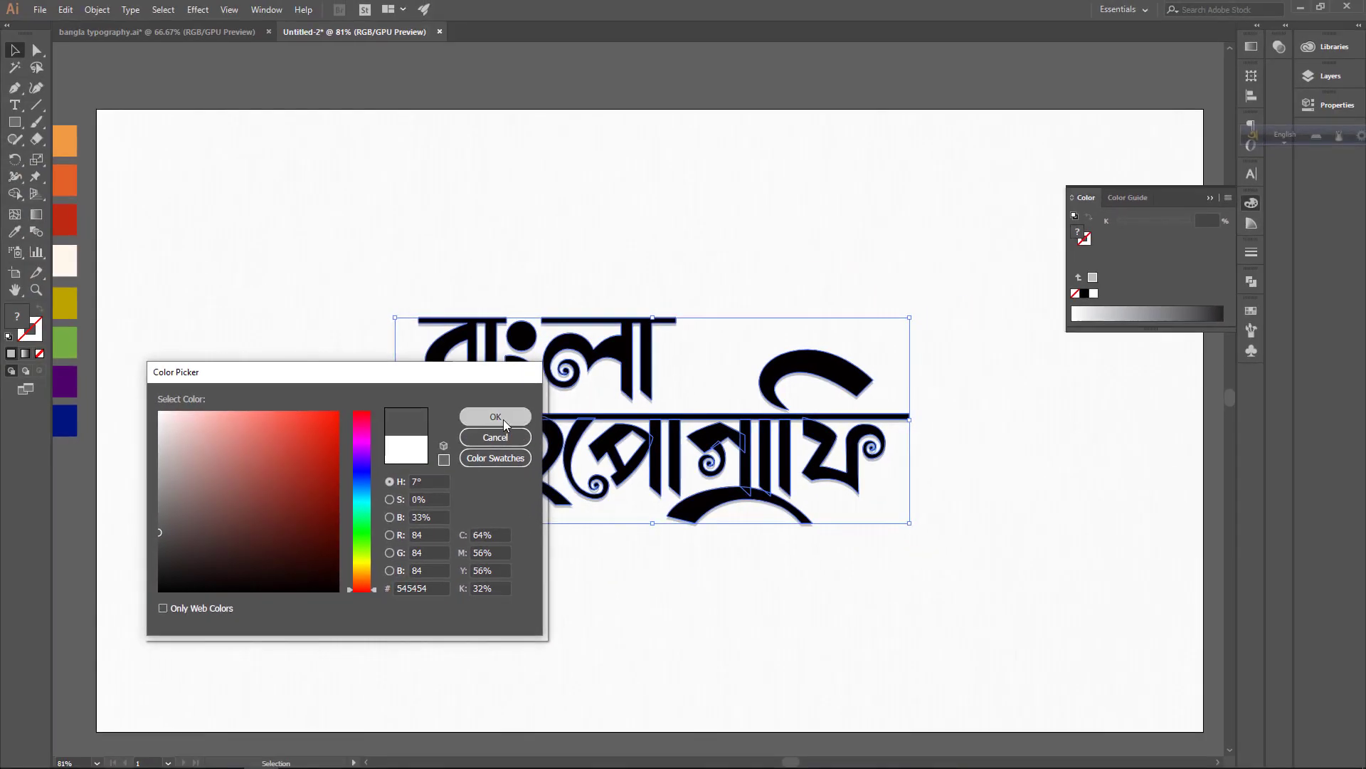
click(502, 420)
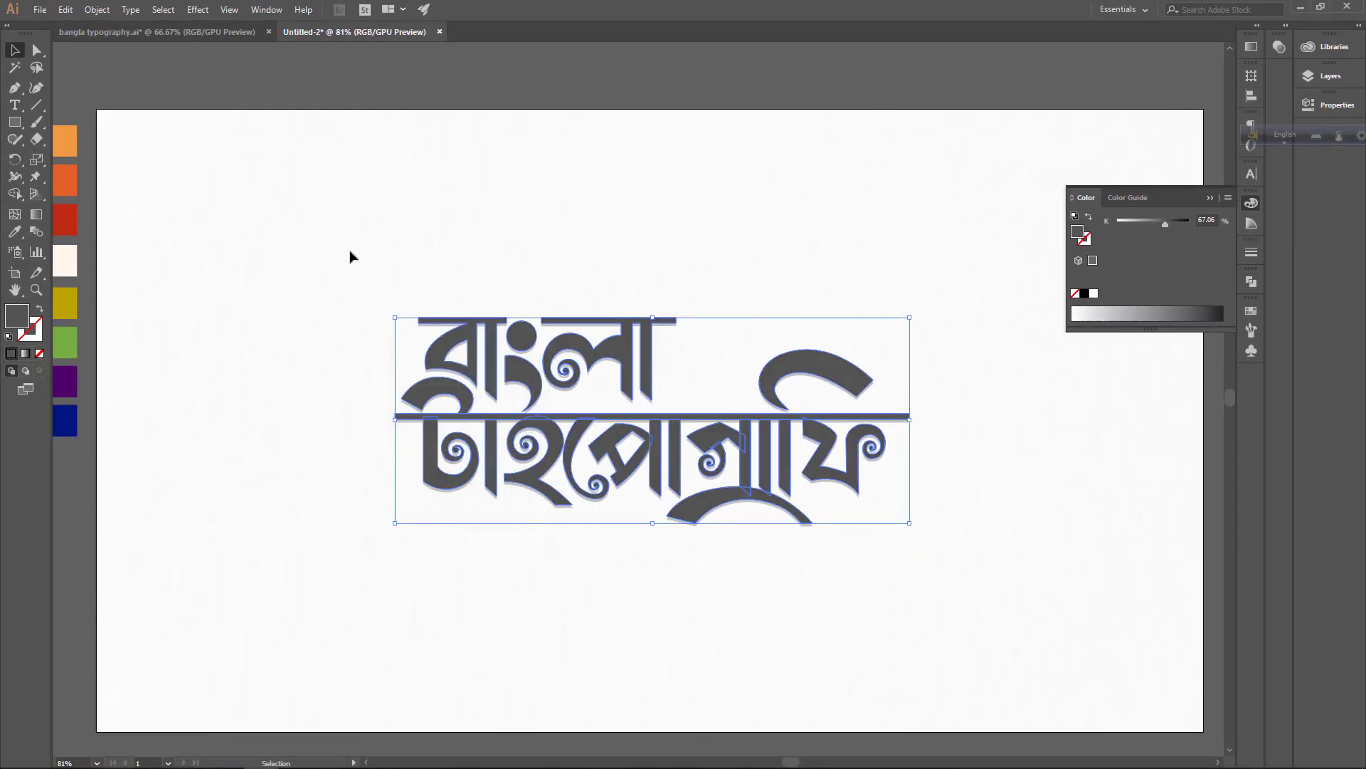
click(349, 256)
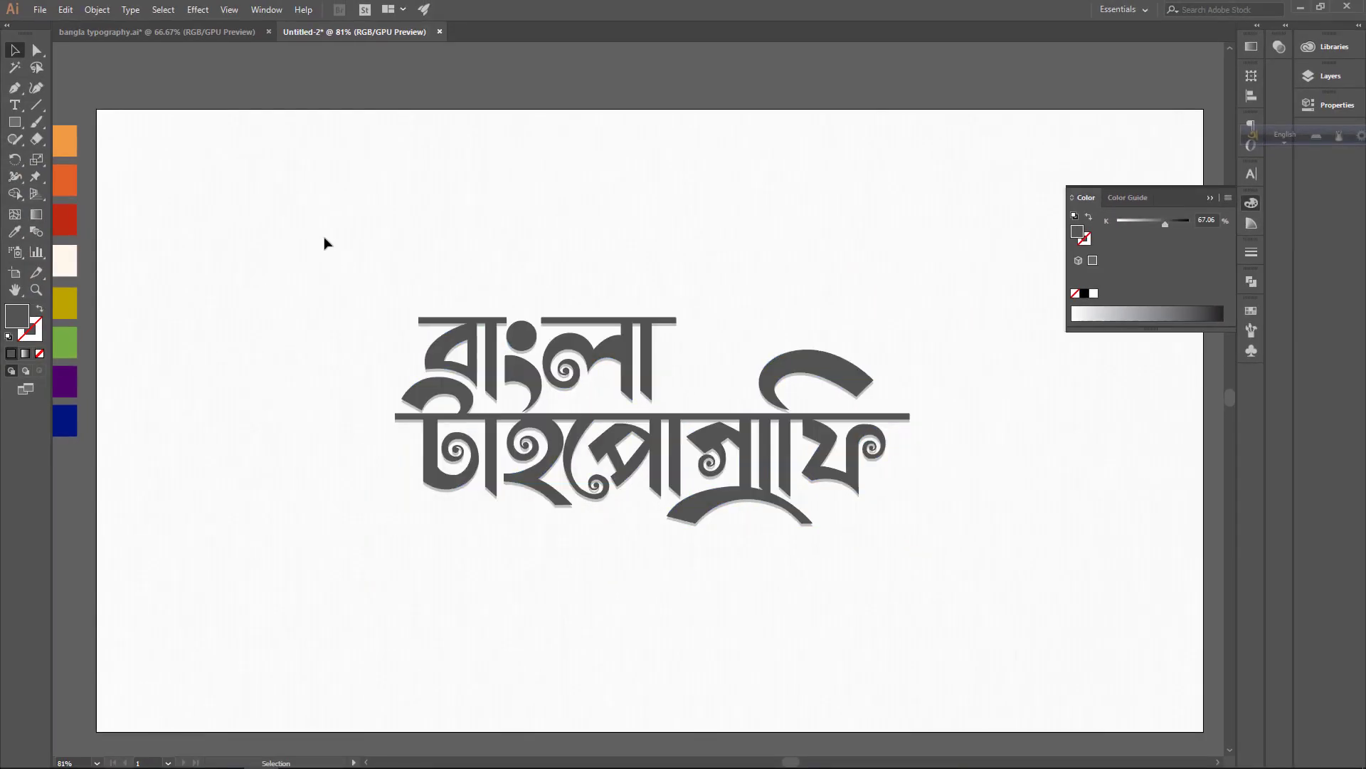
click(629, 345)
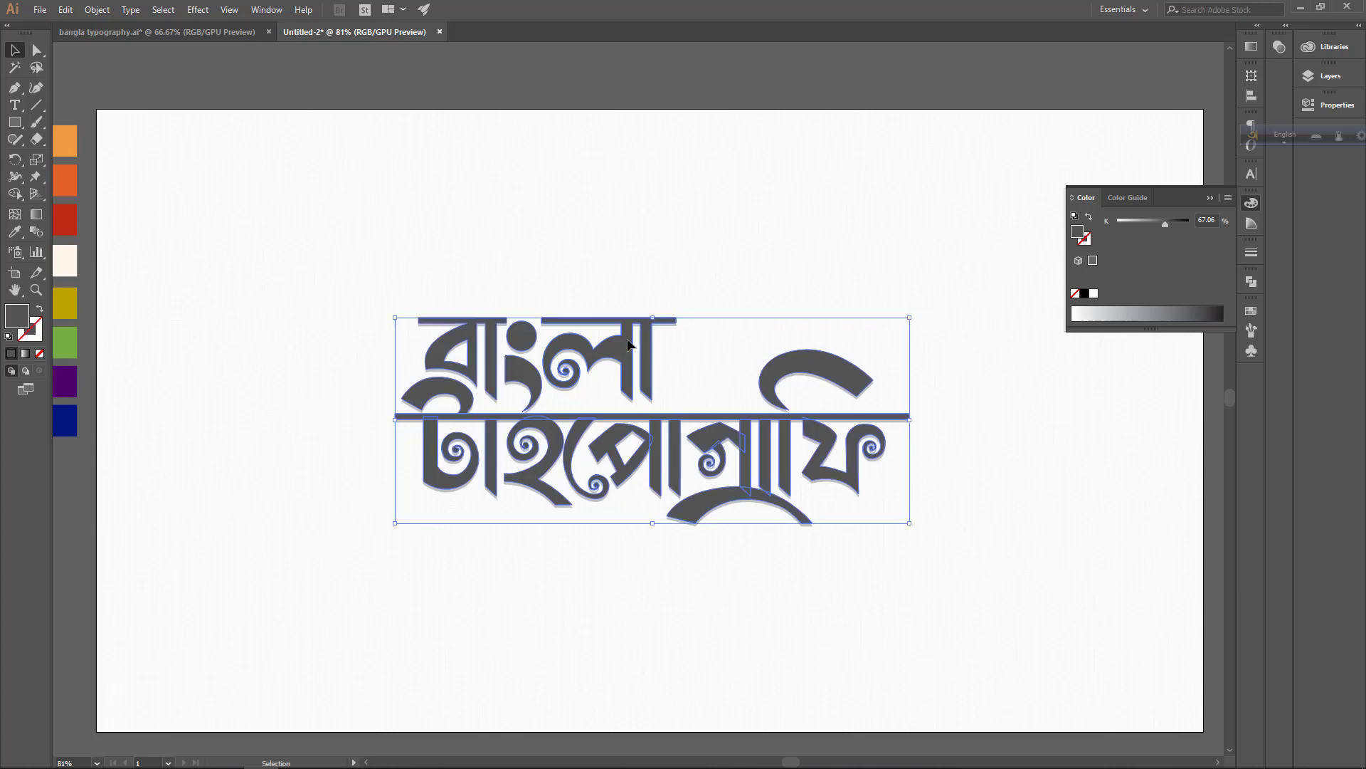
click(776, 276)
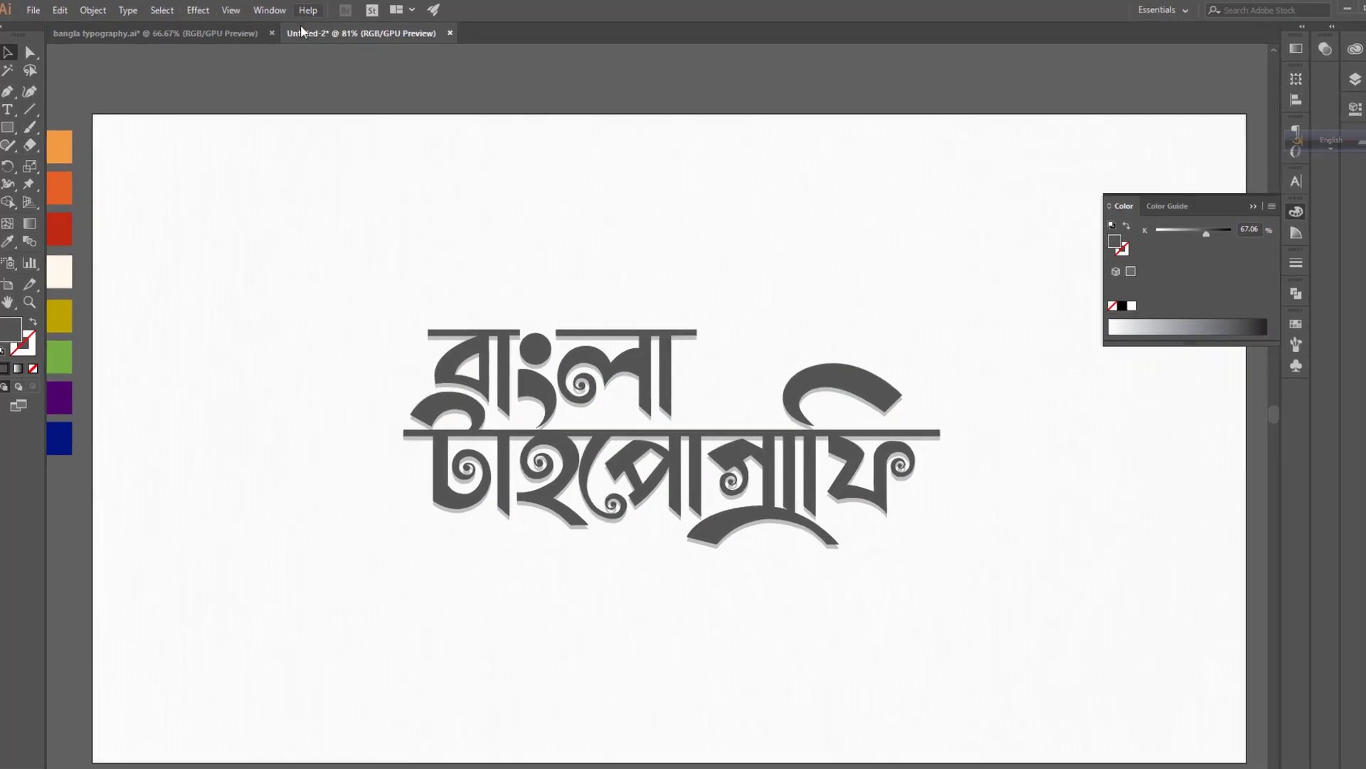
From the Brushes panel, add a 9 pt calligraphic brush with pressure-driven size and 9 pt variation.
click(267, 9)
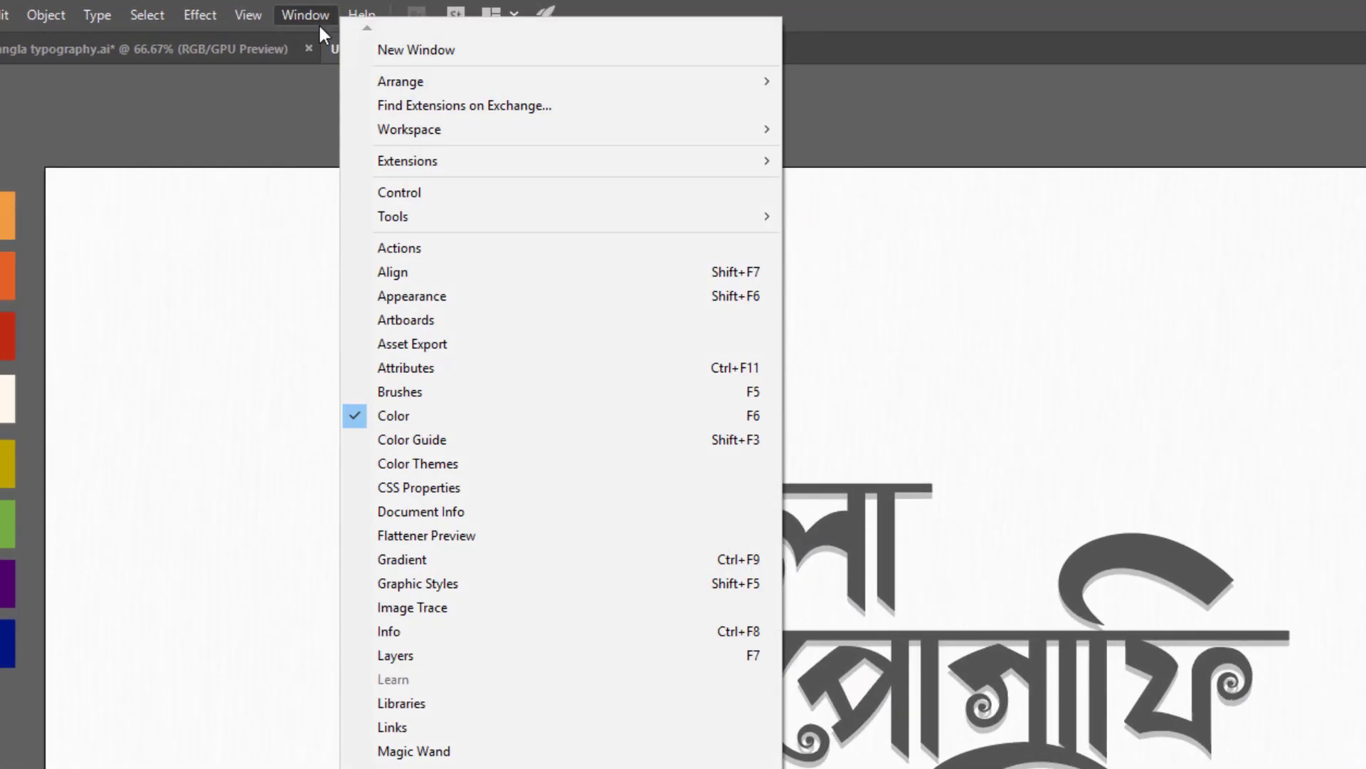
click(446, 391)
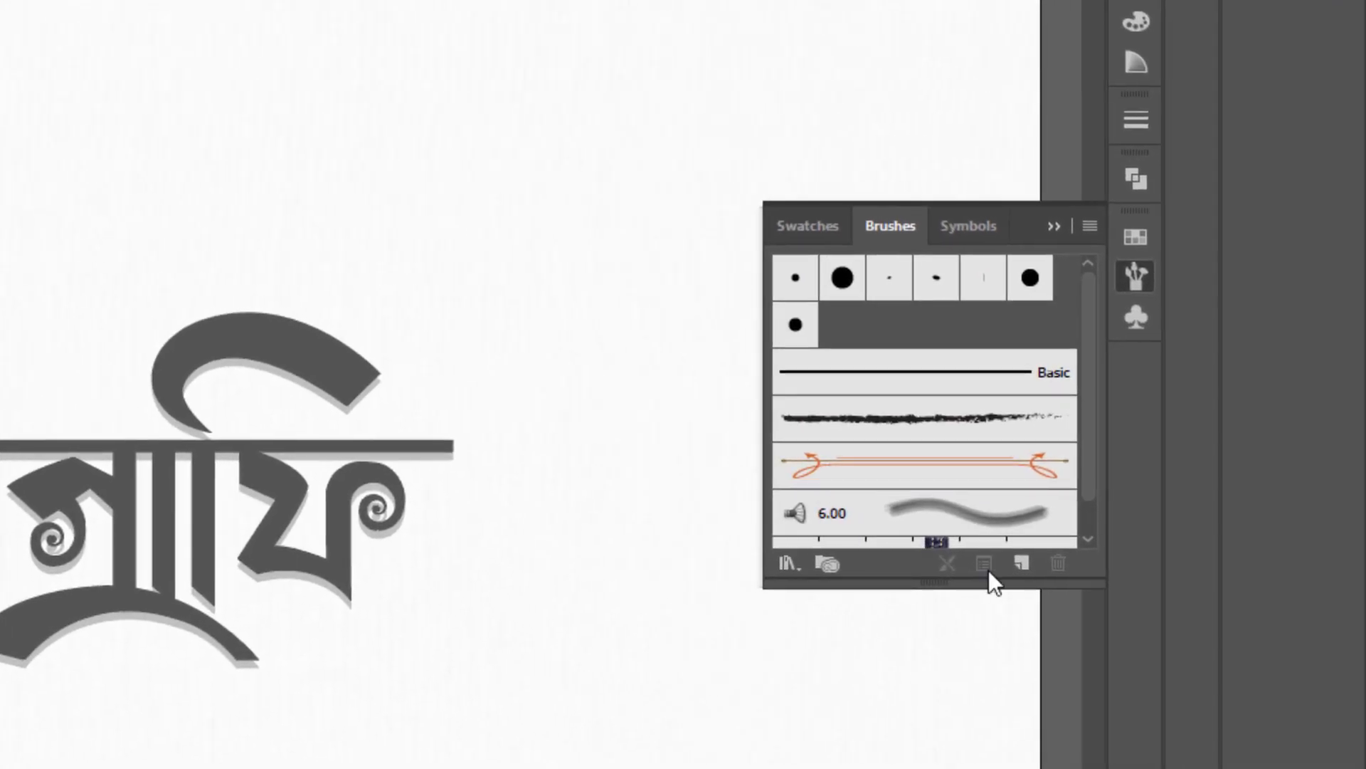
click(1027, 561)
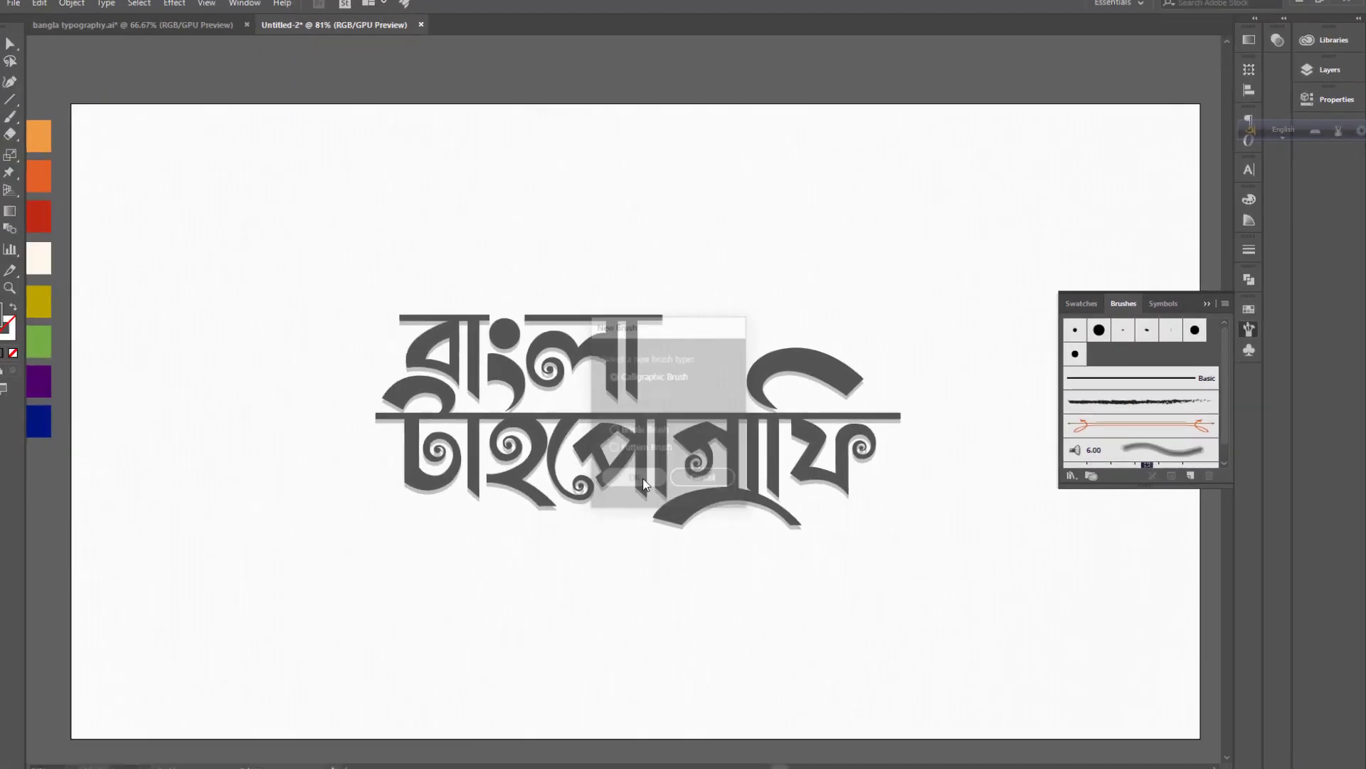
click(643, 479)
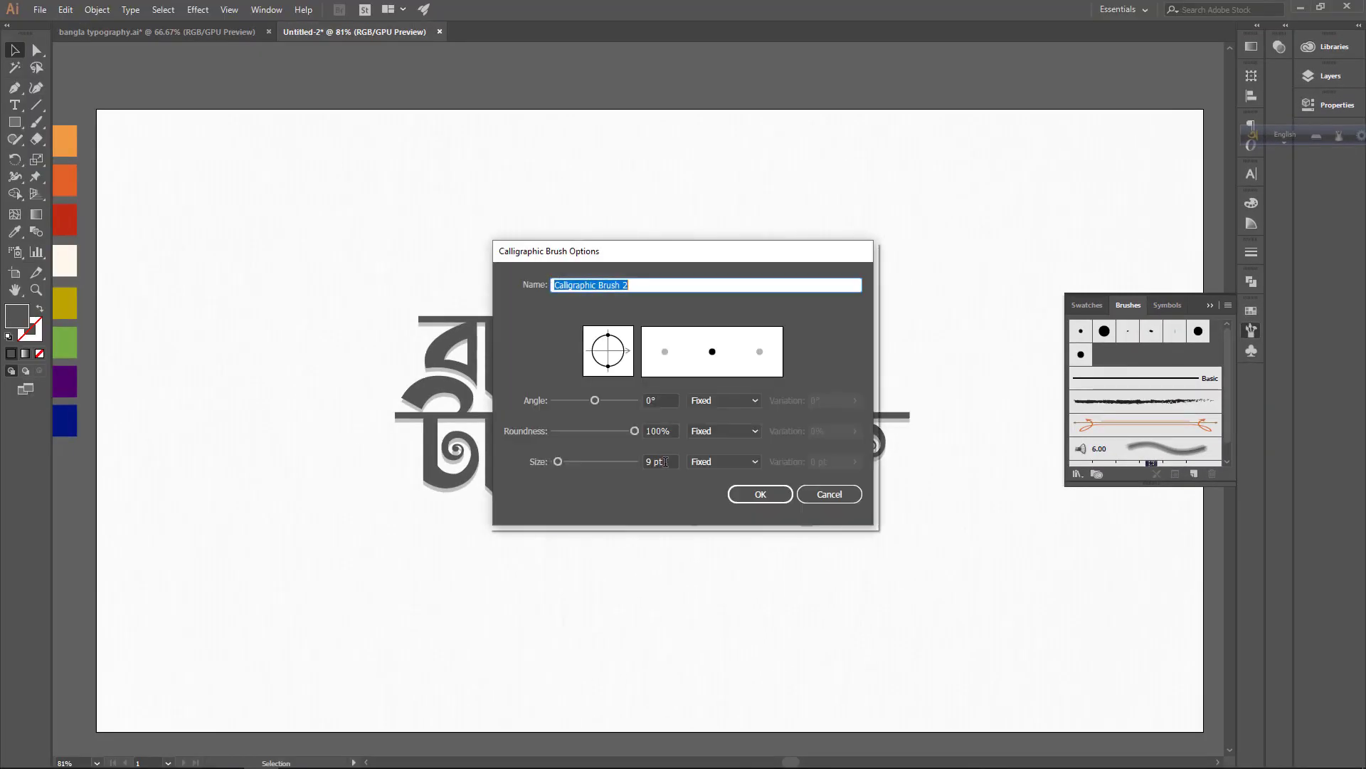
click(723, 461)
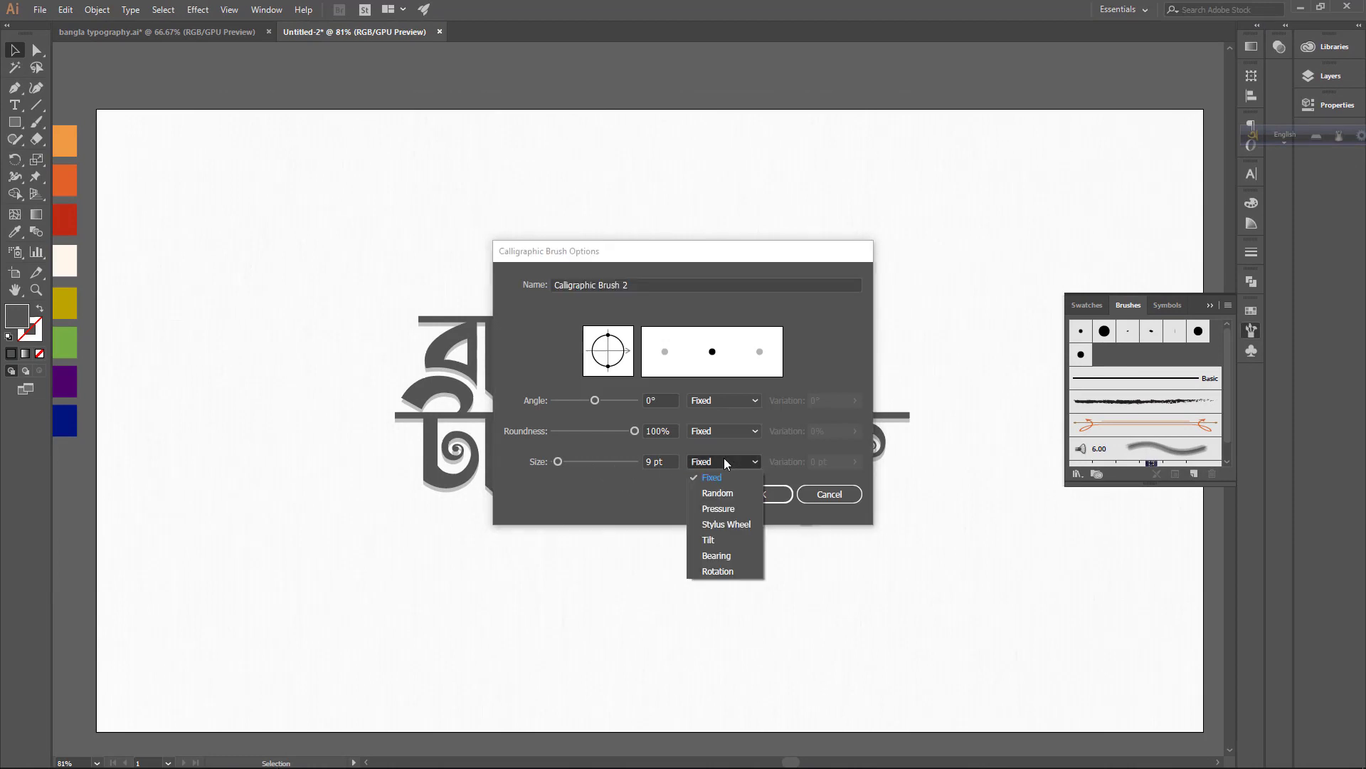
click(728, 508)
click(854, 461)
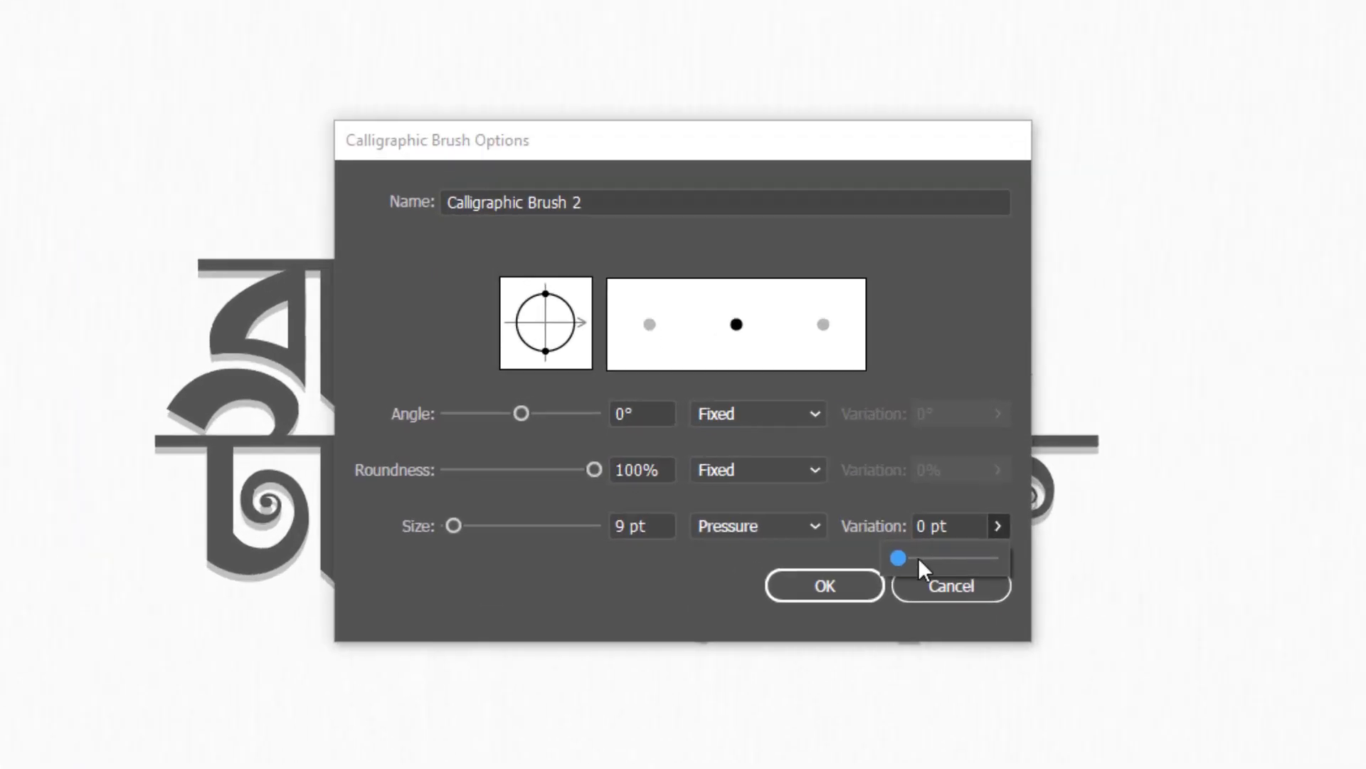
drag(918, 558, 1061, 557)
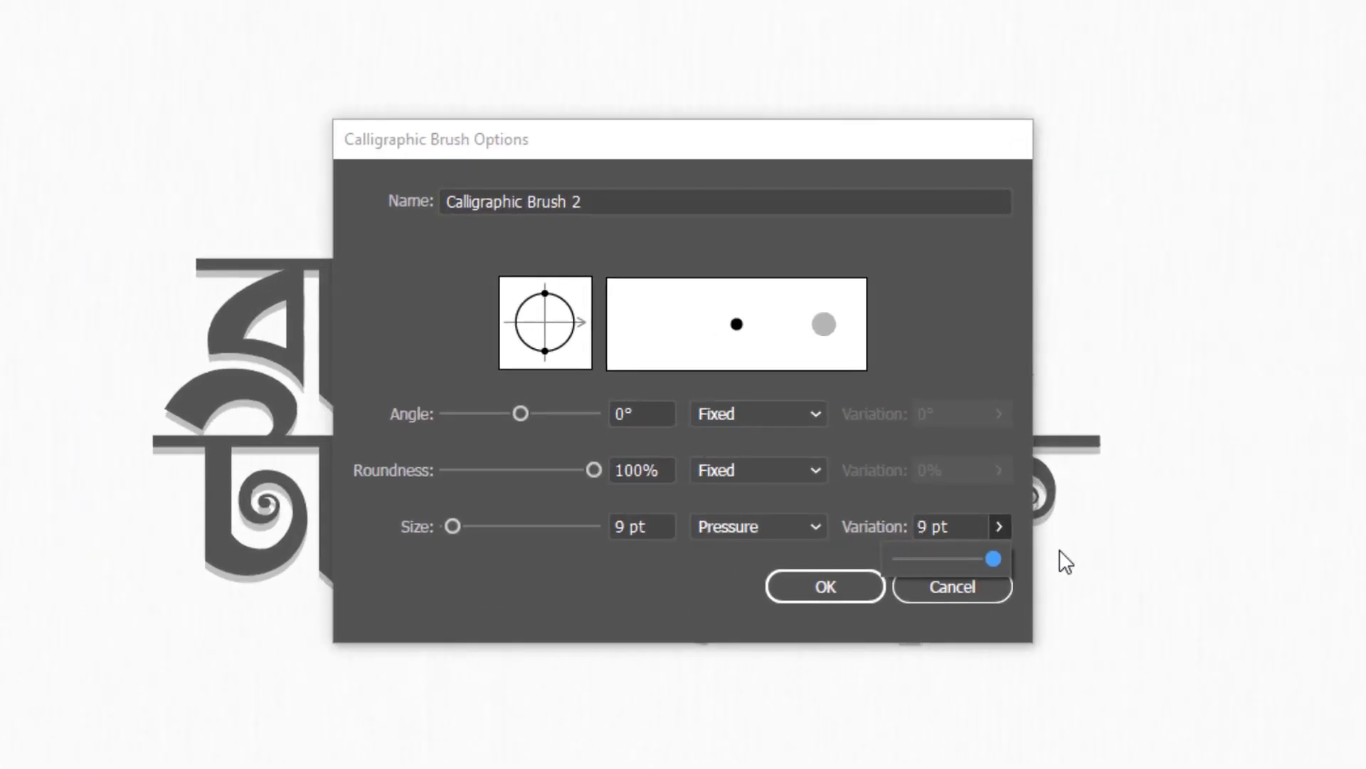
click(832, 587)
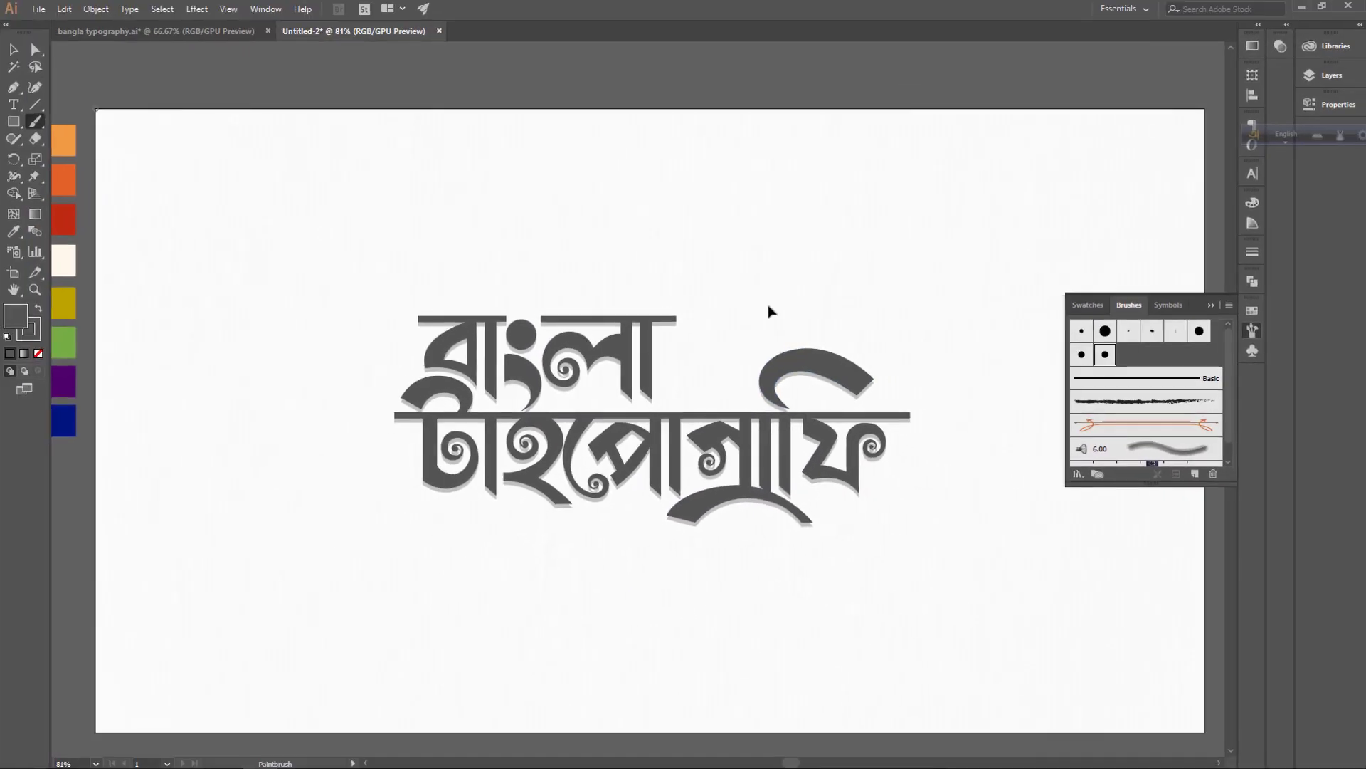
Paint two trial curved strokes above the lettering, undo both, and pan the view.
drag(709, 332, 945, 180)
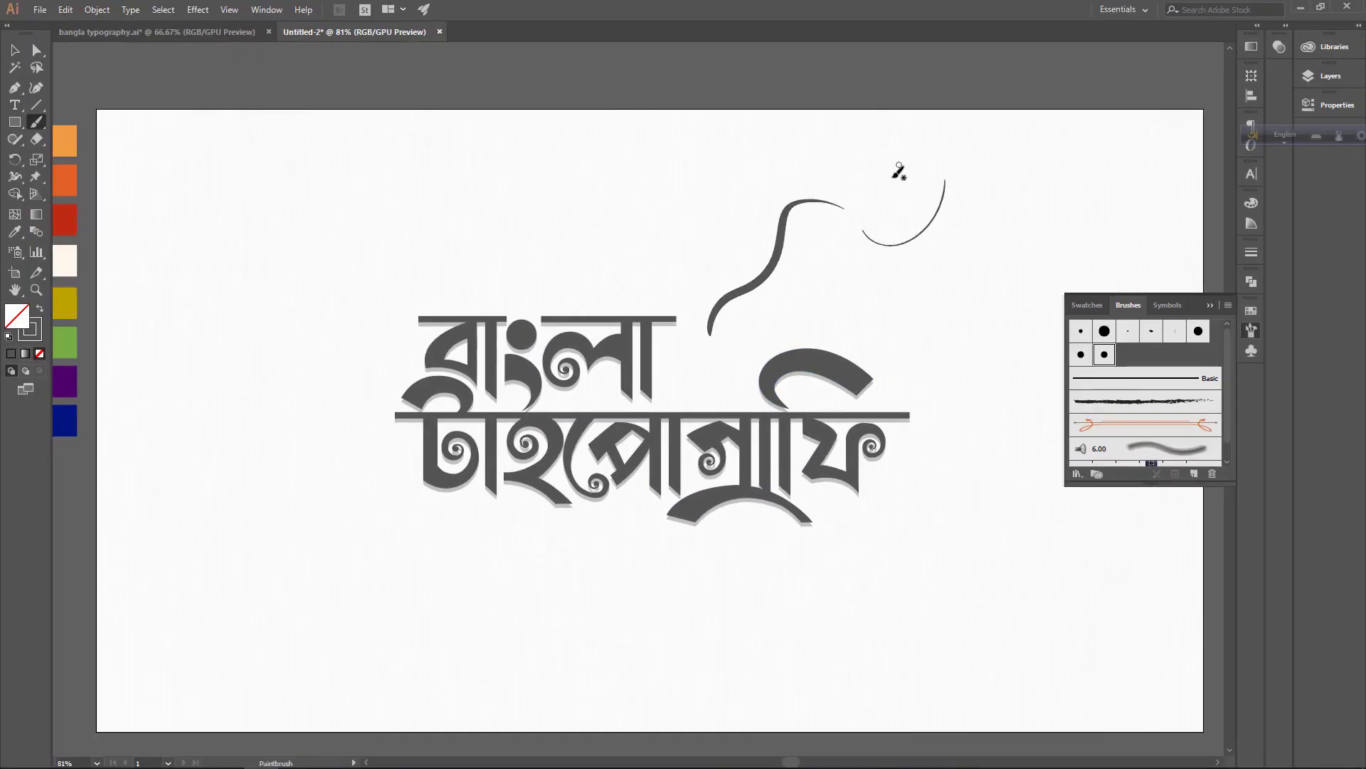
key(ctrl+z)
key(ctrl+z)
mouse_move(697, 369)
mouse_down()
mouse_move(846, 246)
mouse_move(831, 188)
mouse_up()
key(ctrl+z)
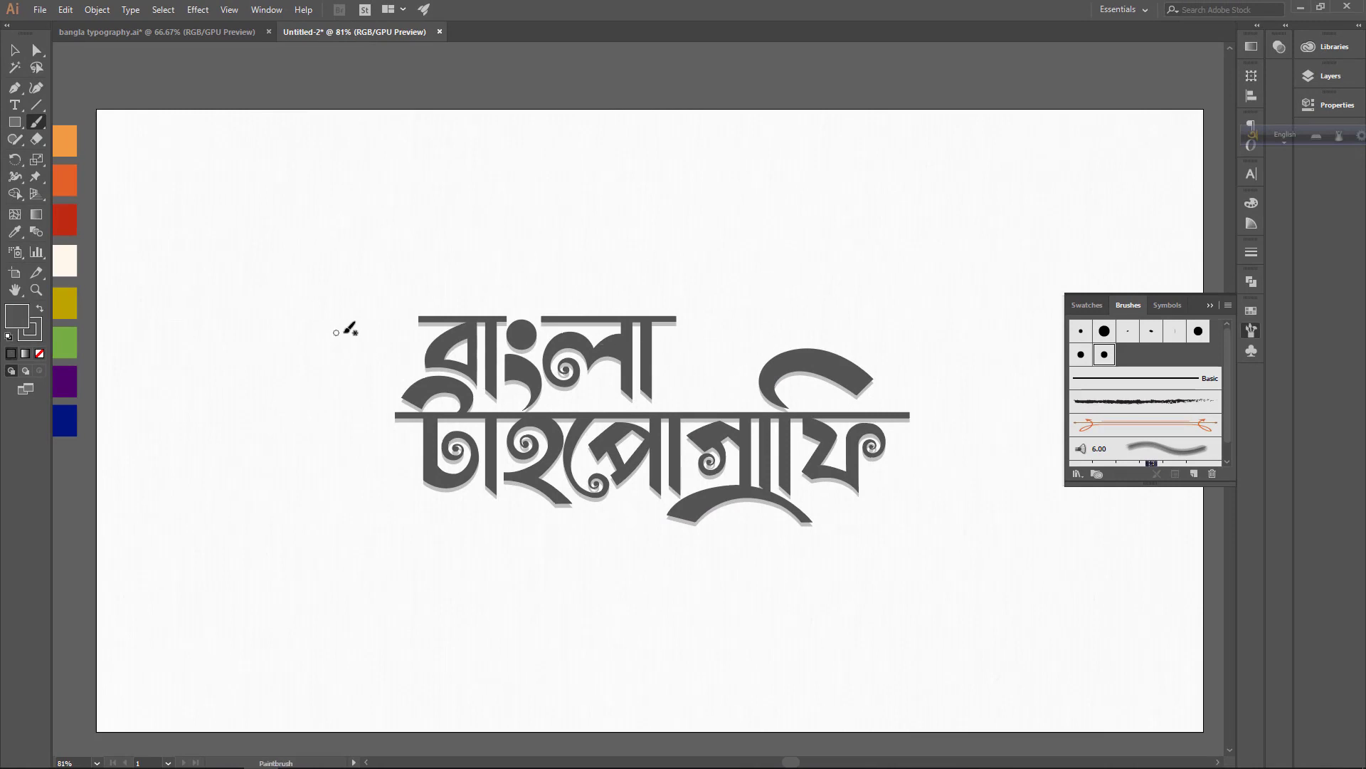
mouse_move(275, 374)
mouse_down()
mouse_move(304, 382)
mouse_move(302, 355)
mouse_up()
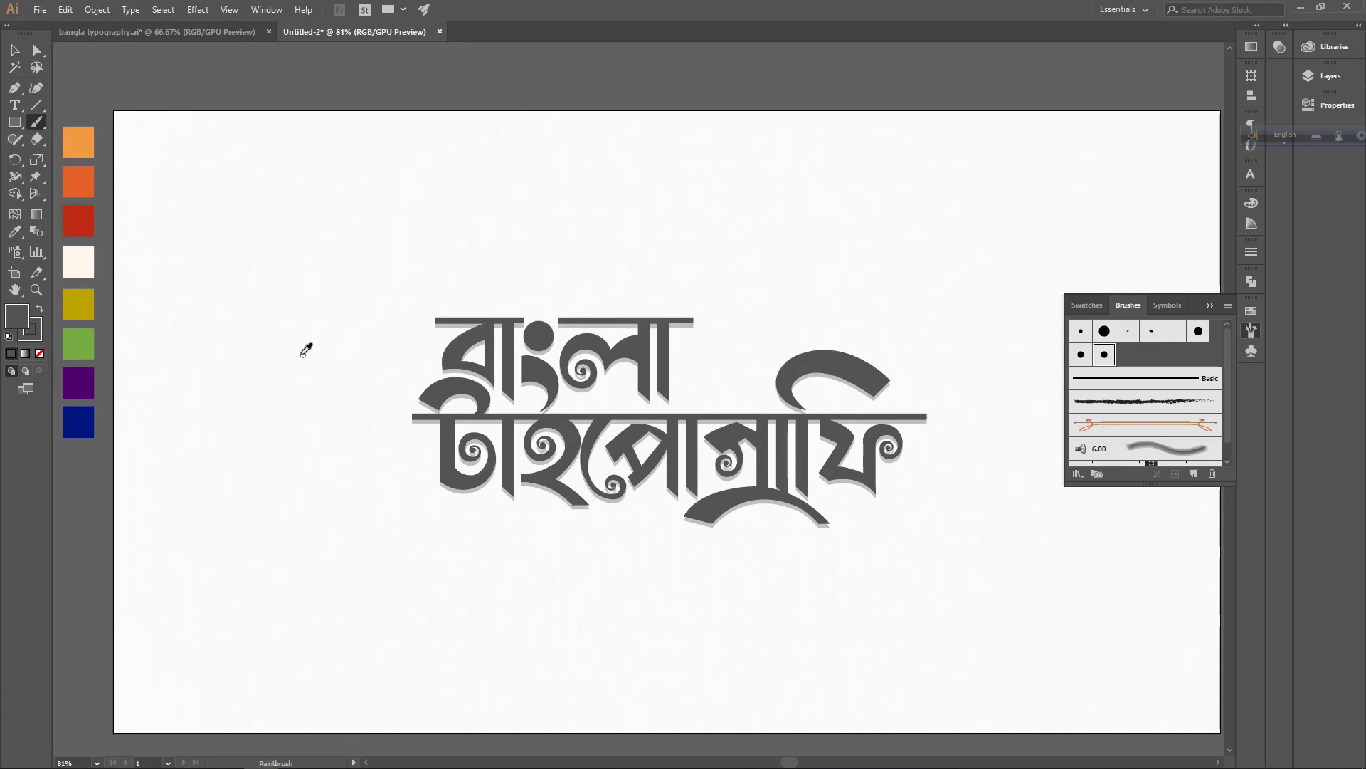
Dab small red dots beside the lettering's left end and lower right.
key(i)
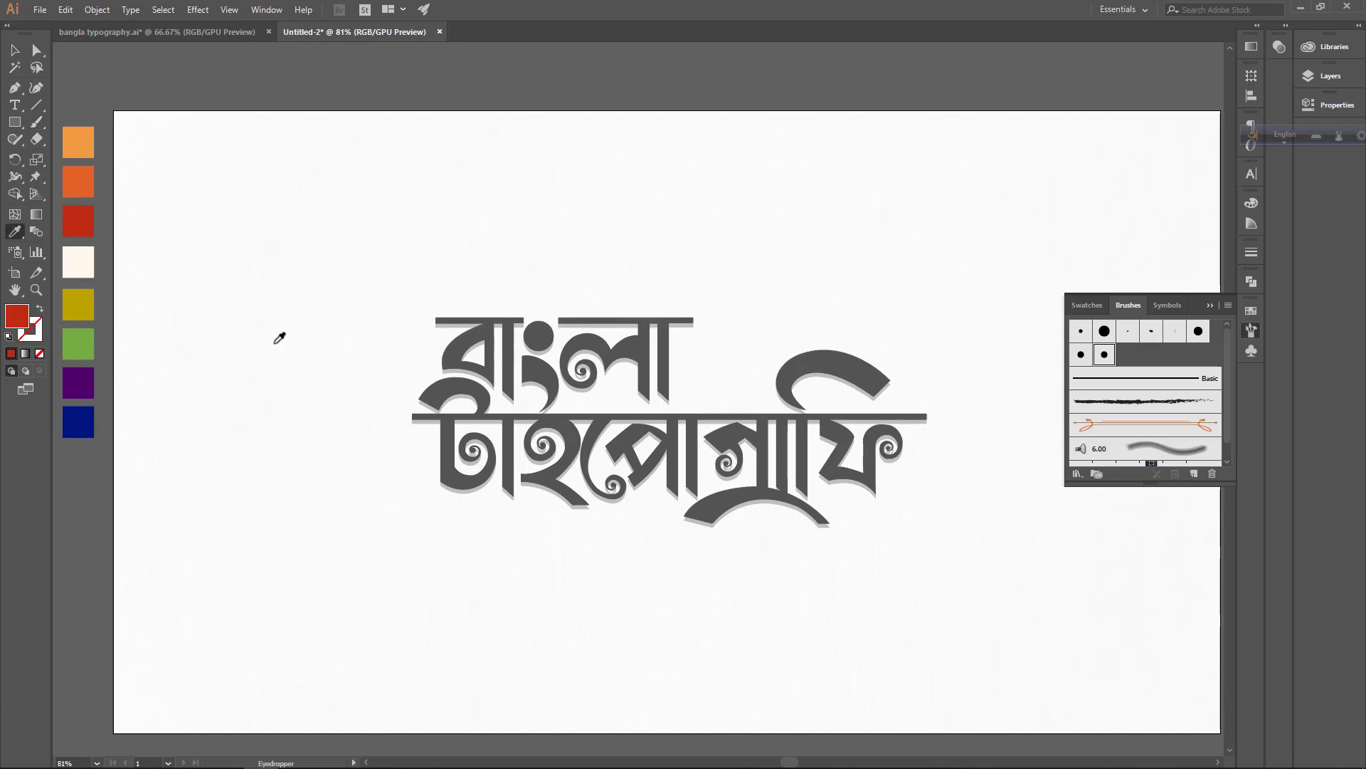
key(b)
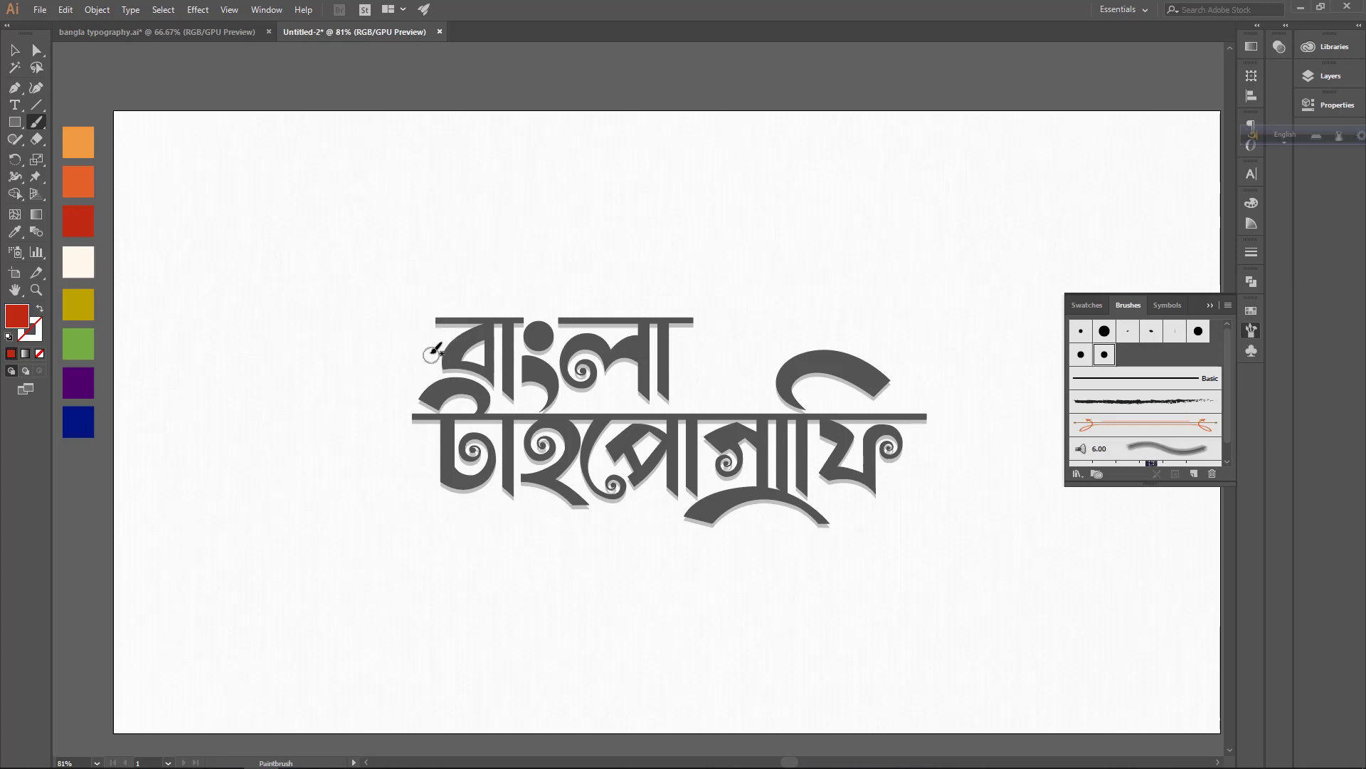
click(429, 350)
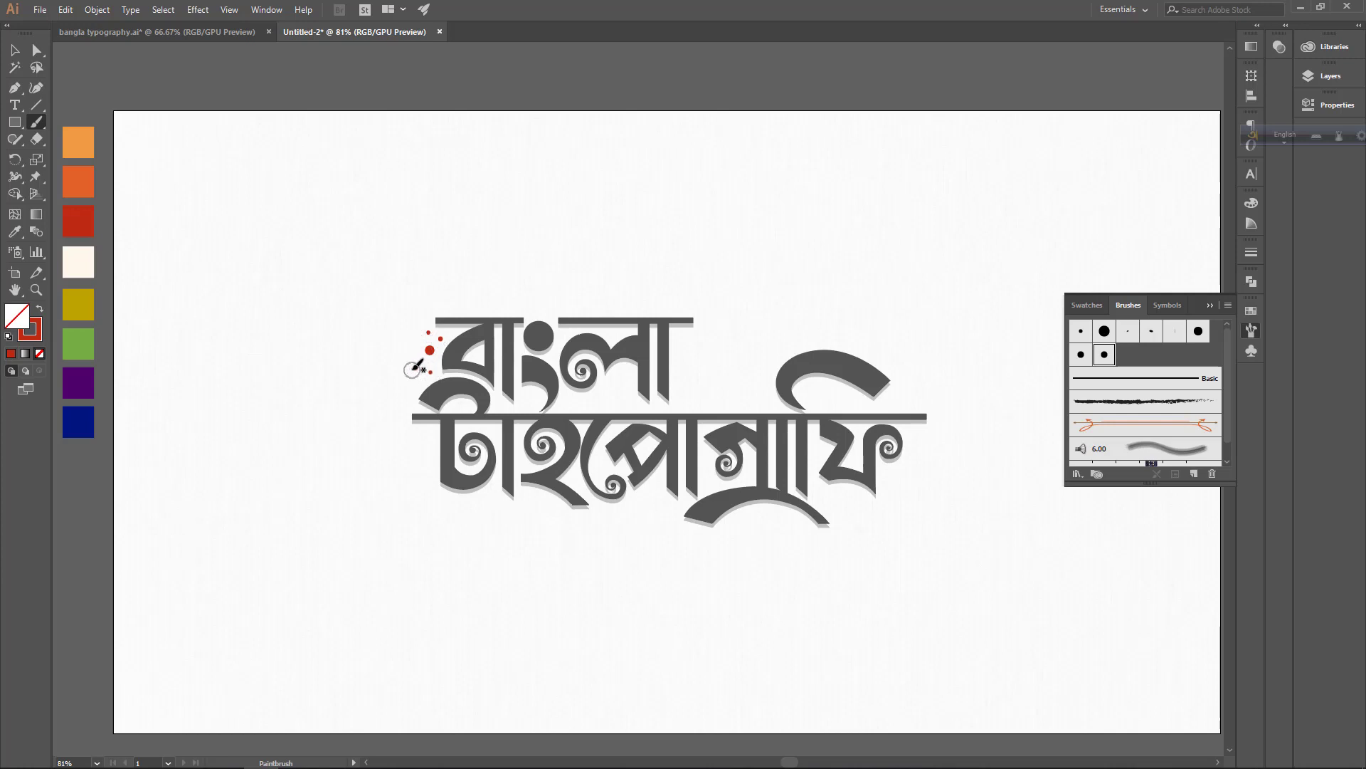
click(836, 503)
Sample the orange swatch as stroke and dab orange dots at both ends.
click(14, 232)
click(78, 182)
key(b)
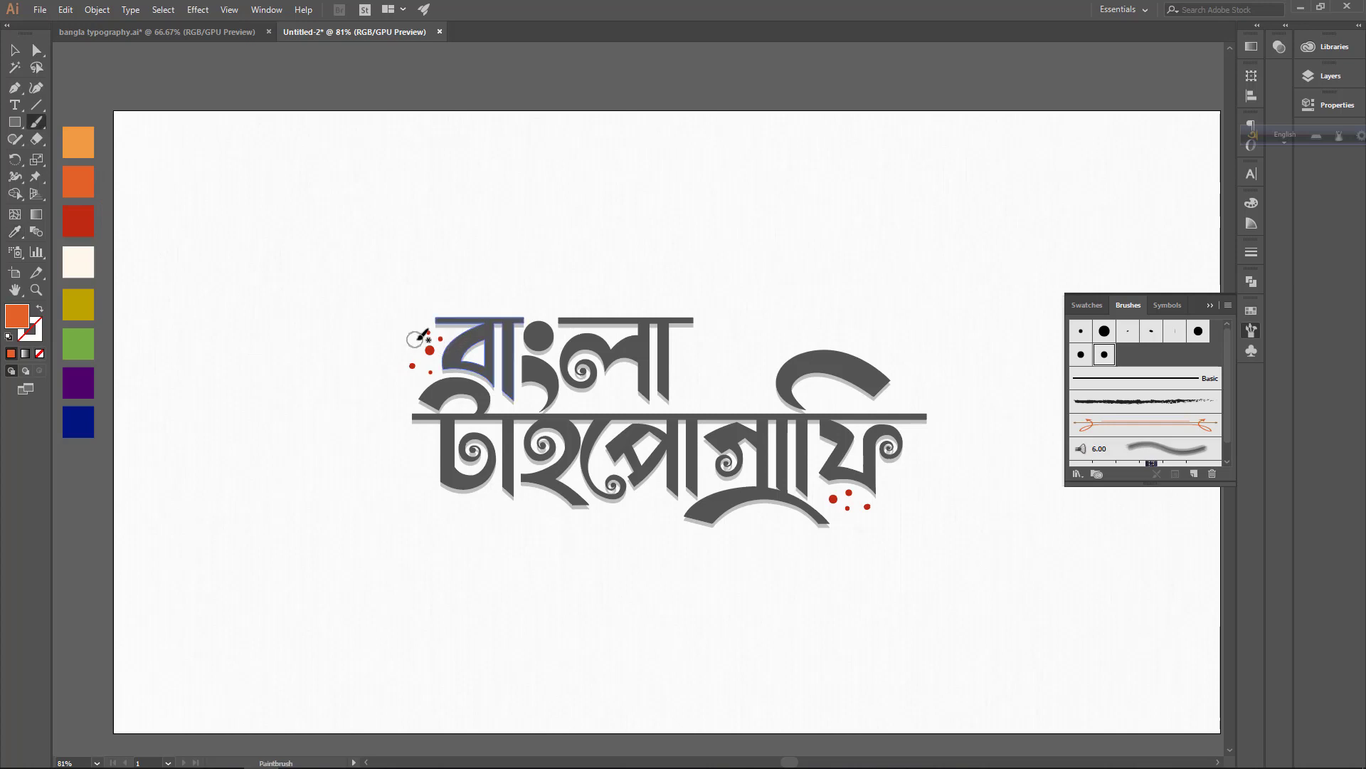
key(shift+x)
click(420, 320)
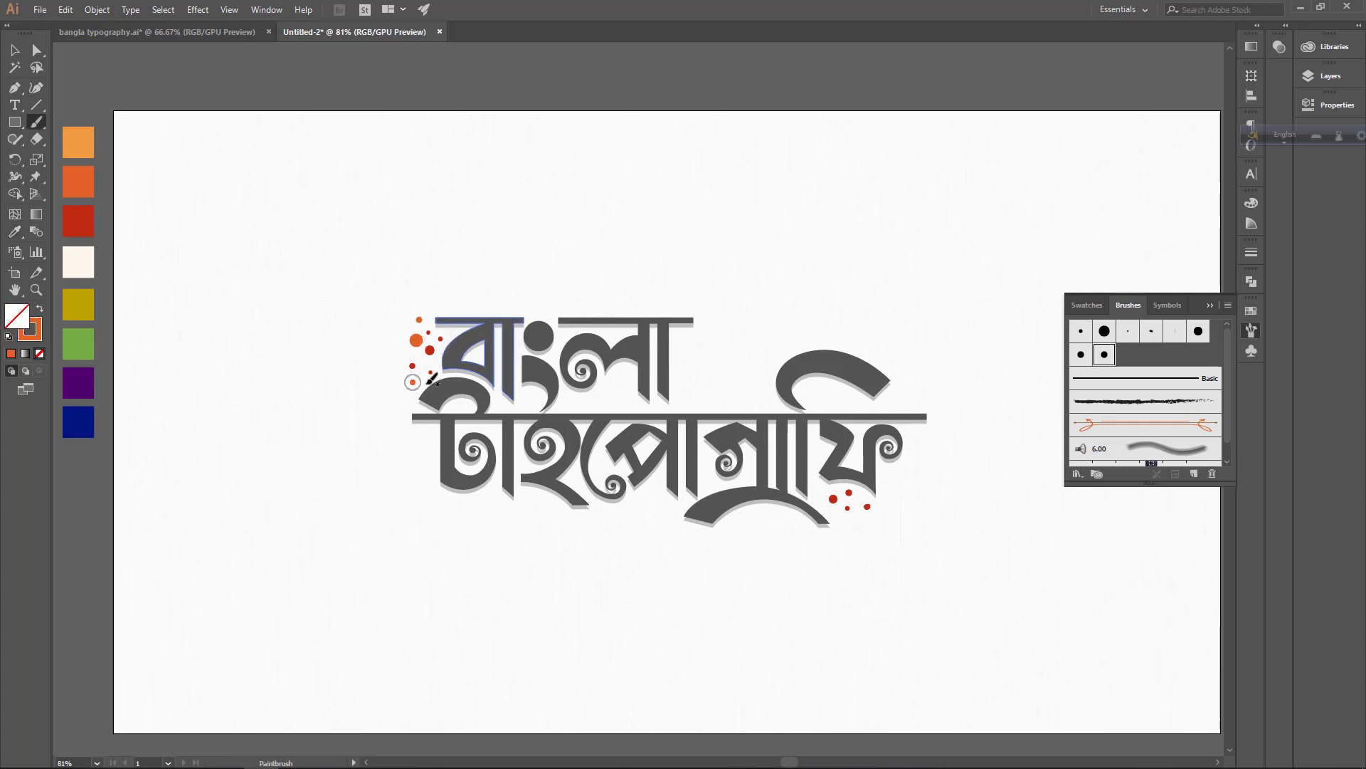
click(865, 496)
click(896, 488)
Dab yellow dots at the lettering's upper left and lower right.
key(i)
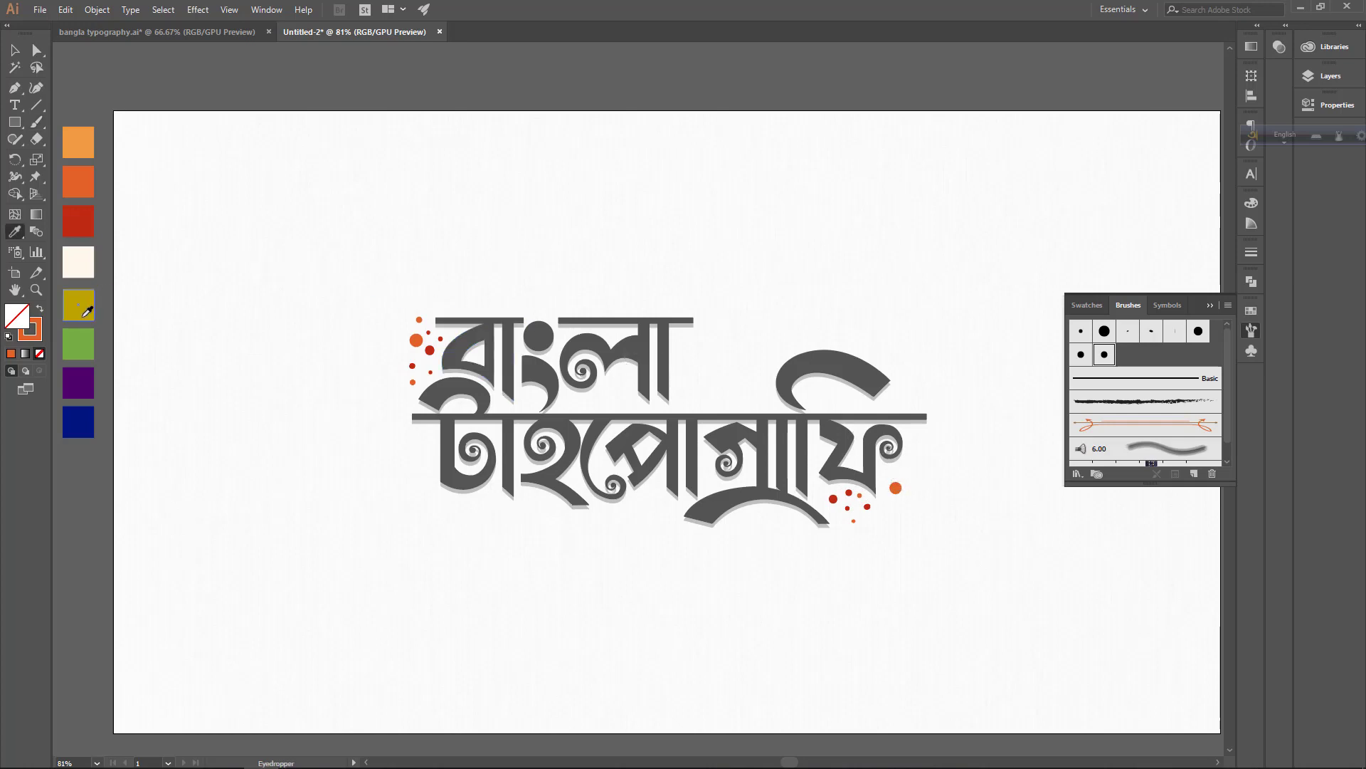
click(84, 316)
key(b)
click(406, 354)
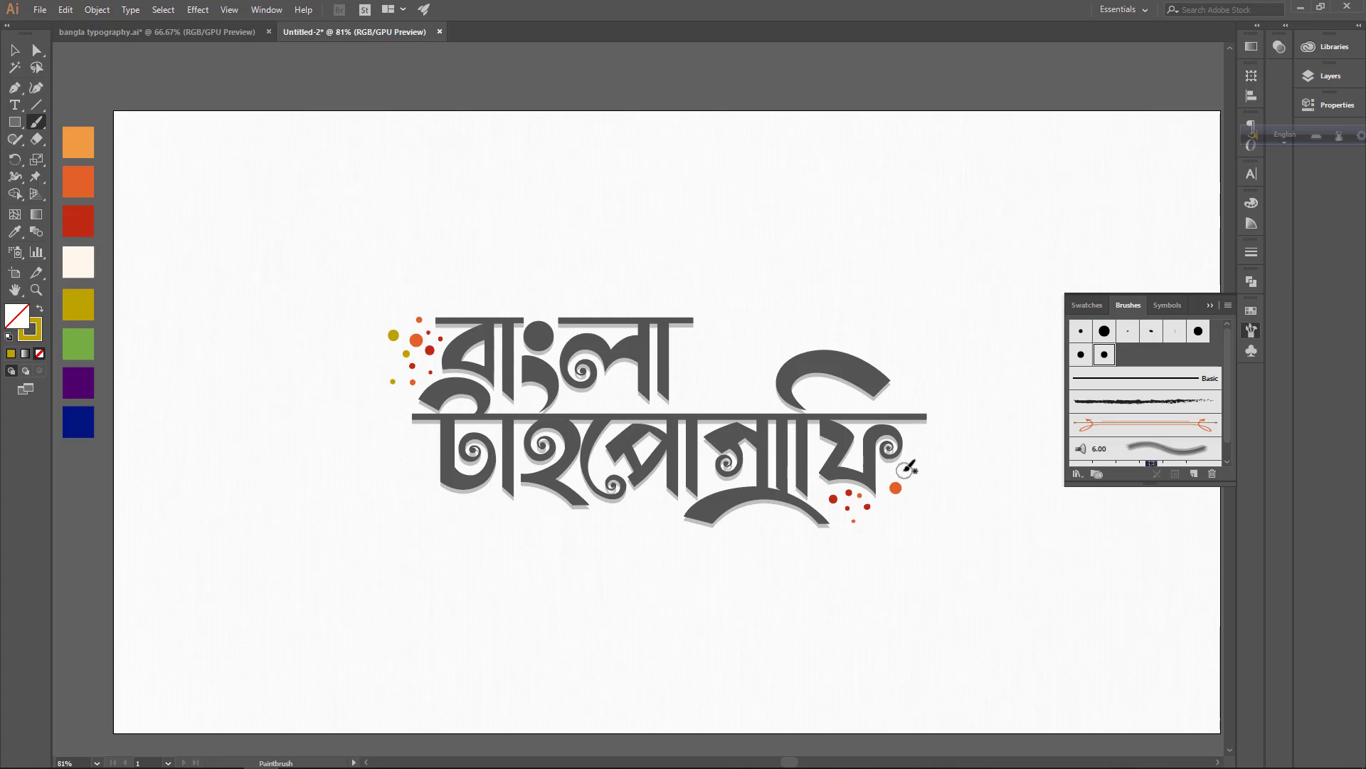
click(885, 506)
Dab green dots at the upper left, left end and lower right.
key(i)
click(79, 344)
key(b)
click(403, 312)
click(392, 364)
click(915, 514)
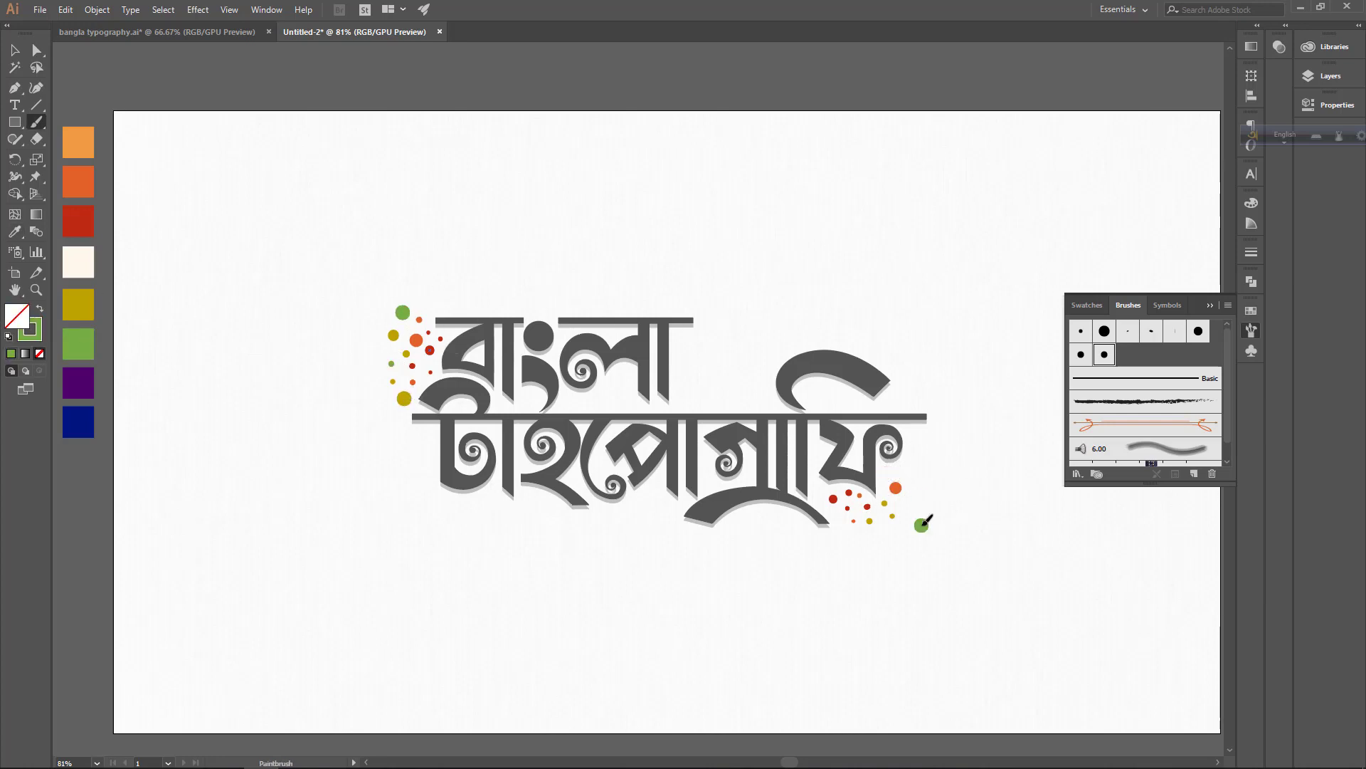
Dab purple dots around the left end and among the right-hand dots.
key(i)
click(78, 383)
key(b)
click(381, 339)
click(385, 397)
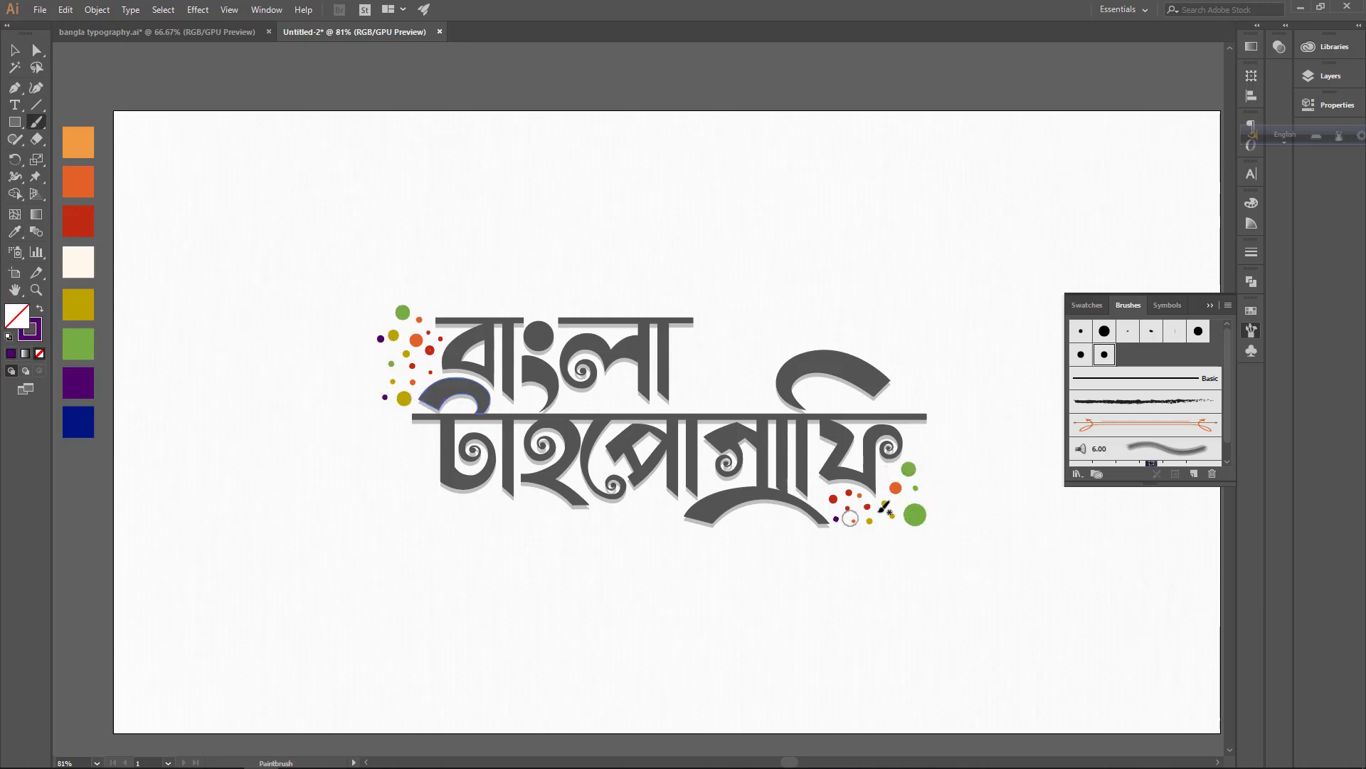
click(926, 459)
Dab several blue dots around the left end and lower right.
click(79, 422)
key(b)
click(930, 432)
click(379, 370)
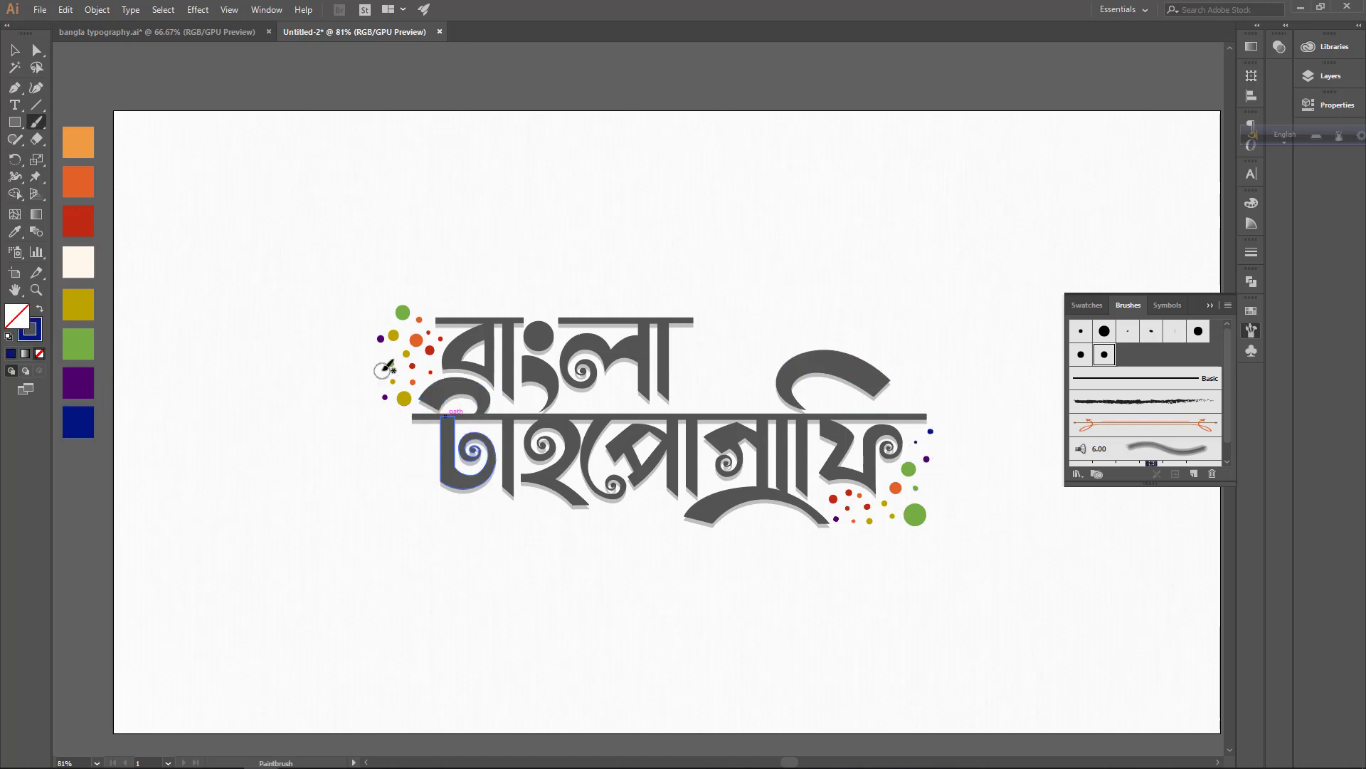
click(380, 303)
click(393, 268)
click(961, 535)
click(884, 547)
Dab more red dots at the left and lower right.
key(i)
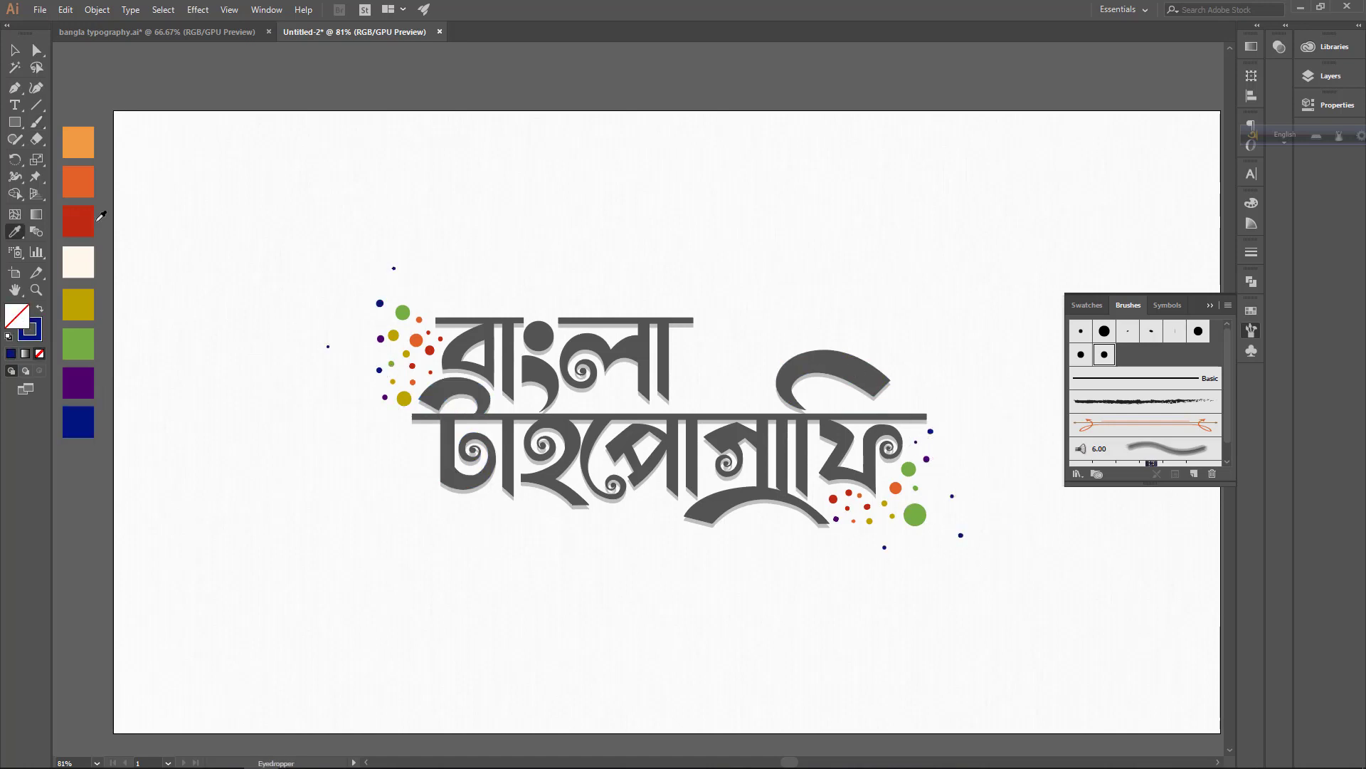
click(79, 220)
key(b)
click(356, 381)
click(914, 563)
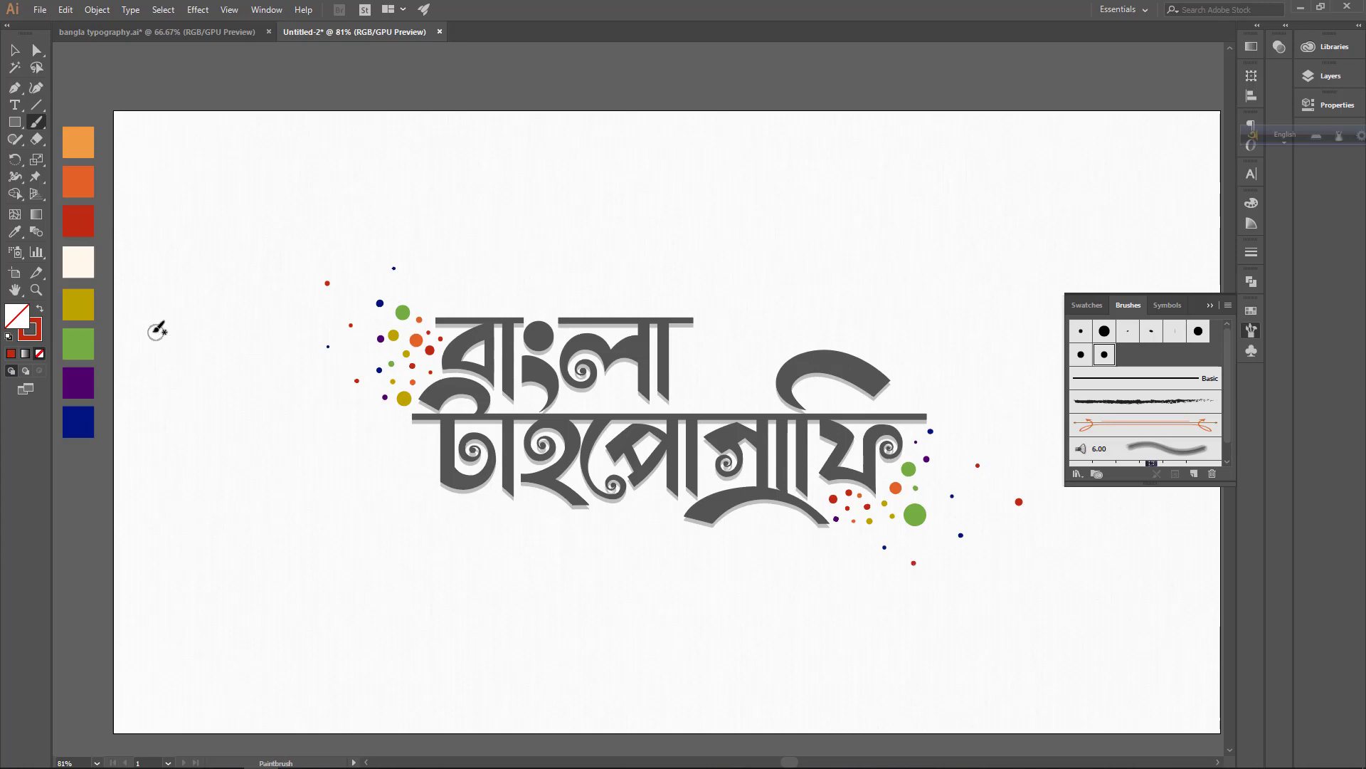
Dab light orange dots at the left and far right, then zoom in.
key(i)
click(78, 142)
key(b)
click(364, 318)
click(360, 348)
click(951, 438)
click(725, 373)
key(v)
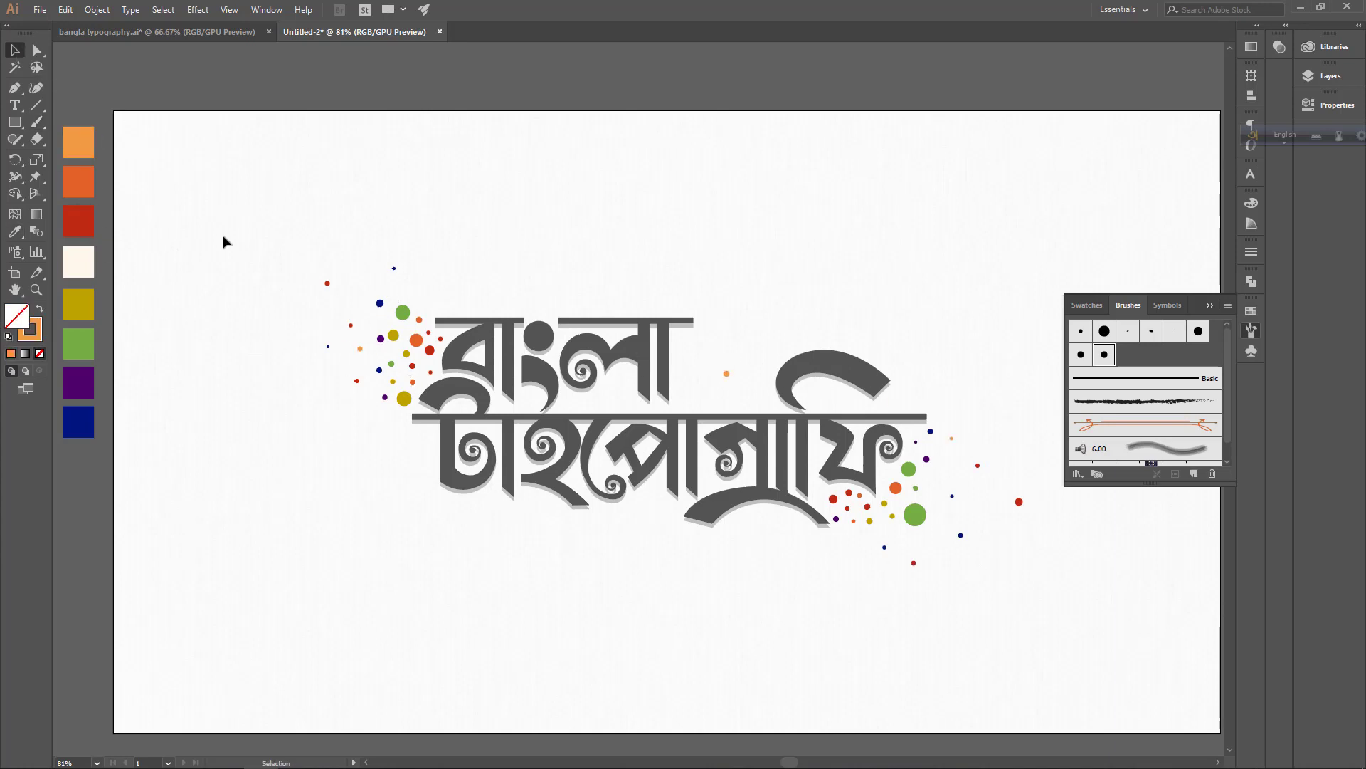
key(ctrl+1)
key(b)
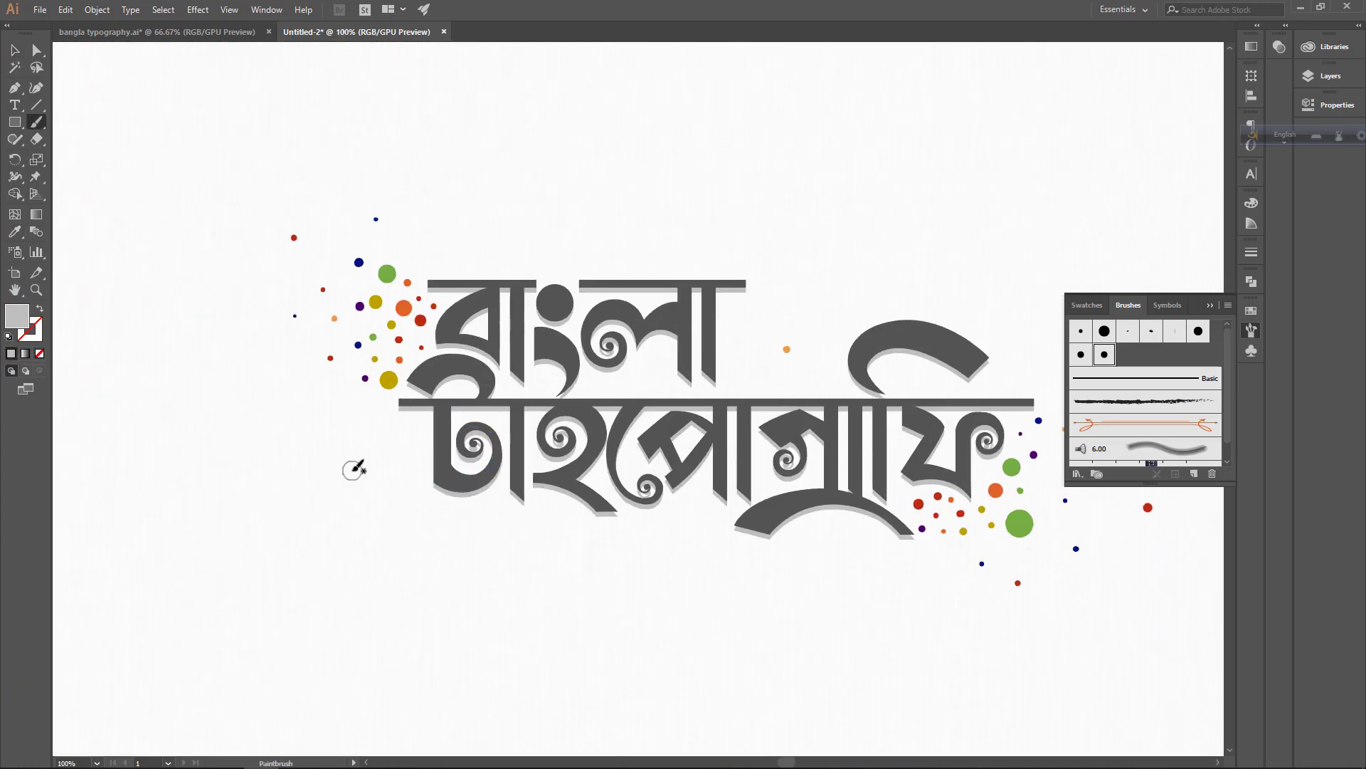
key(ctrl+plus)
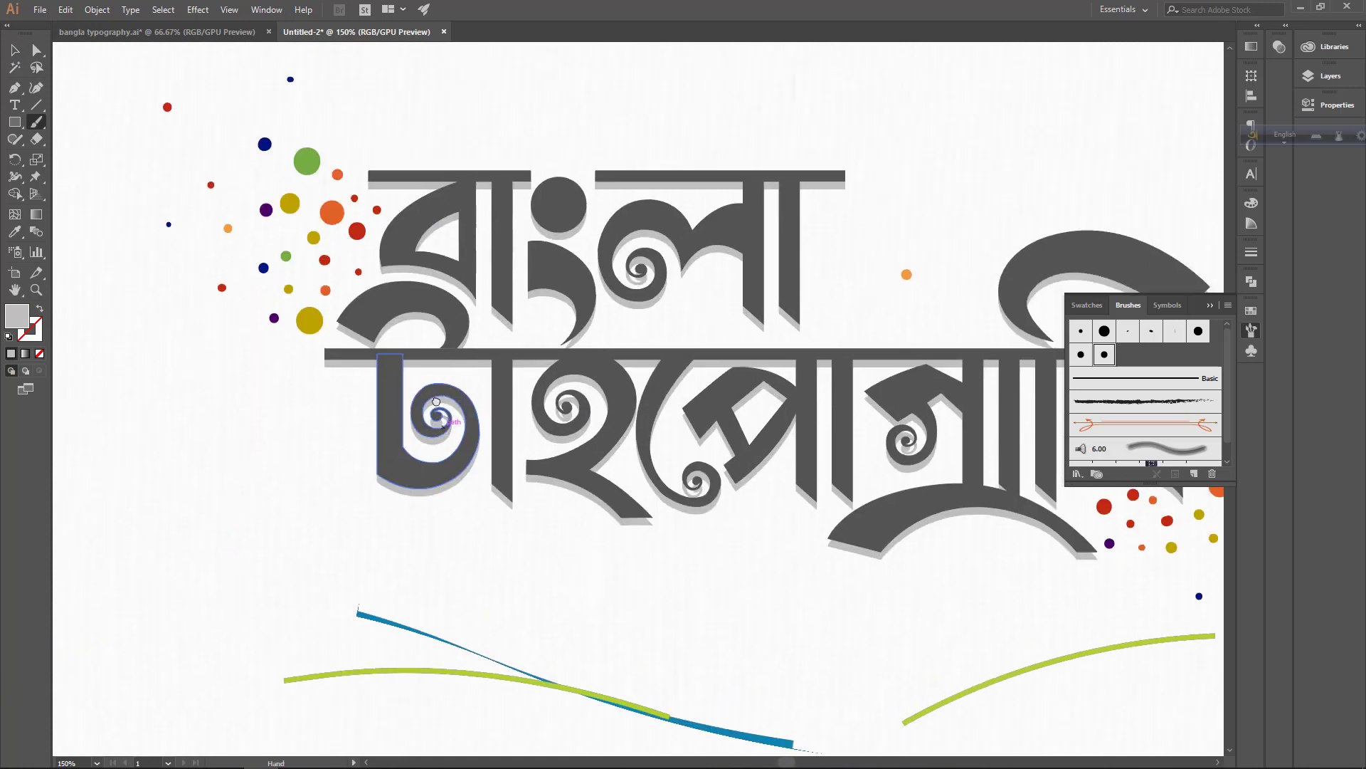
Draw a grey spiral with petal loops around it at the lower left.
mouse_move(325, 481)
mouse_down()
mouse_move(313, 454)
mouse_move(292, 473)
mouse_move(310, 510)
mouse_move(291, 490)
mouse_up()
key(ctrl+z)
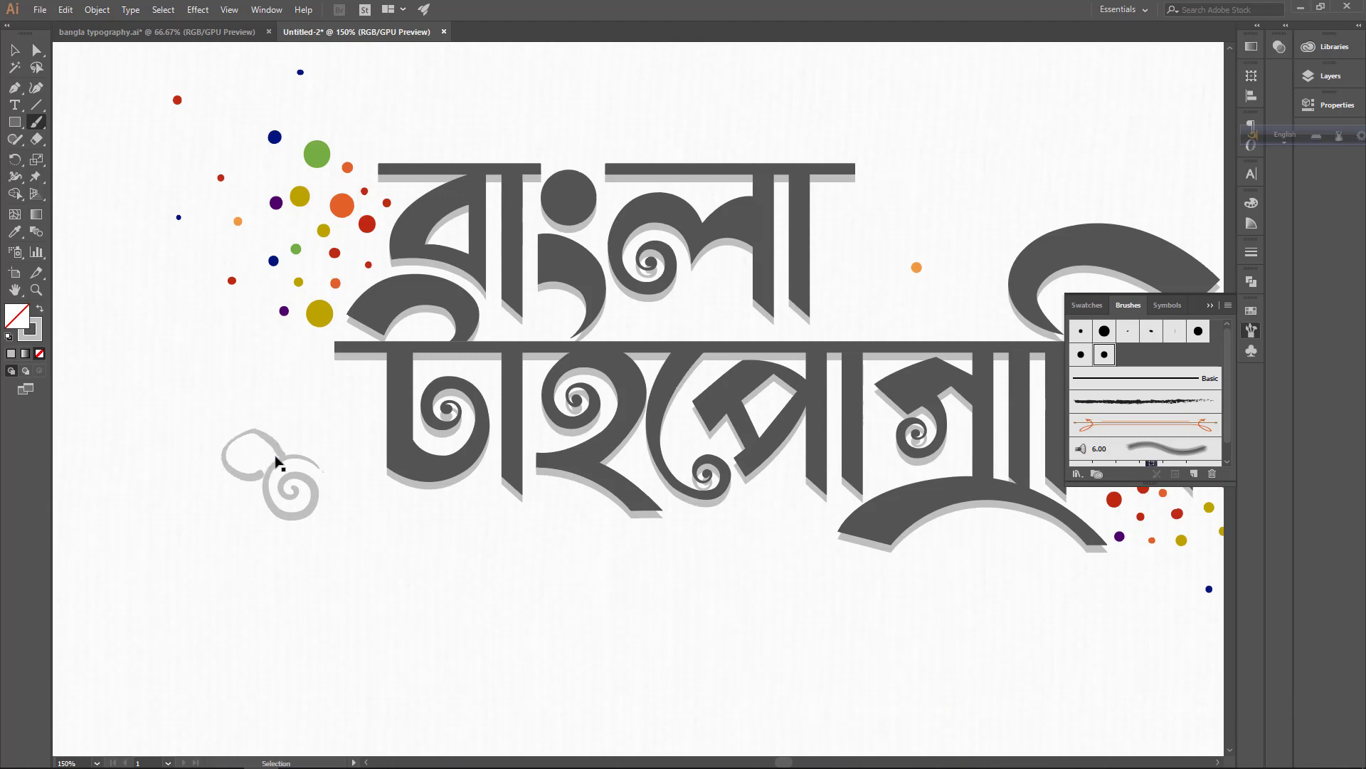
mouse_move(276, 462)
mouse_down()
mouse_move(247, 475)
mouse_move(279, 464)
mouse_move(278, 412)
mouse_move(274, 465)
mouse_up()
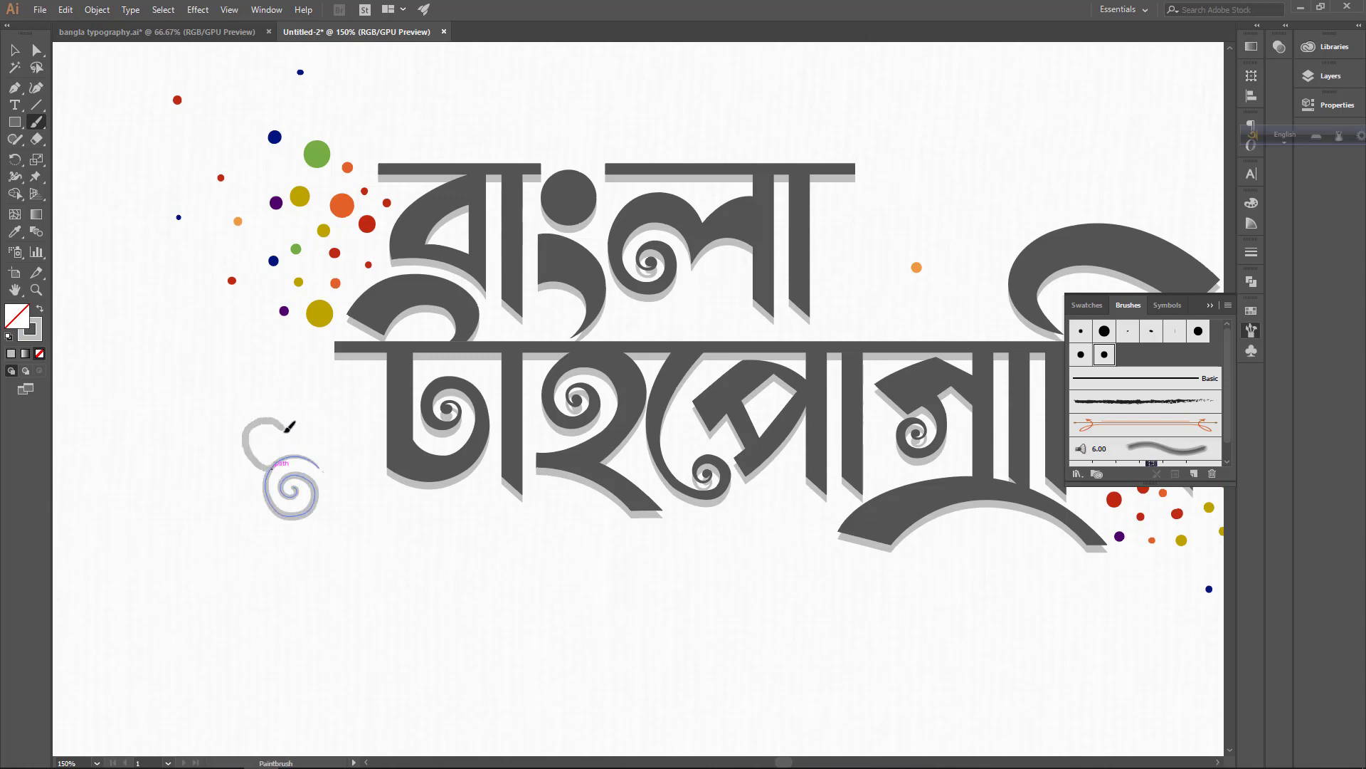
drag(286, 449, 324, 489)
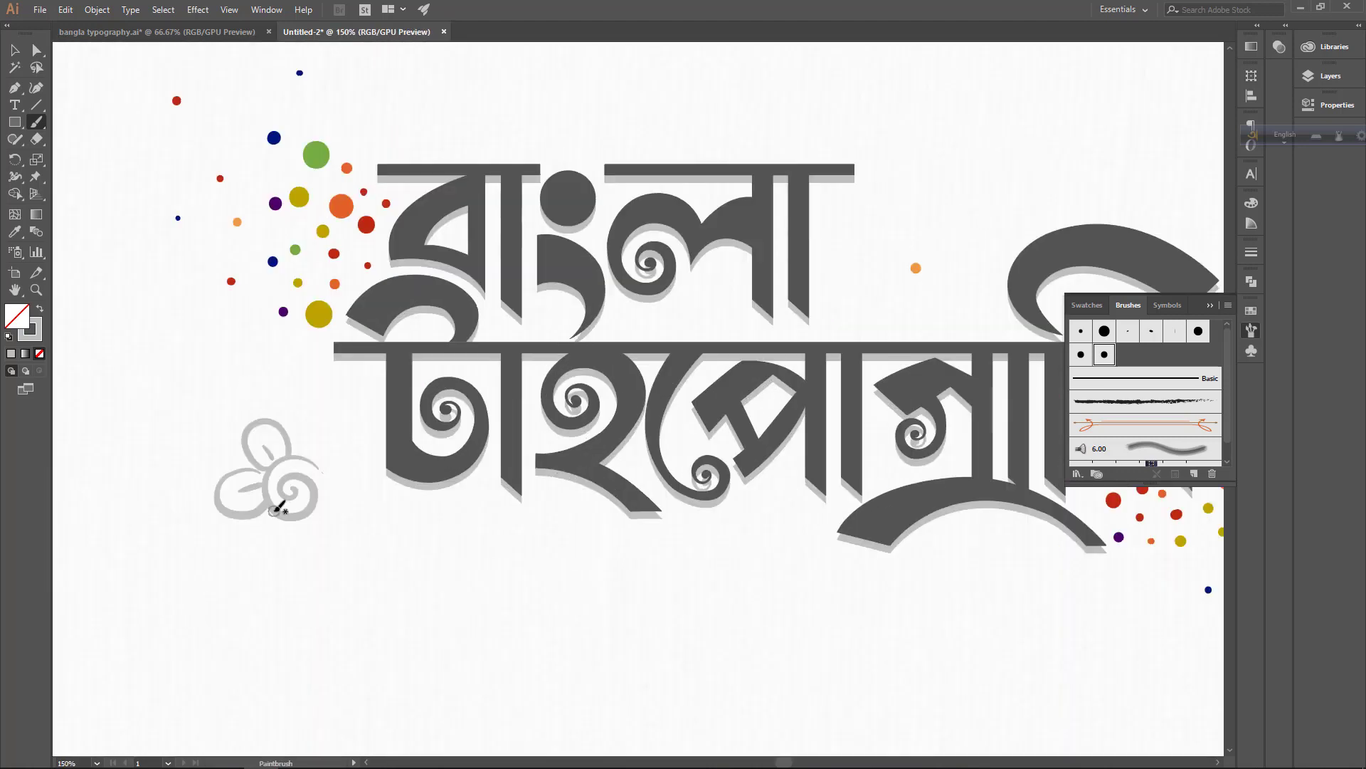
mouse_move(275, 503)
mouse_down()
mouse_move(274, 528)
mouse_move(321, 508)
mouse_up()
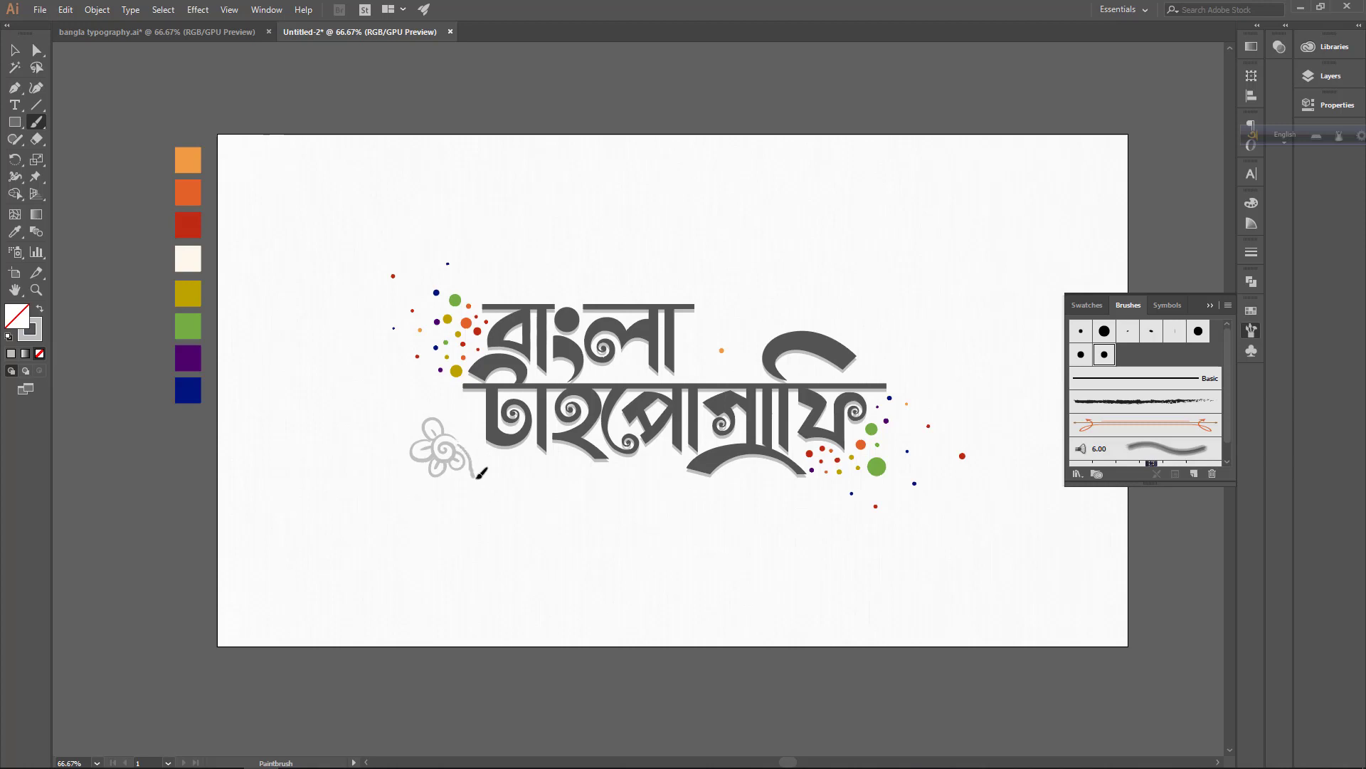
Add curling tendrils and a stem around the grey flower.
drag(477, 476, 480, 457)
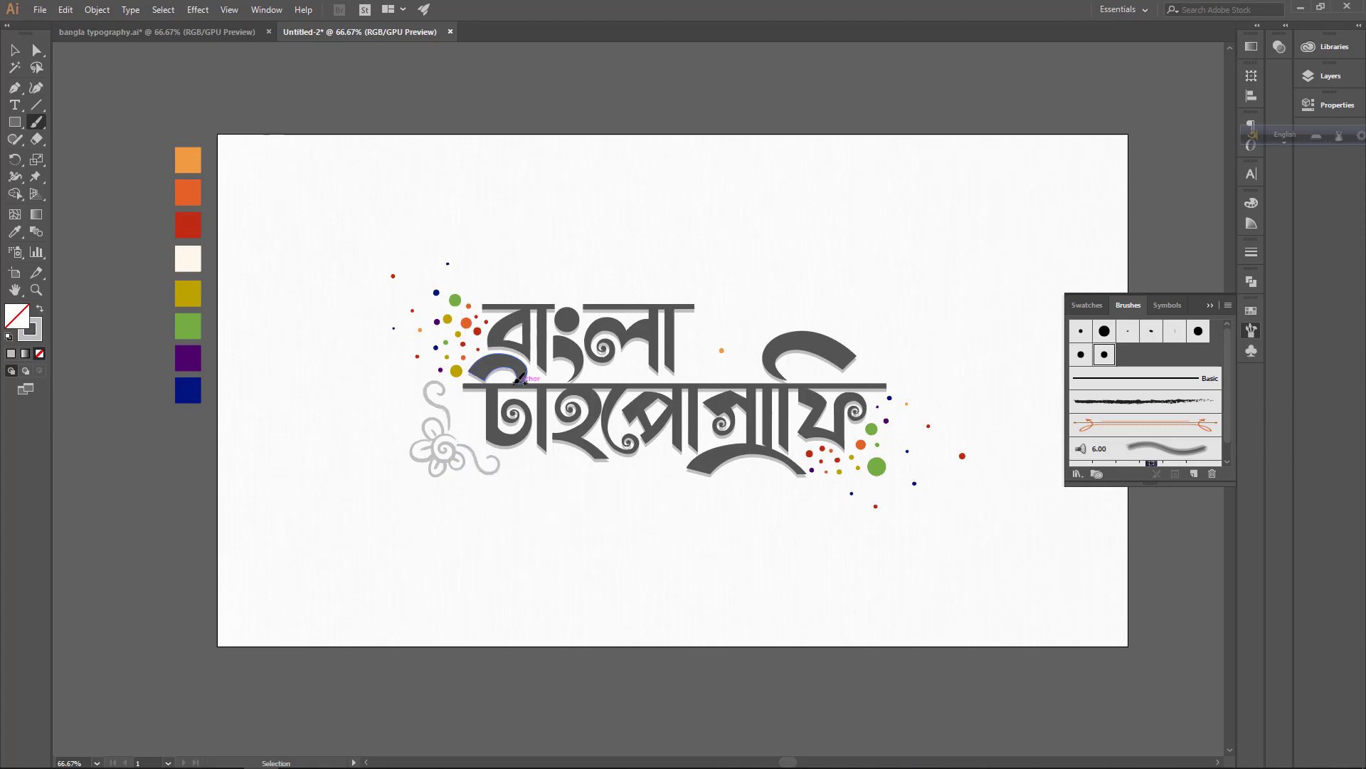
key(ctrl+plus)
key(ctrl+plus)
drag(205, 403, 197, 484)
drag(298, 546, 246, 514)
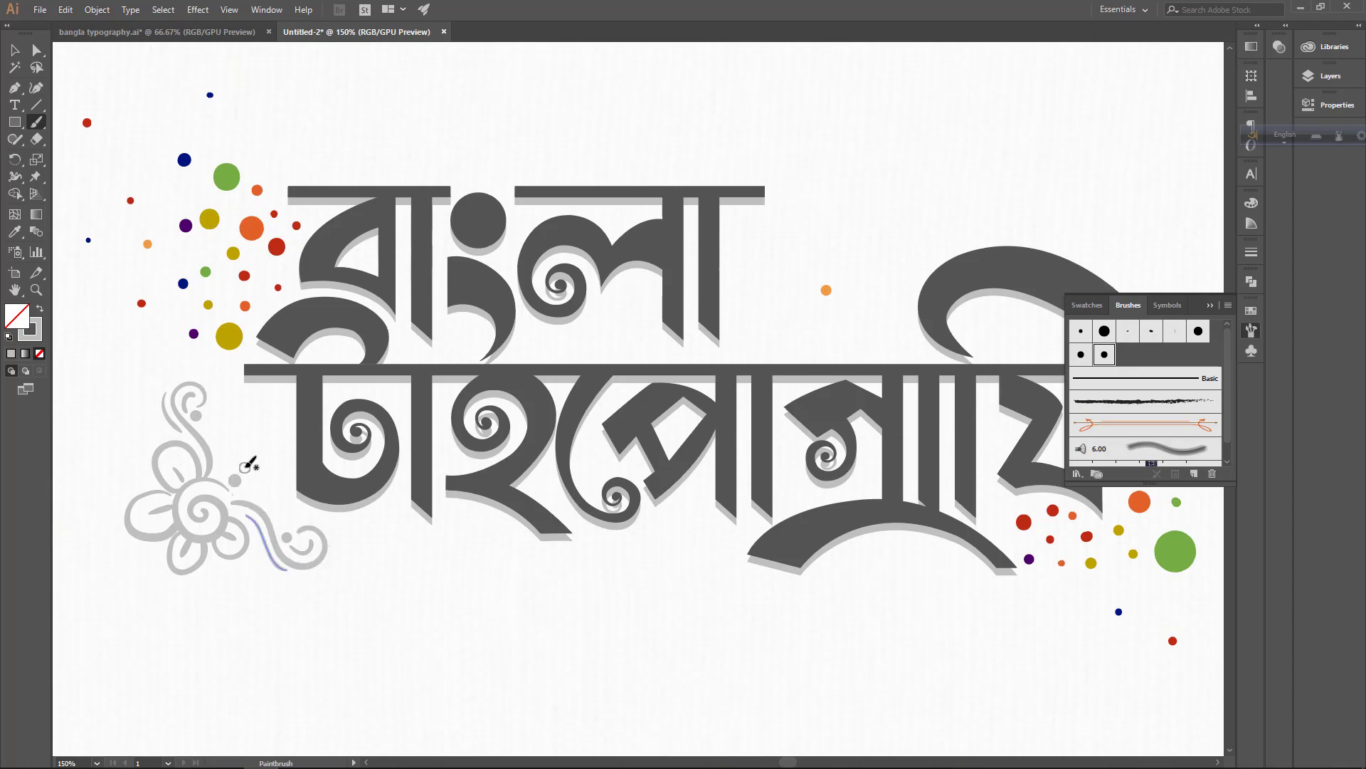
key(ctrl+minus)
key(ctrl+minus)
Draw a grey spiral above ফি's curved stroke with heart and petal loops.
key(ctrl+plus)
key(ctrl+plus)
drag(689, 436, 318, 489)
drag(802, 373, 833, 334)
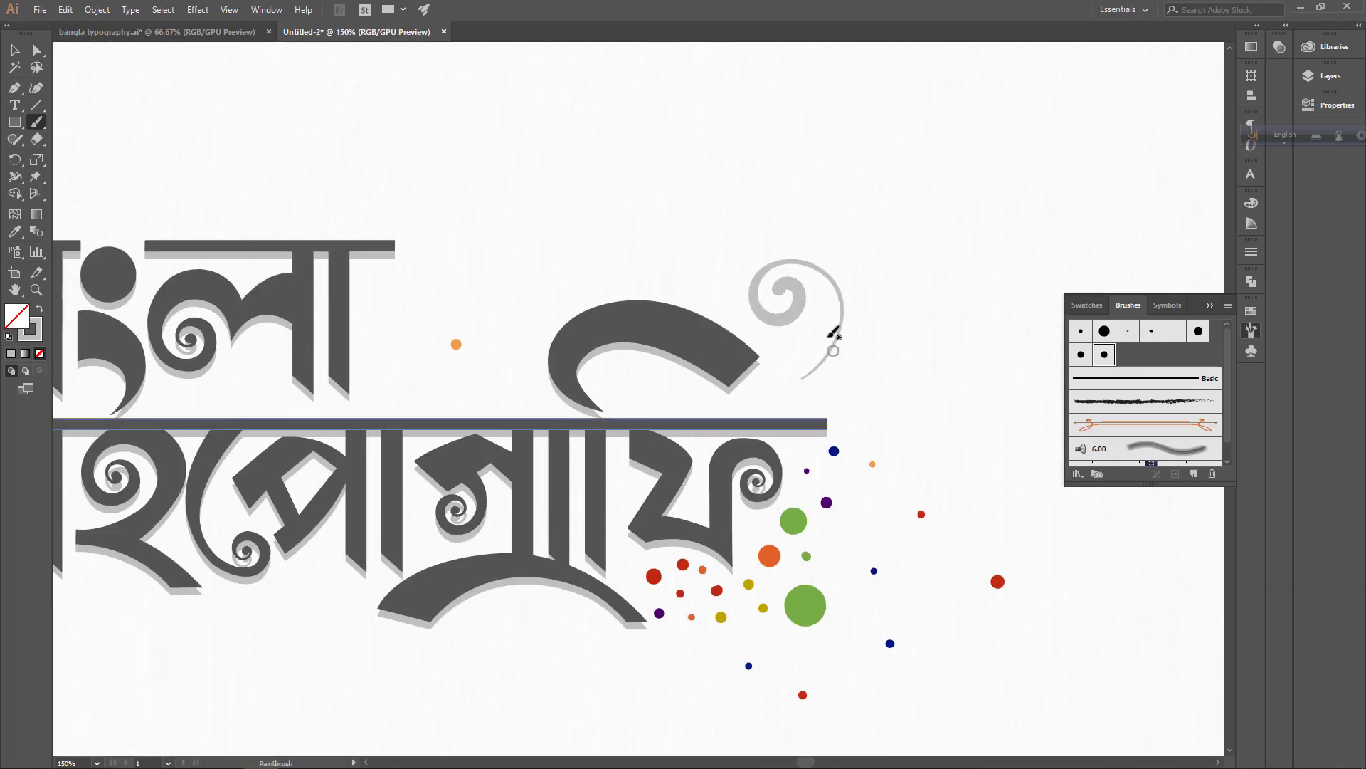
key(ctrl+z)
drag(744, 272, 810, 235)
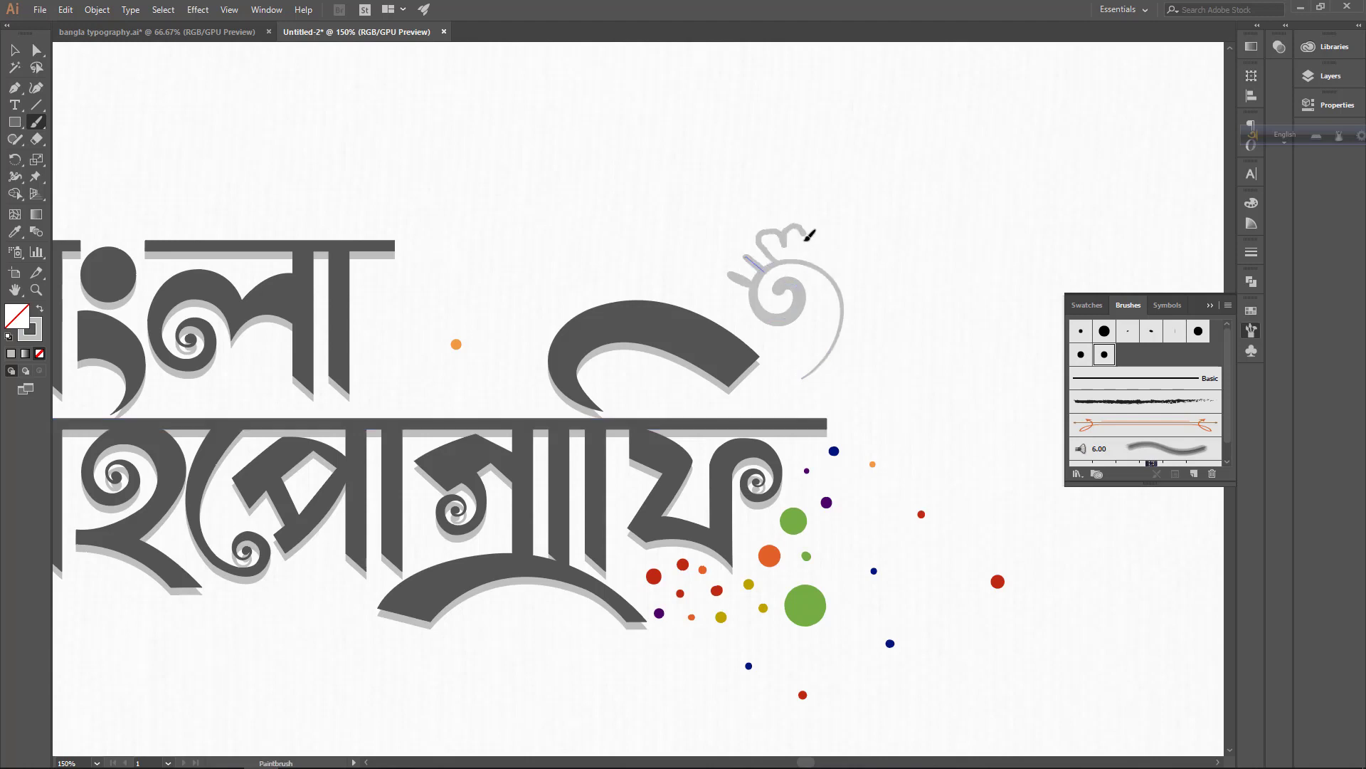
drag(840, 349, 794, 386)
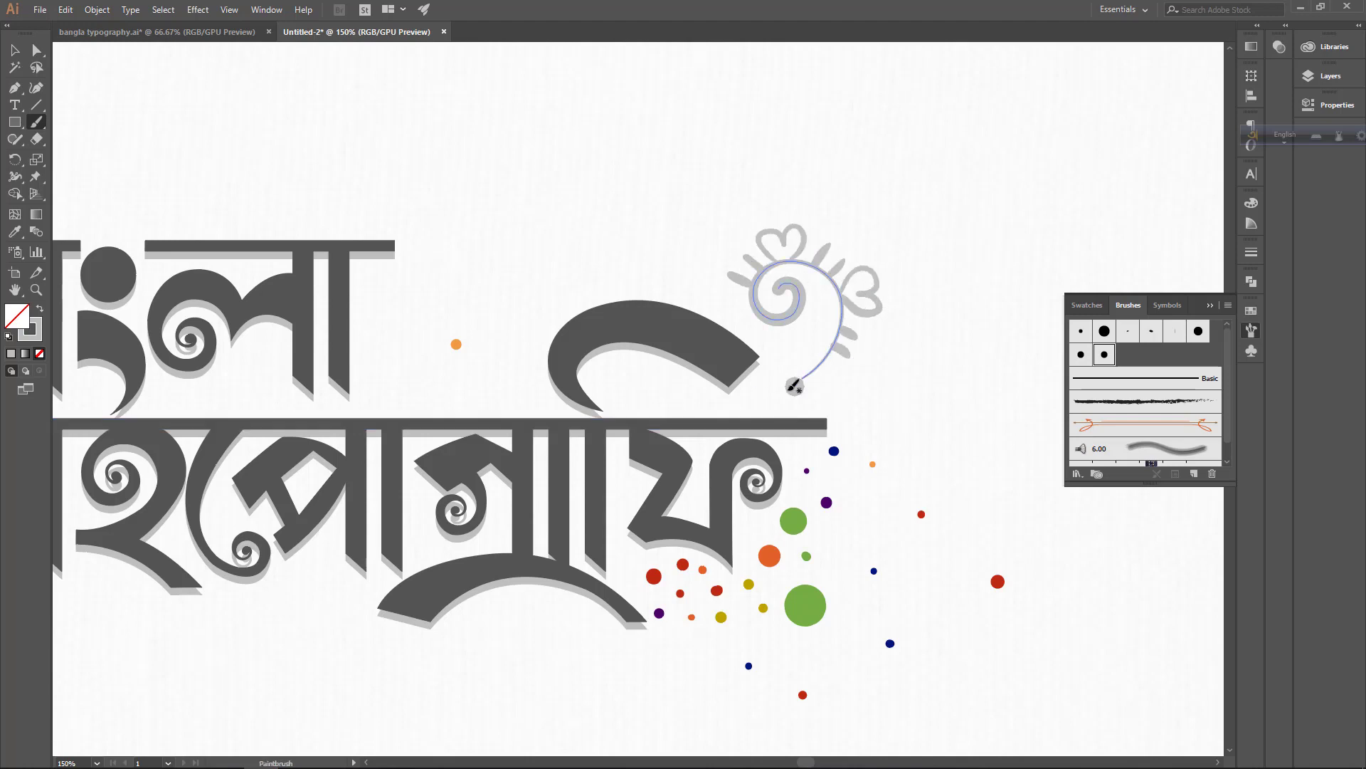
key(ctrl+minus)
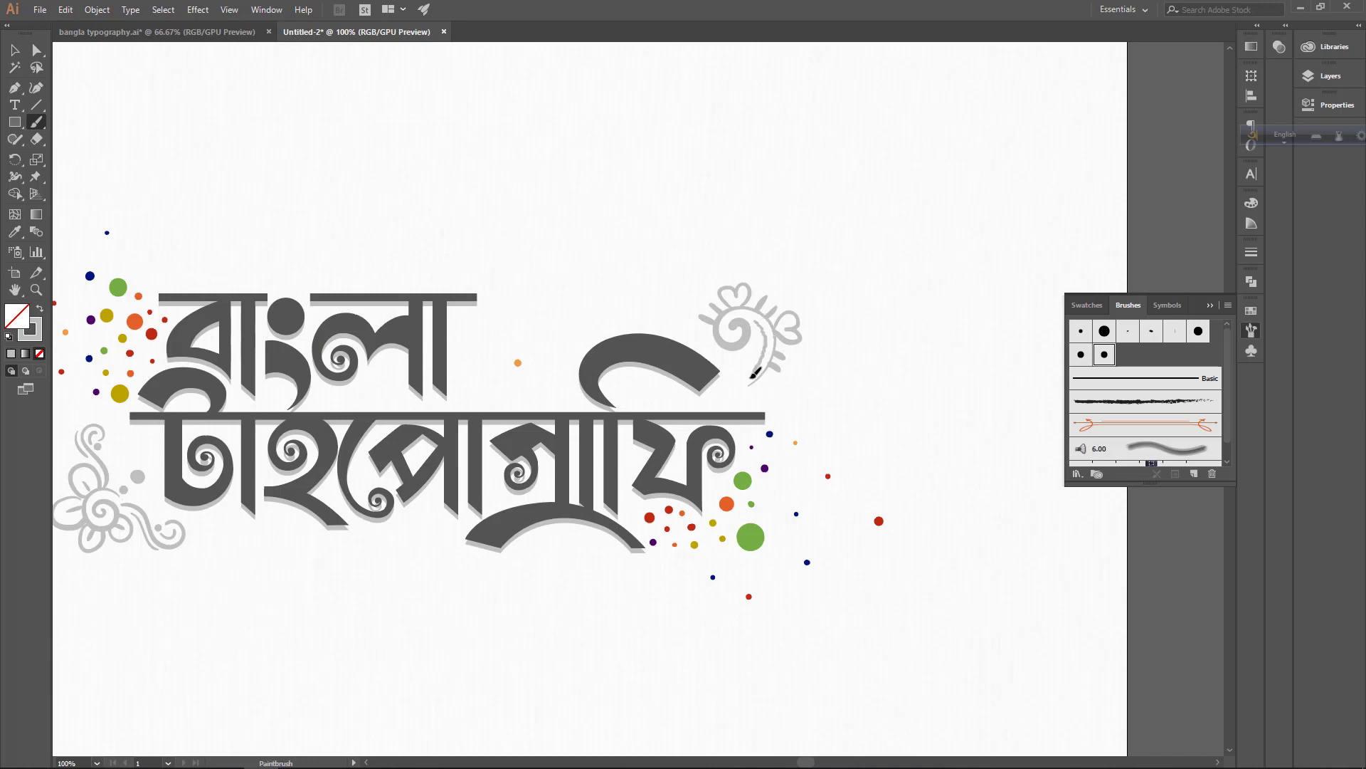
Add short curved strokes along the swirl's stem and inner curve.
scroll(758, 349, up, 2)
drag(719, 415, 736, 419)
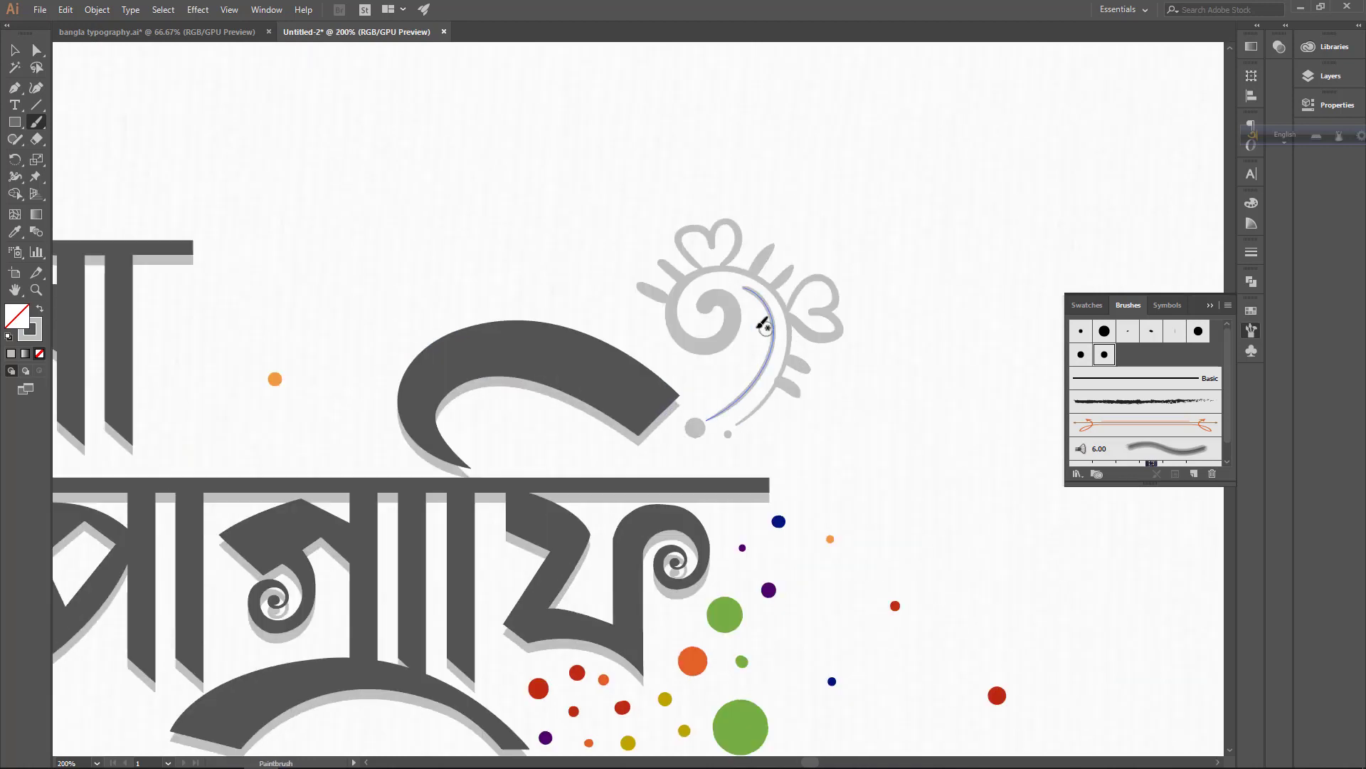
key(ctrl+0)
key(ctrl+plus)
key(ctrl+plus)
key(b)
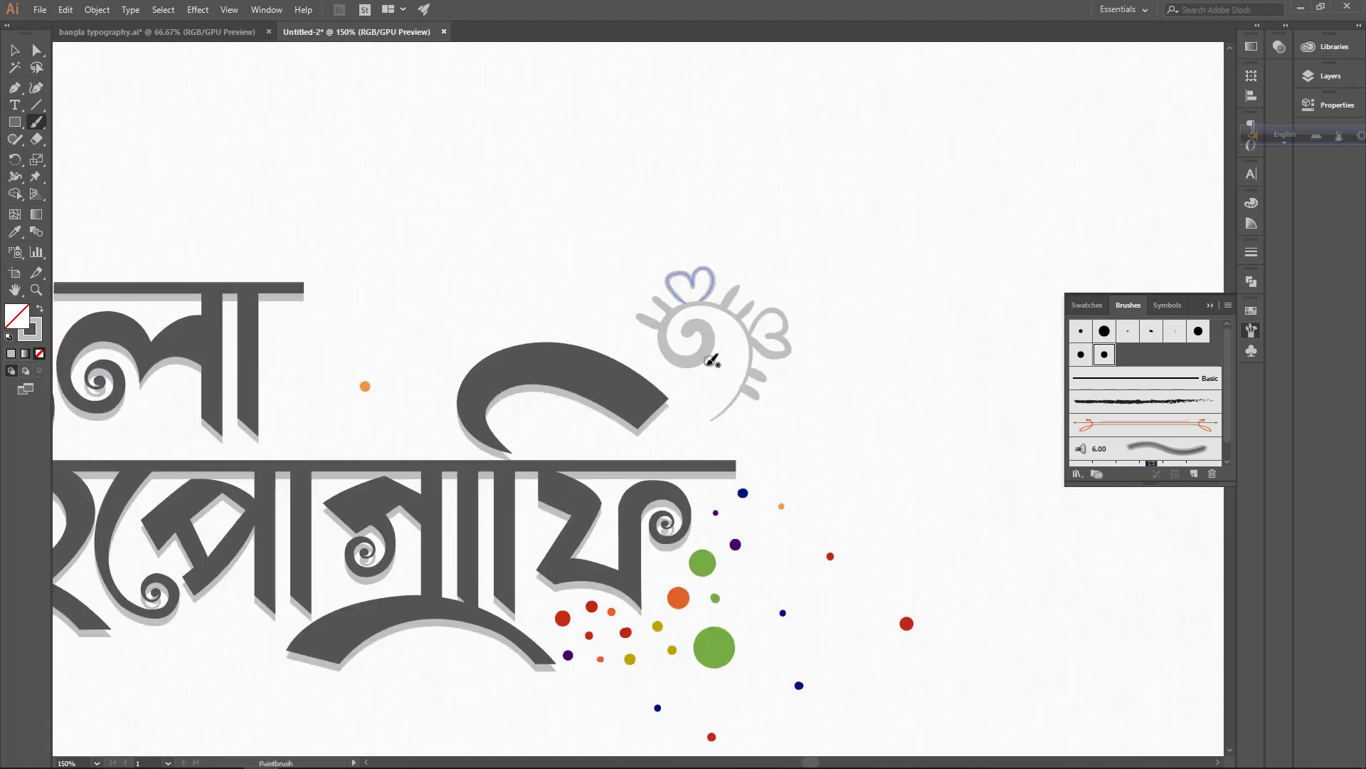
drag(713, 346, 750, 367)
key(ctrl+0)
scroll(839, 313, up, 1)
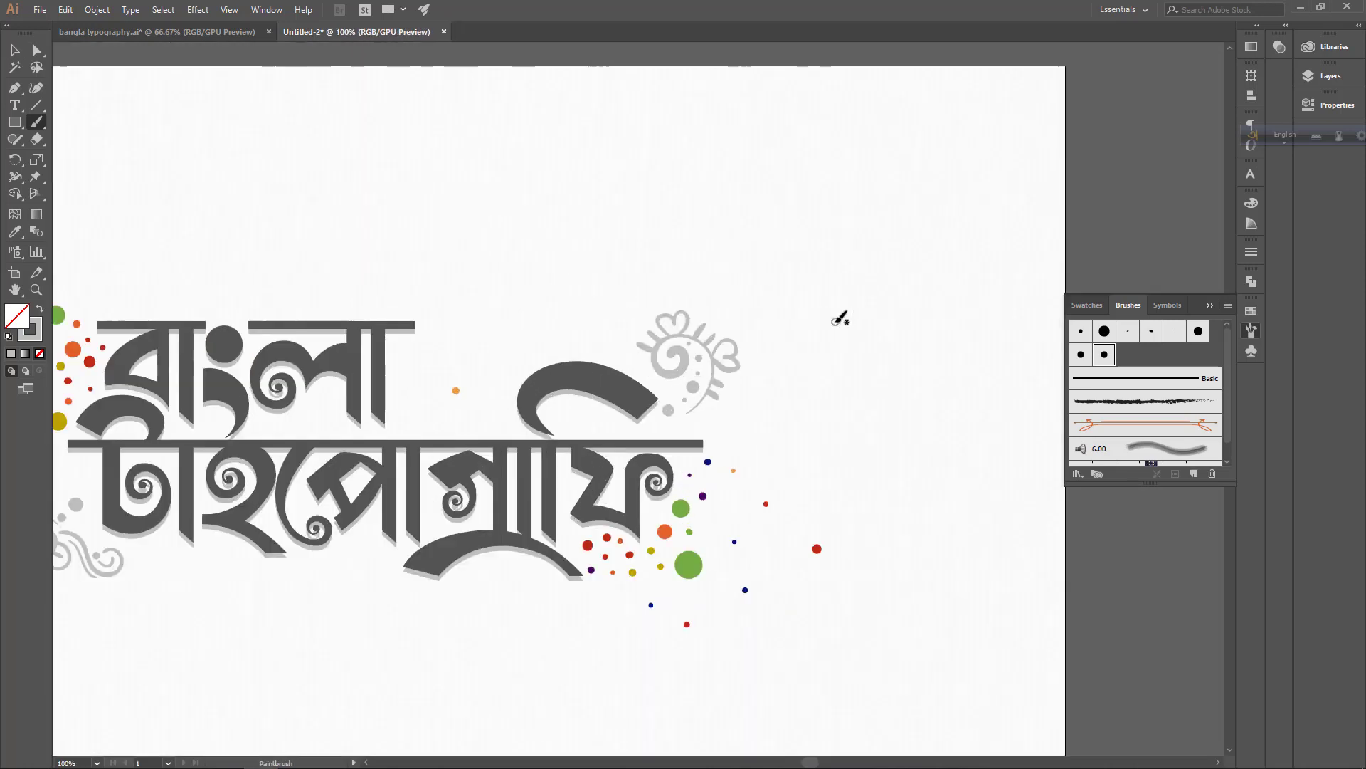
scroll(409, 375, up, 2)
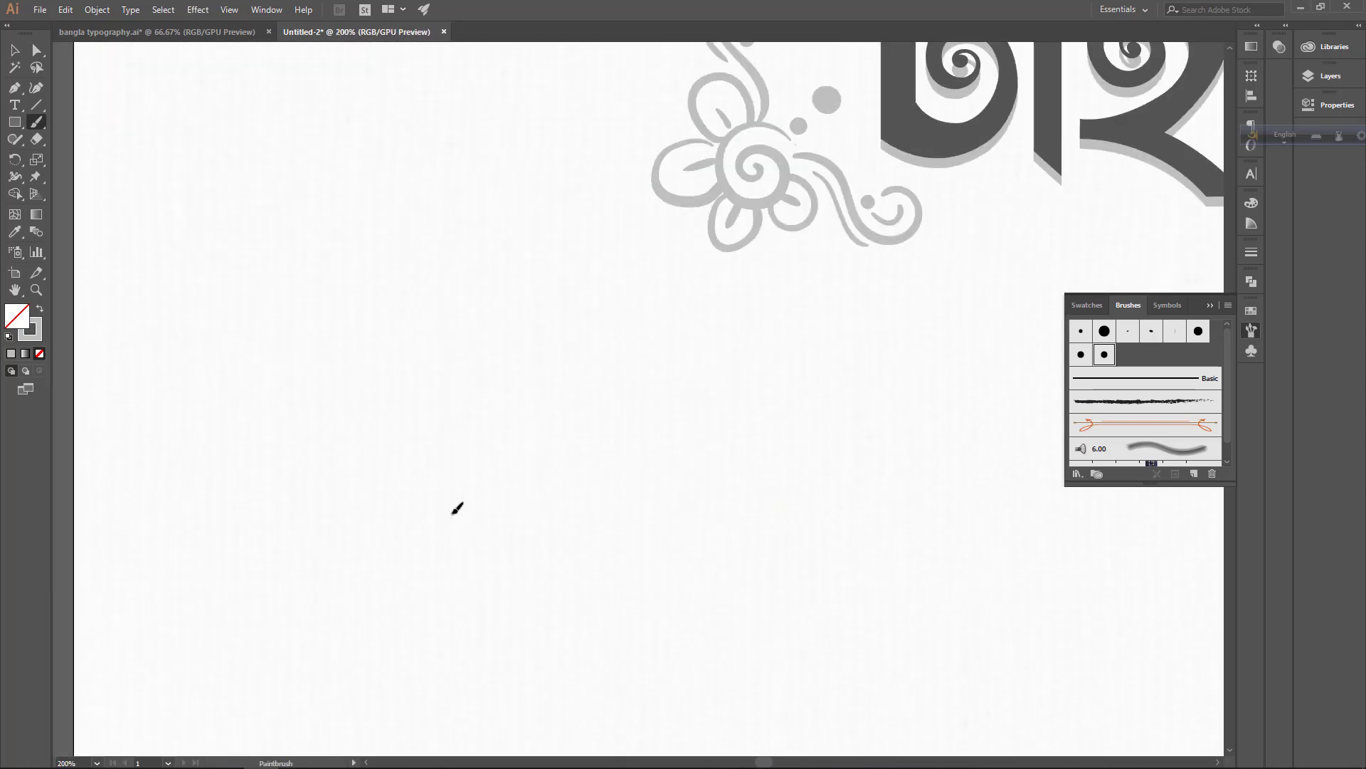
Undo the last grey loop and paint a grey petal stroke by the orange centre.
key(ctrl+z)
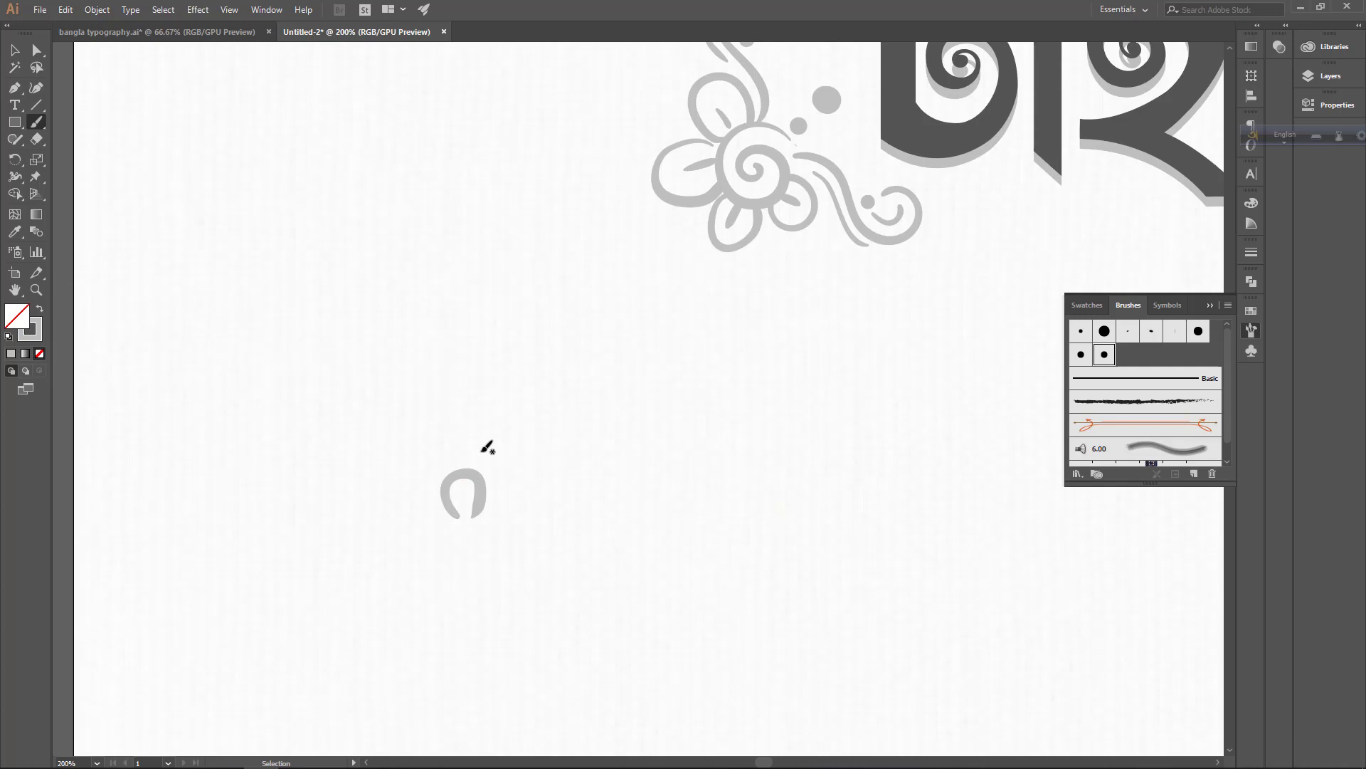
key(ctrl+minus)
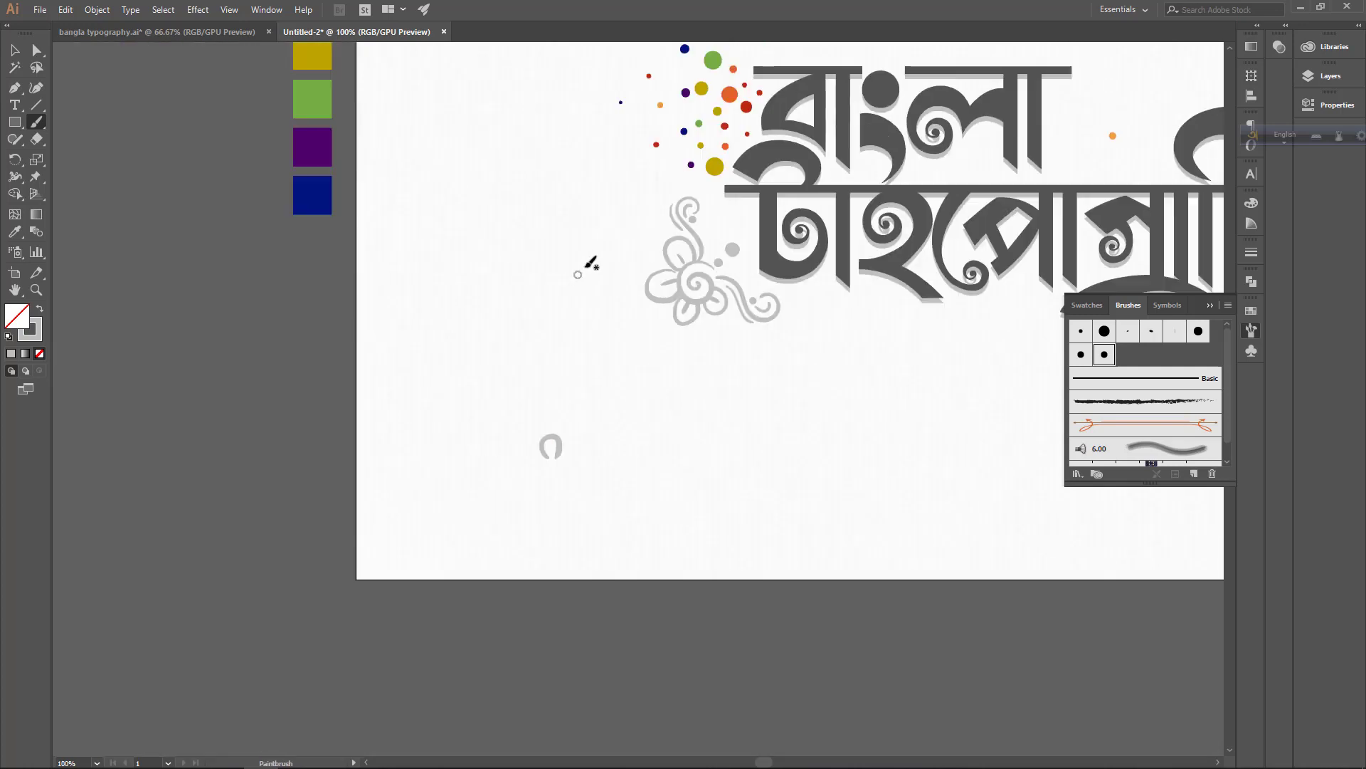
key(i)
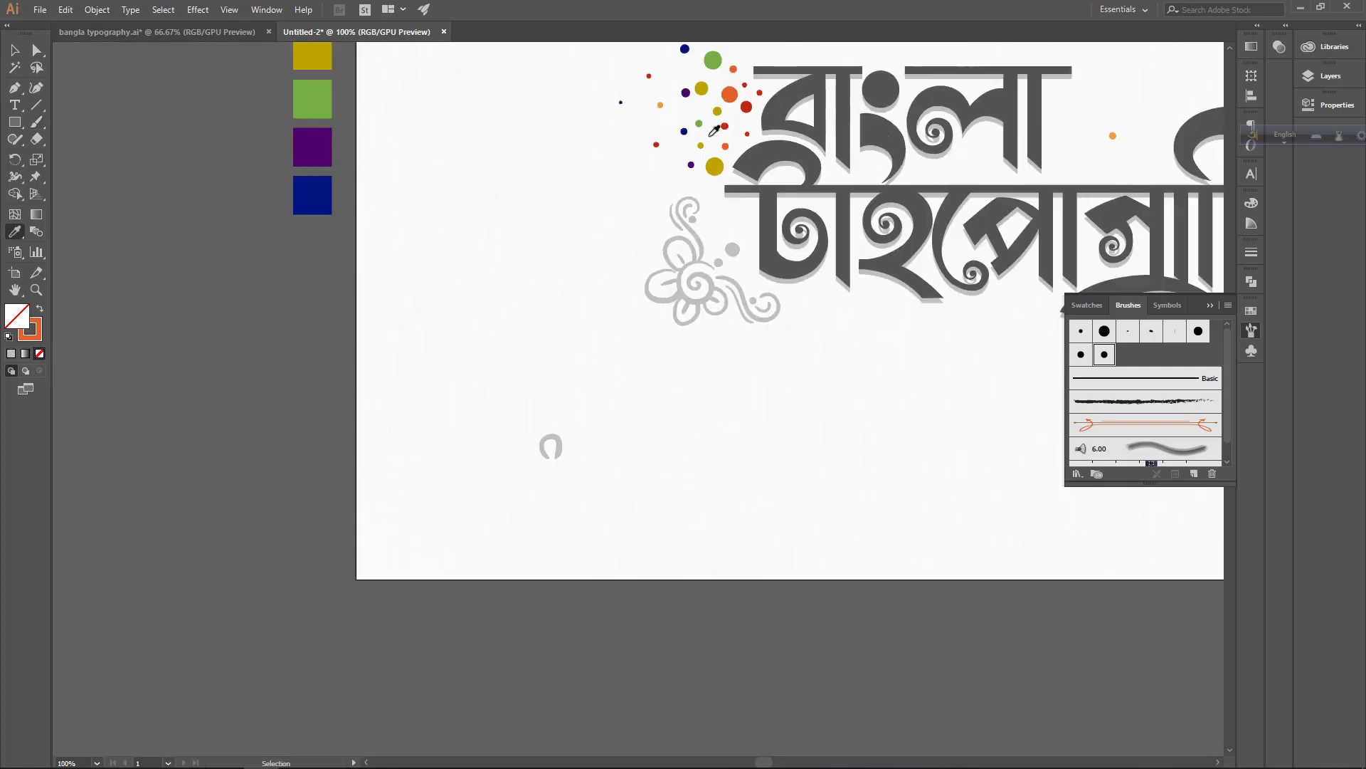
key(ctrl+plus)
key(b)
mouse_move(441, 491)
mouse_down()
mouse_move(462, 521)
mouse_move(387, 466)
mouse_up()
Arrange and rotate copied petals into four around the centre, then select the flower.
key(v)
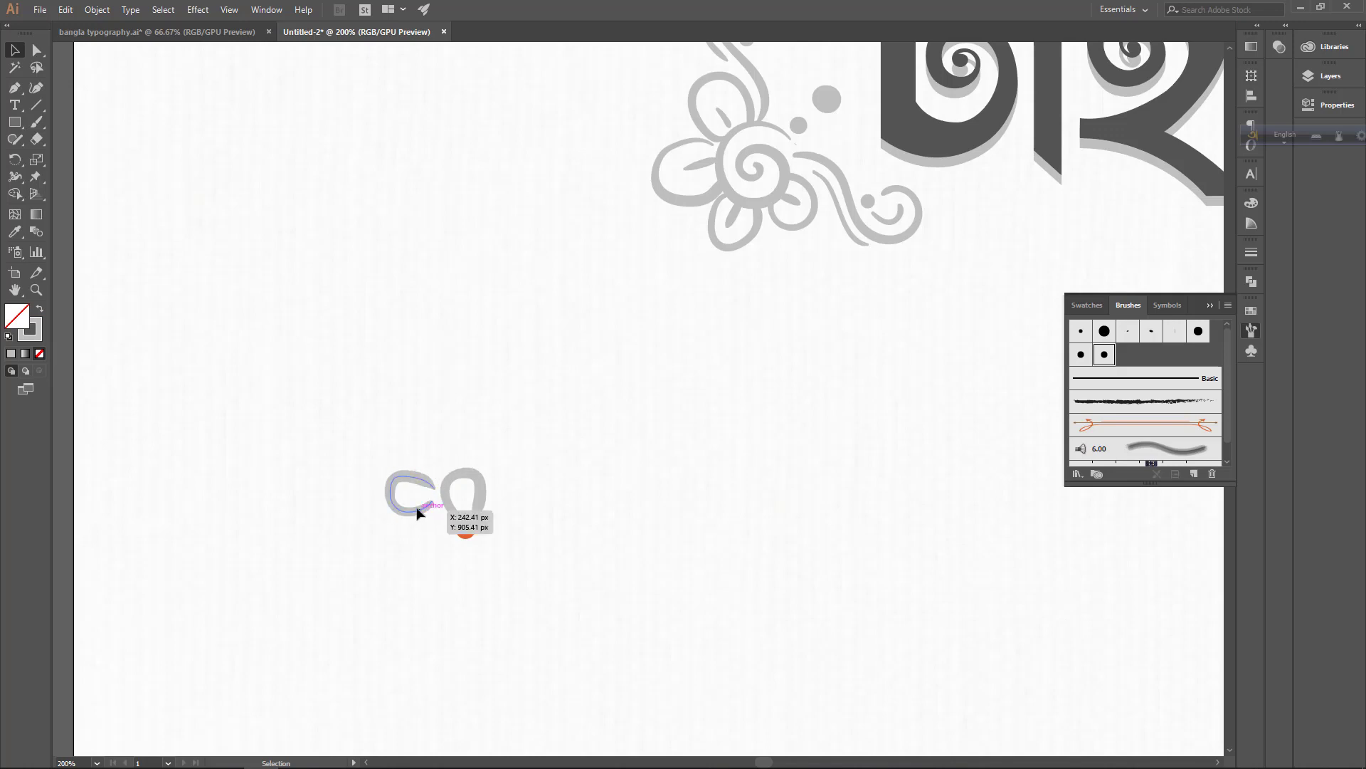
drag(418, 513, 431, 549)
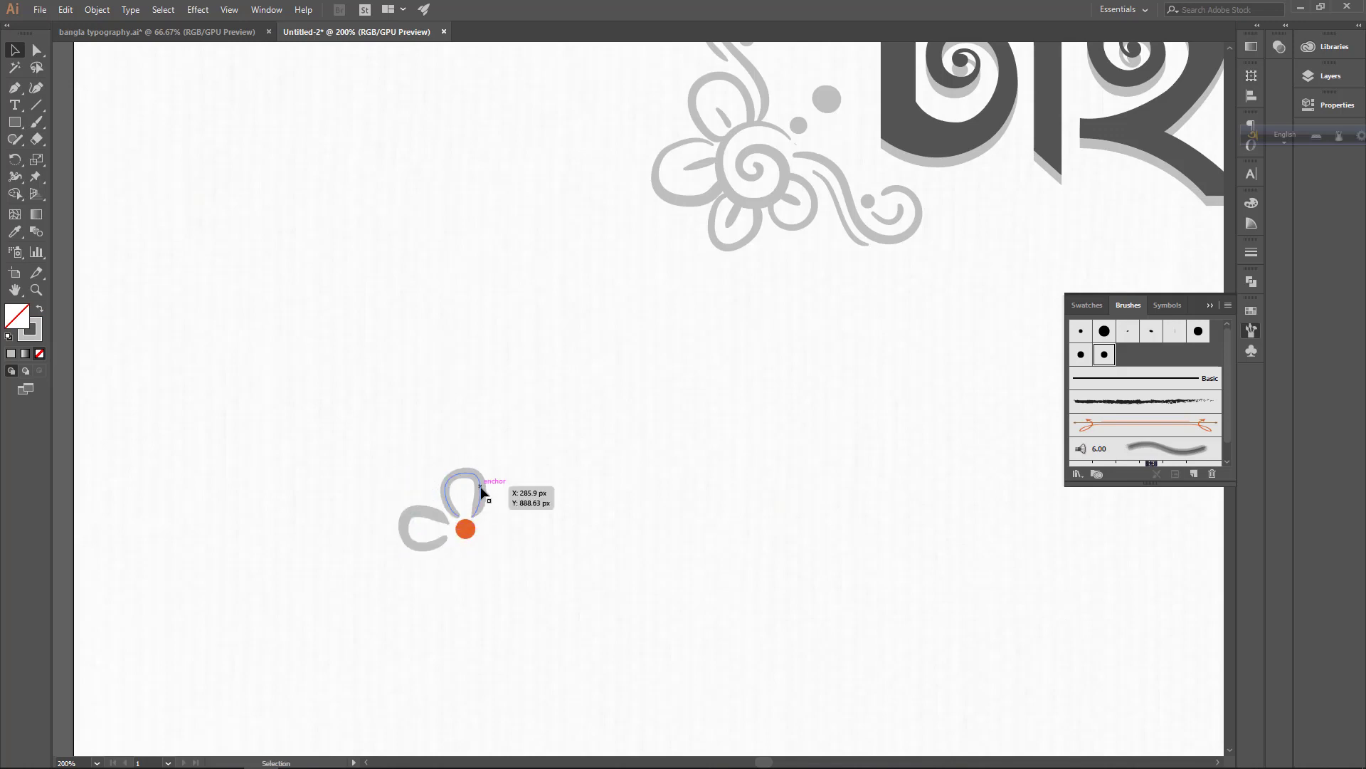
mouse_move(481, 491)
mouse_down()
mouse_move(488, 562)
mouse_move(441, 624)
mouse_move(430, 610)
mouse_move(566, 524)
mouse_move(524, 573)
mouse_move(539, 551)
mouse_move(522, 547)
mouse_up()
click(537, 575)
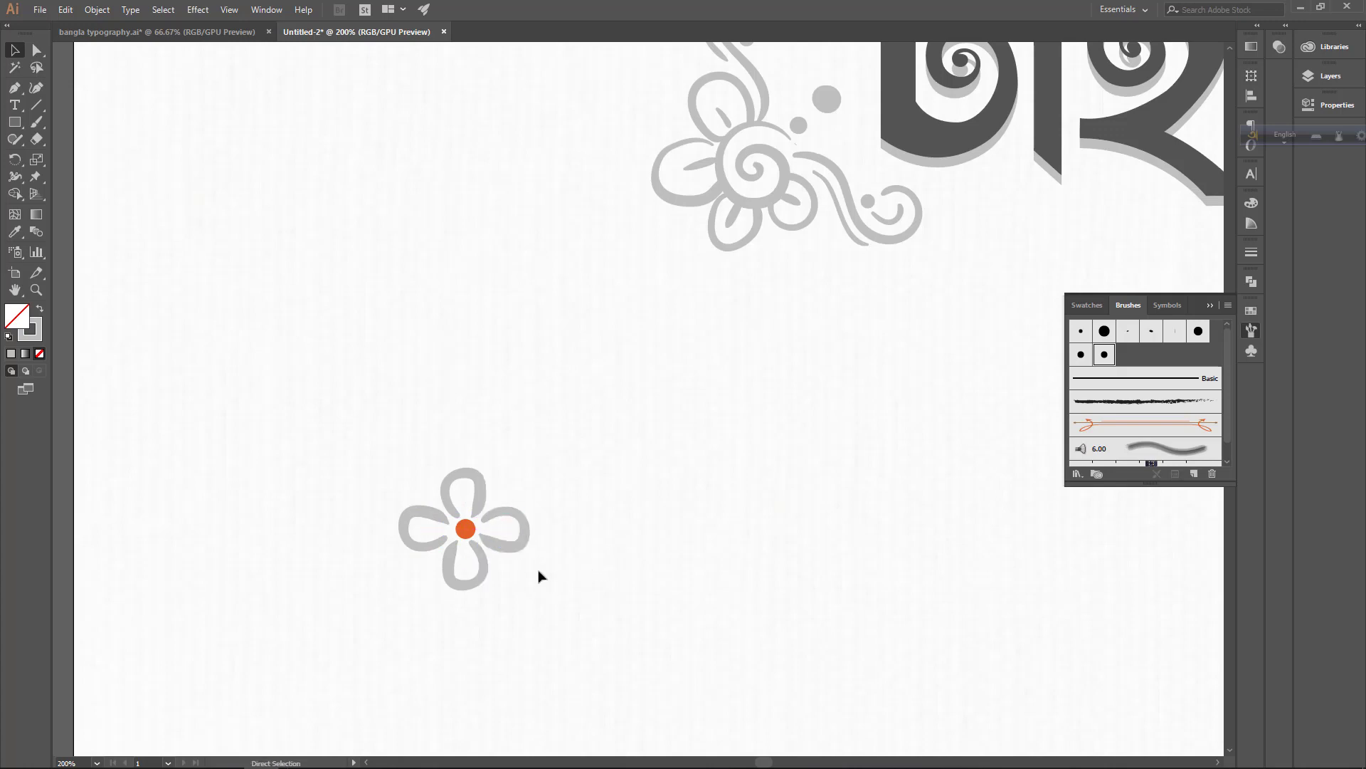
key(ctrl+minus)
drag(477, 354, 451, 394)
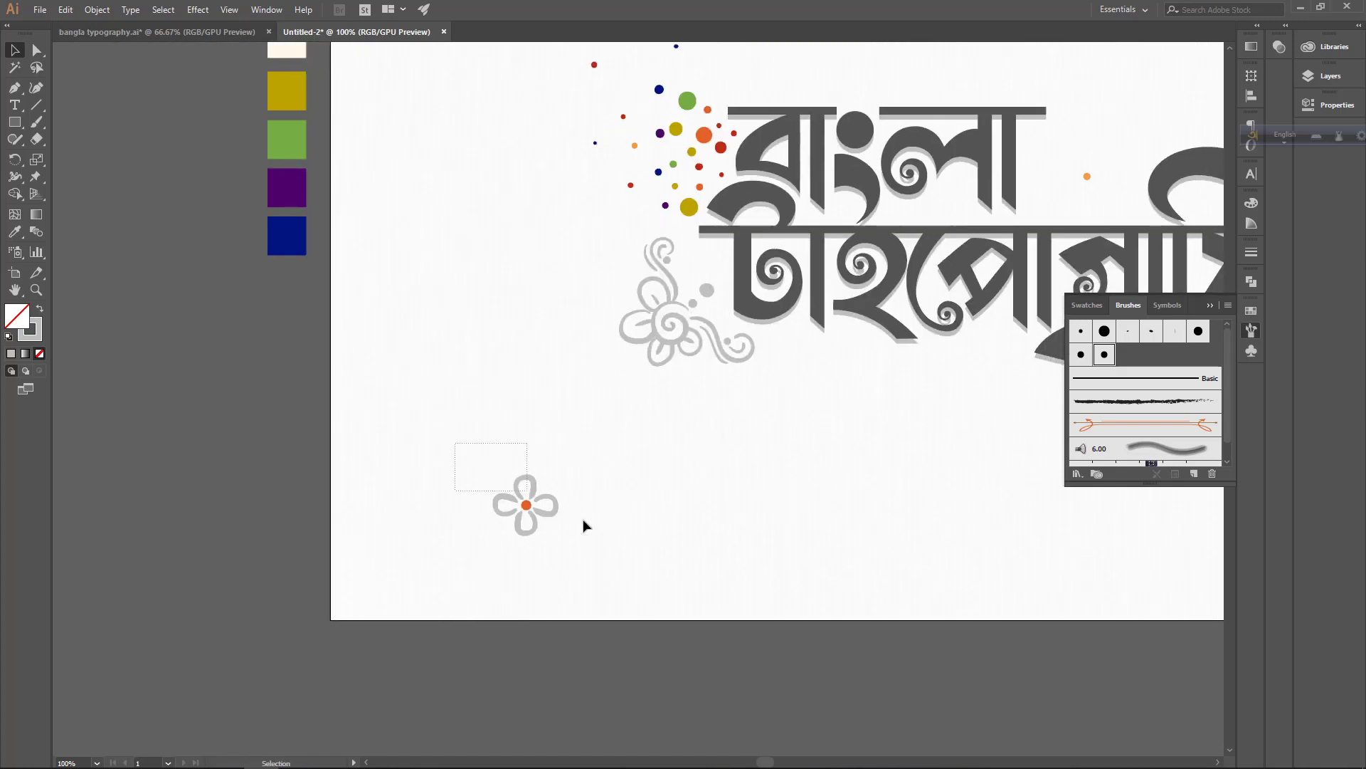
Expand the flower's appearance and move it to the artboard's lower-left corner.
drag(455, 444, 620, 555)
key(a)
click(616, 548)
key(v)
click(523, 504)
click(97, 10)
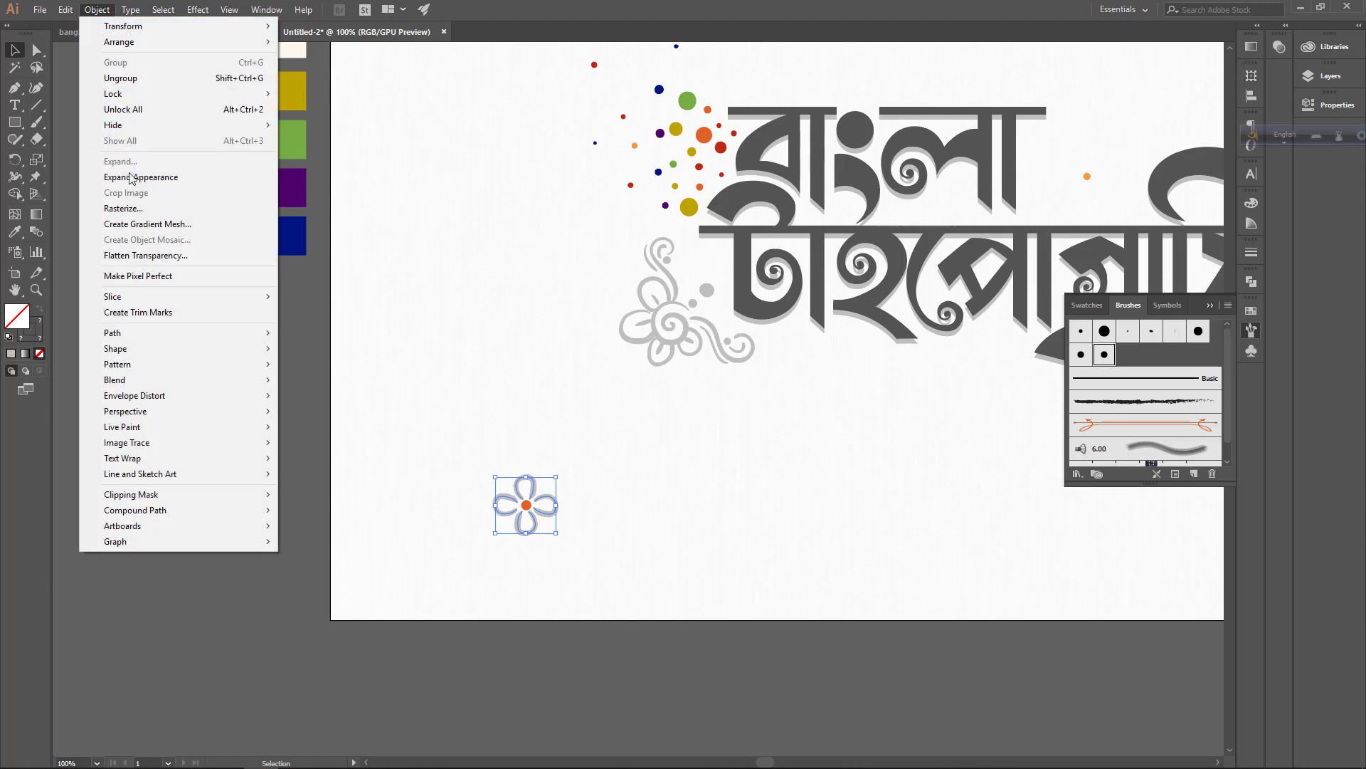
click(178, 178)
mouse_move(554, 518)
mouse_down()
mouse_move(425, 592)
mouse_move(414, 562)
mouse_move(384, 594)
mouse_move(429, 594)
mouse_up()
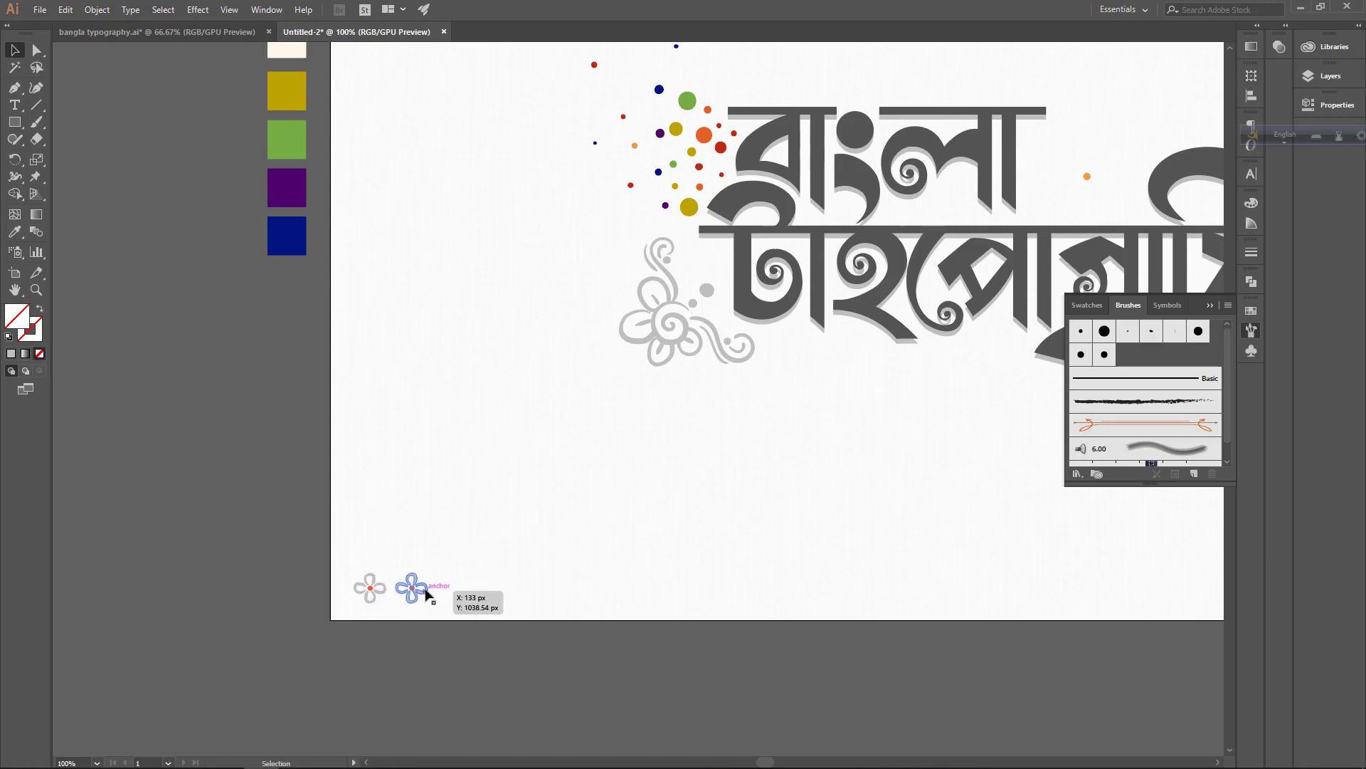
Duplicate the flower repeatedly to the right along the bottom edge.
alt+drag(427, 594, 472, 594)
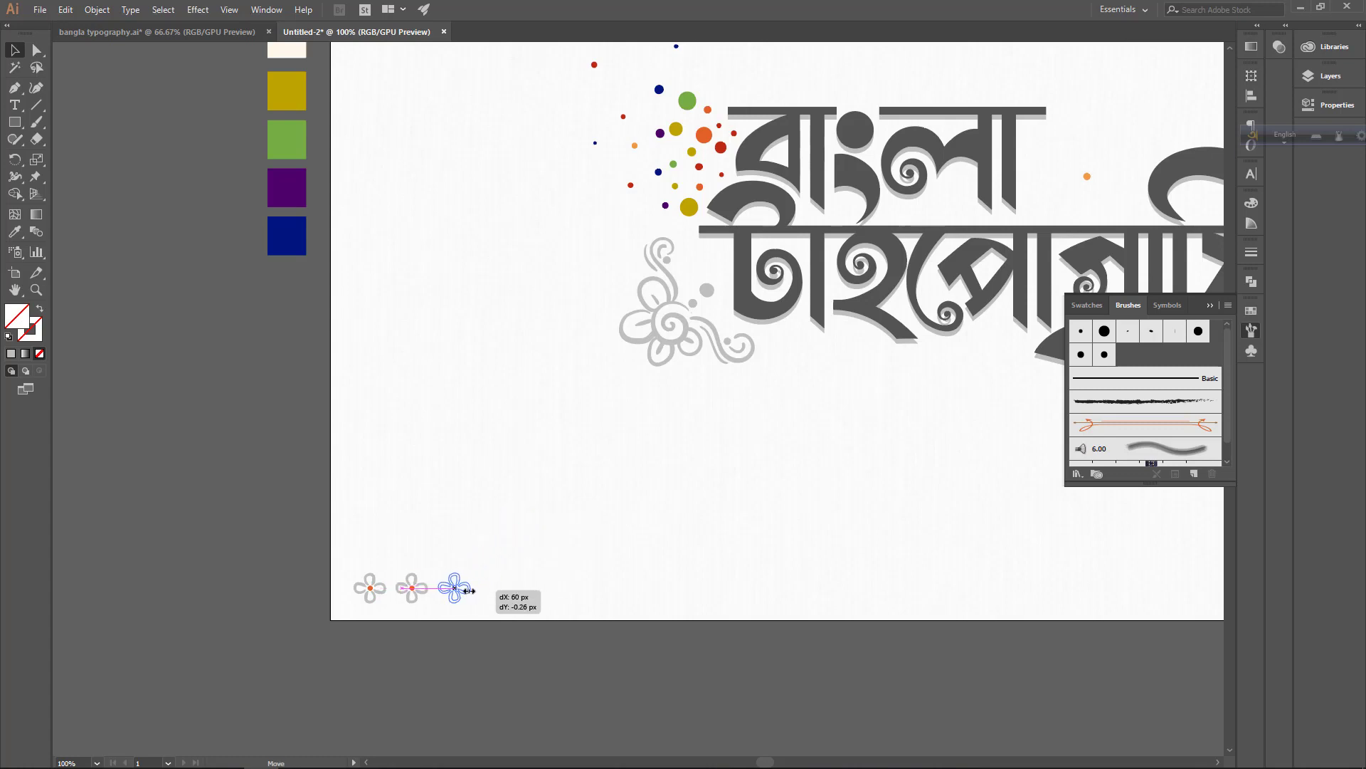
key(ctrl+z)
click(374, 569)
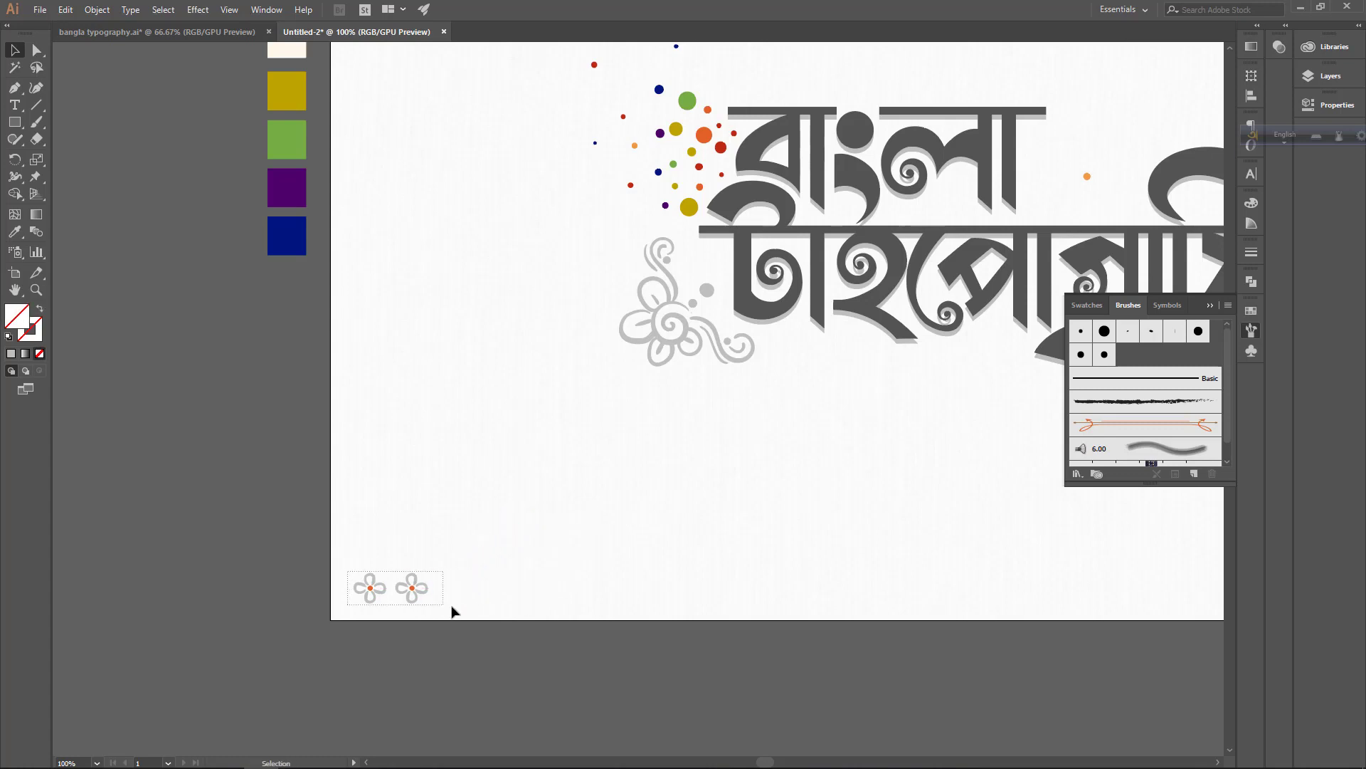
drag(452, 610, 506, 587)
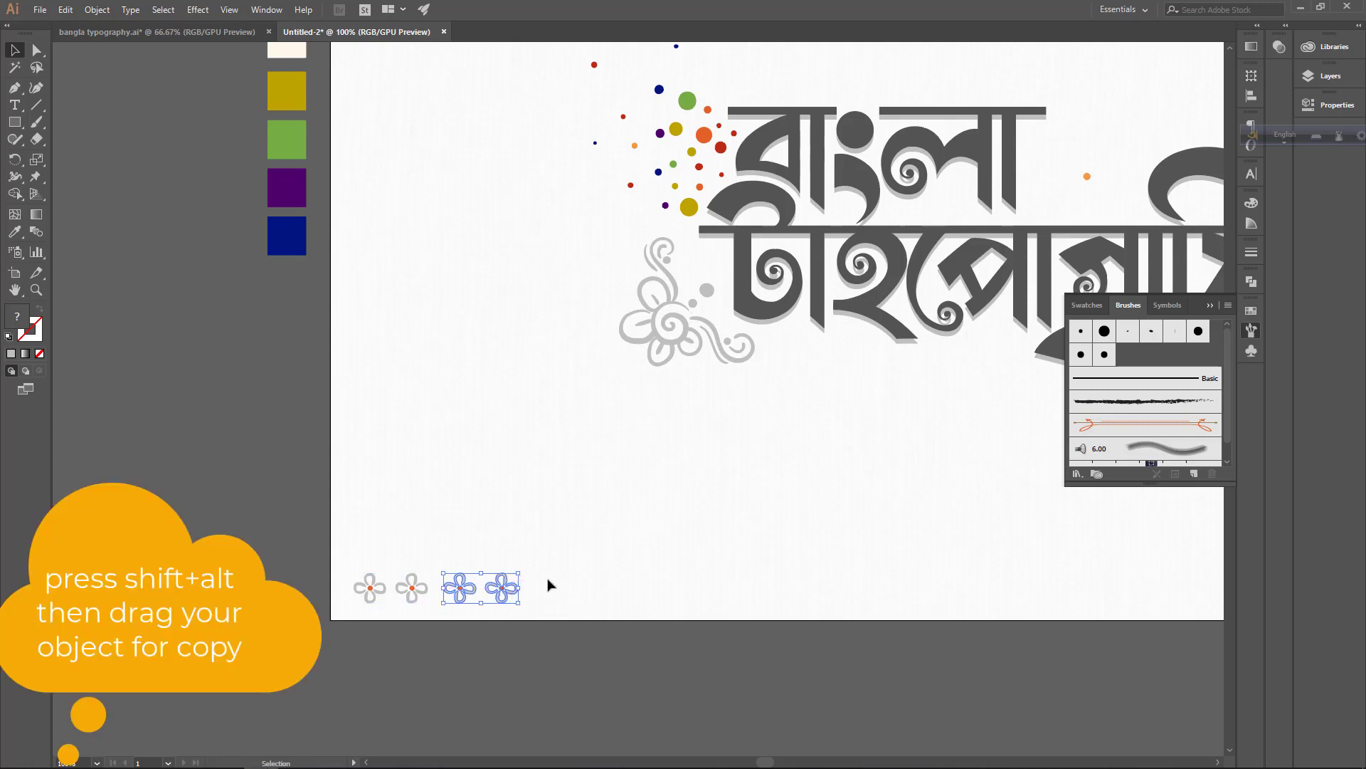
mouse_move(350, 567)
mouse_down()
mouse_move(548, 606)
mouse_move(769, 578)
mouse_move(556, 578)
mouse_up()
click(736, 575)
drag(464, 597, 835, 596)
click(813, 556)
Copy more flowers to complete the bottom border row.
key(ctrl+minus)
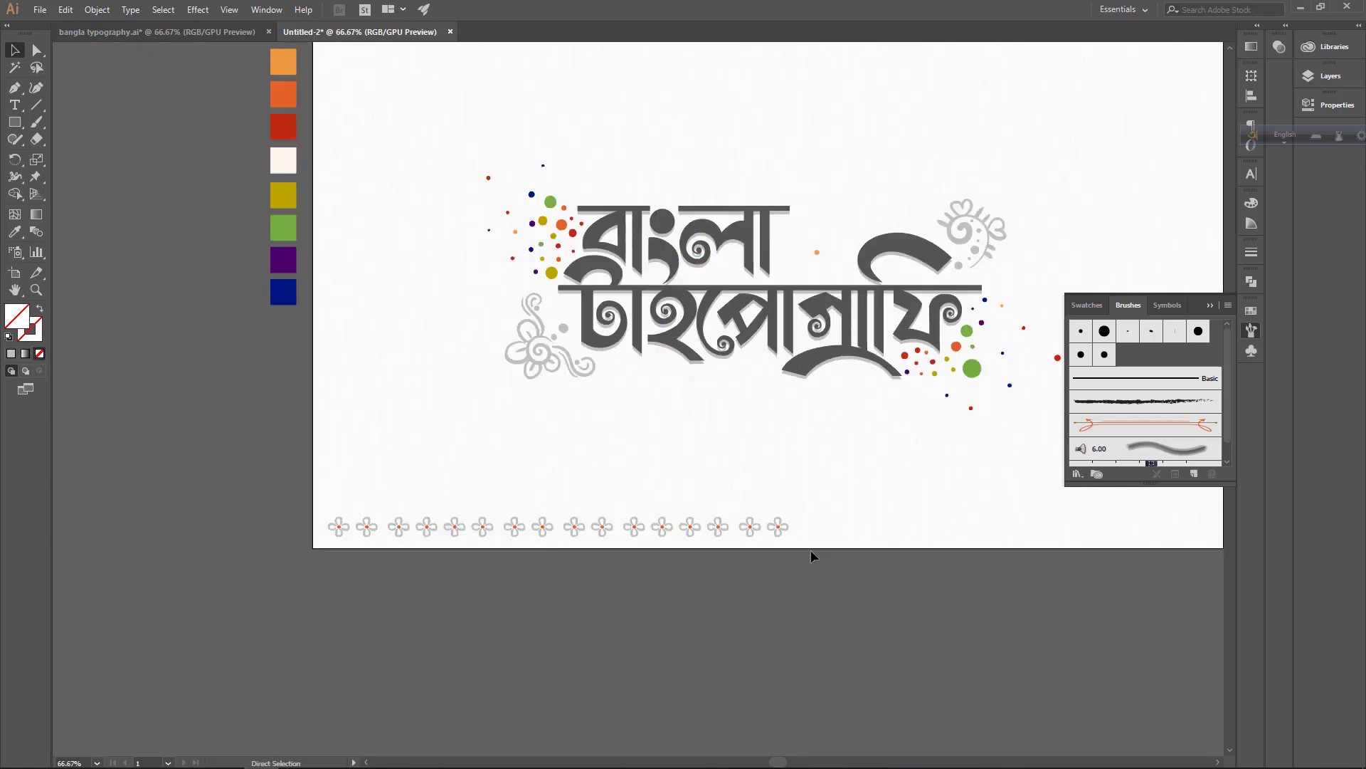
drag(701, 523, 489, 600)
mouse_move(379, 596)
mouse_down()
mouse_move(594, 629)
mouse_move(781, 610)
mouse_up()
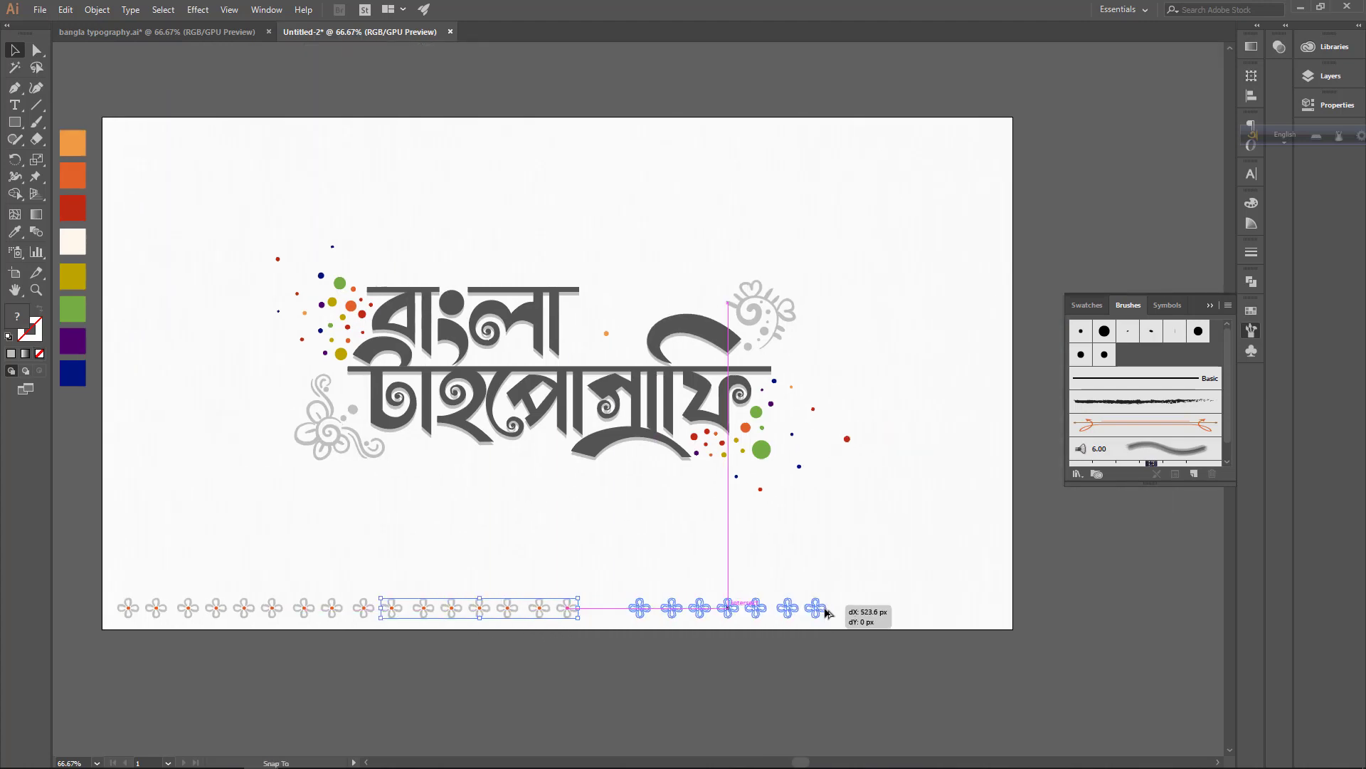
click(818, 595)
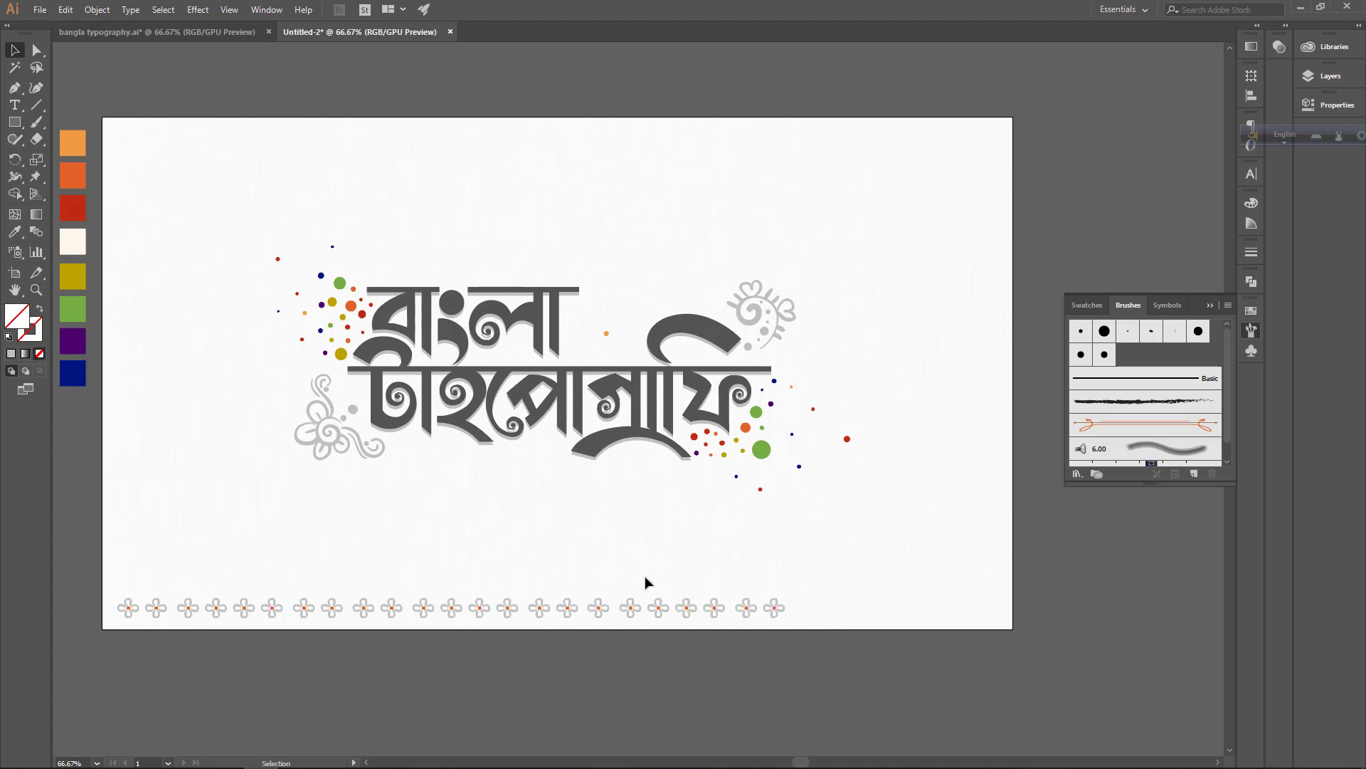
mouse_move(629, 570)
mouse_down()
mouse_move(798, 623)
mouse_move(989, 610)
mouse_move(163, 567)
mouse_up()
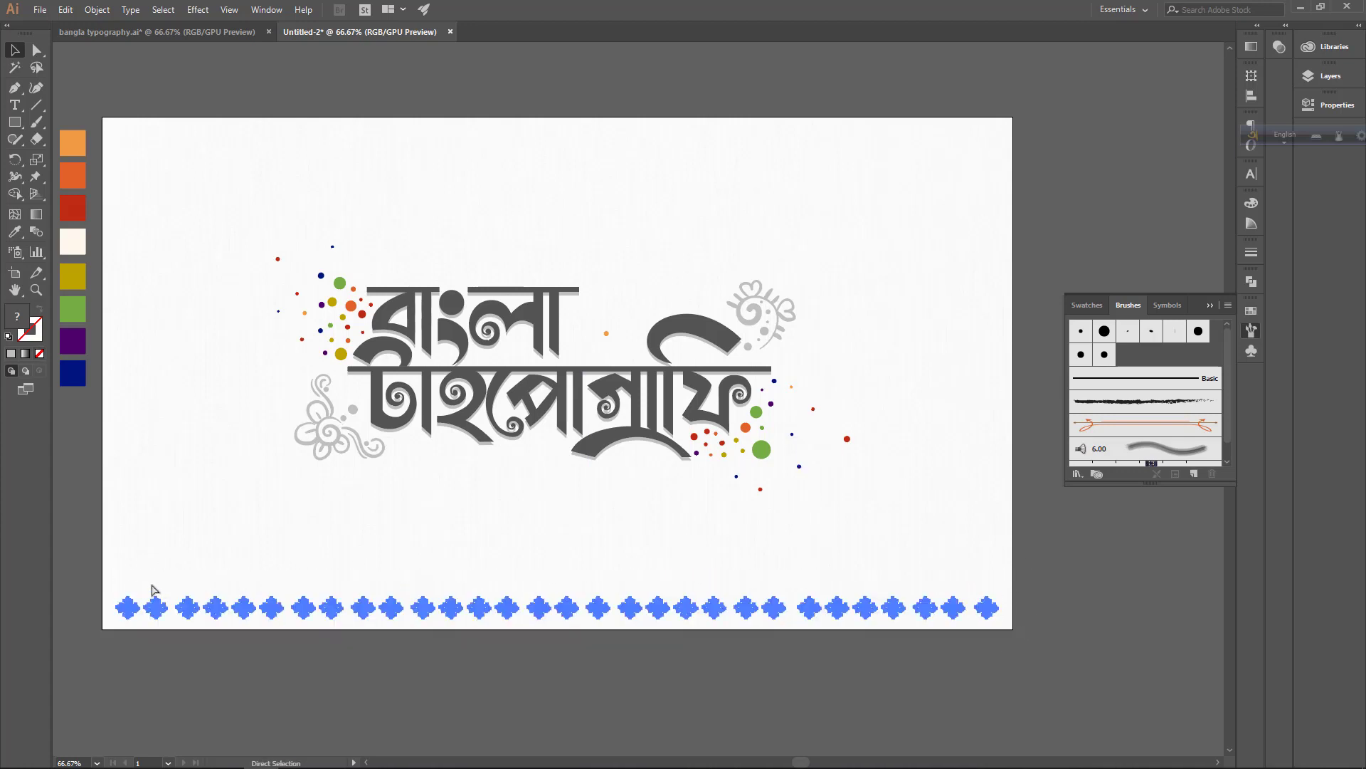
Copy the flower row up to the artboard's top edge.
alt+shift+drag(420, 617, 420, 144)
click(476, 92)
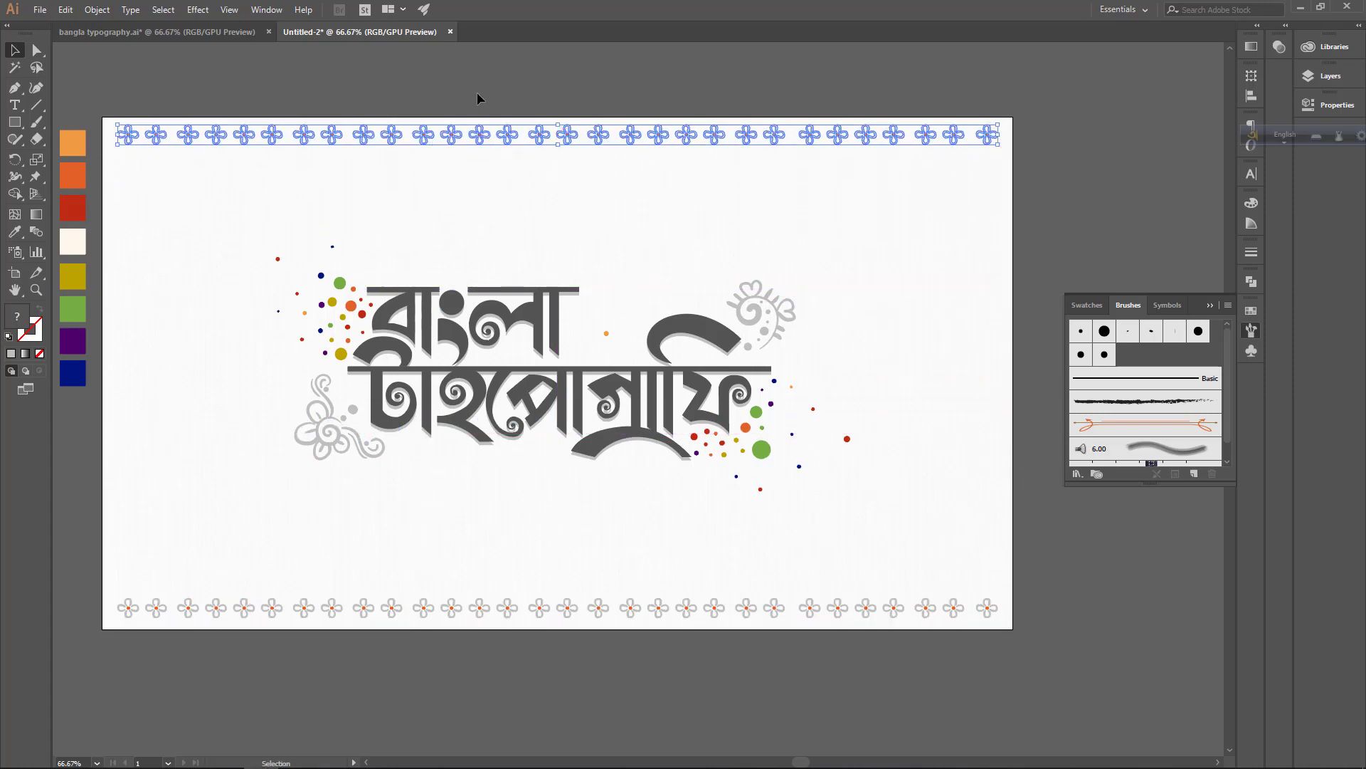
key(ctrl+minus)
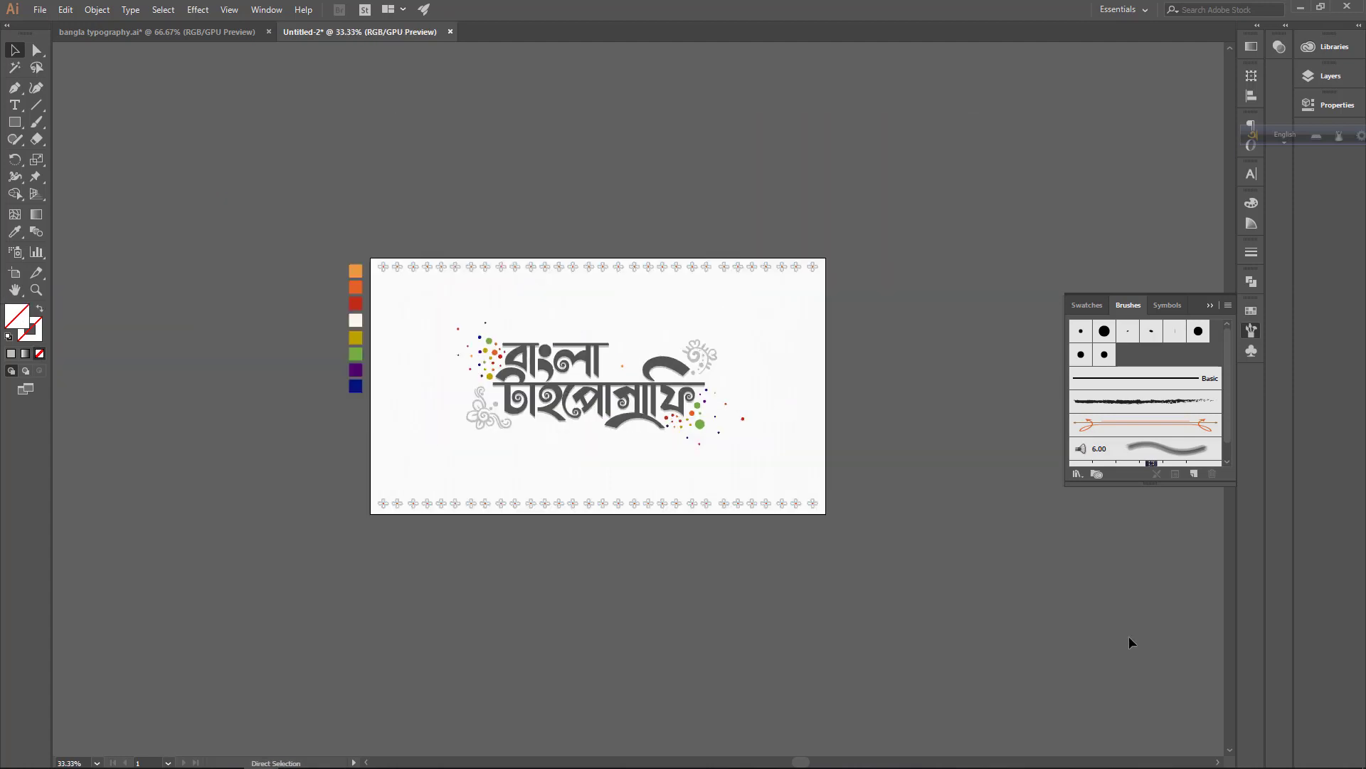
key(ctrl+plus)
key(ctrl+minus)
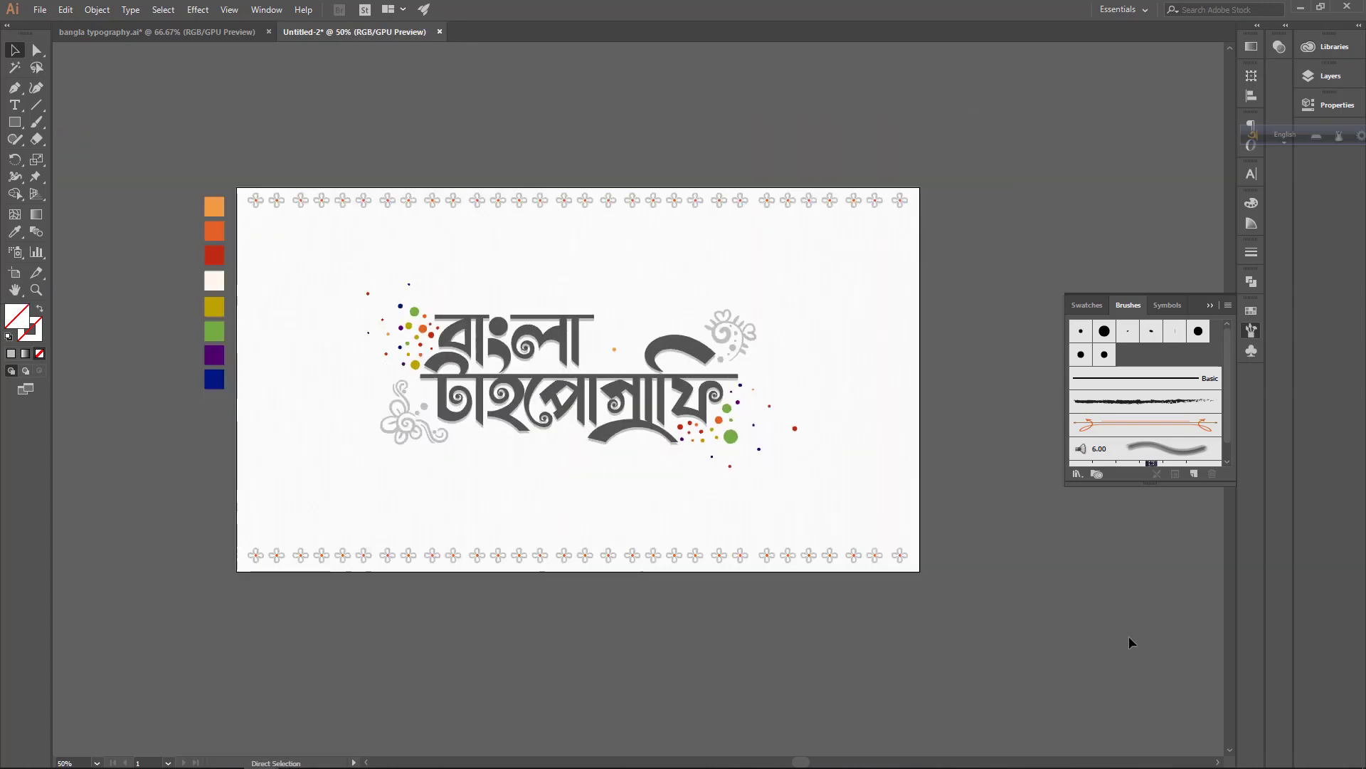
key(ctrl+plus)
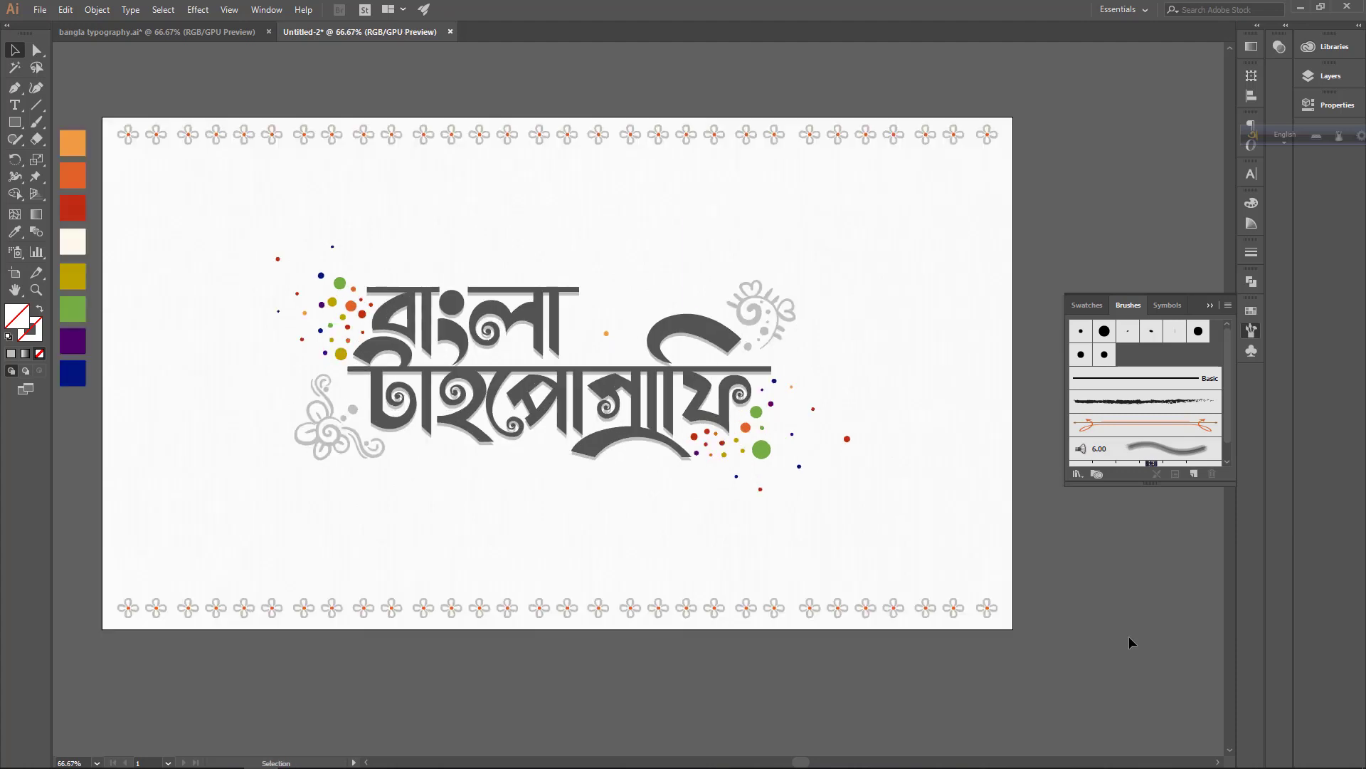
Colour the round dot of the ং glyph with the red swatch.
click(451, 338)
click(477, 277)
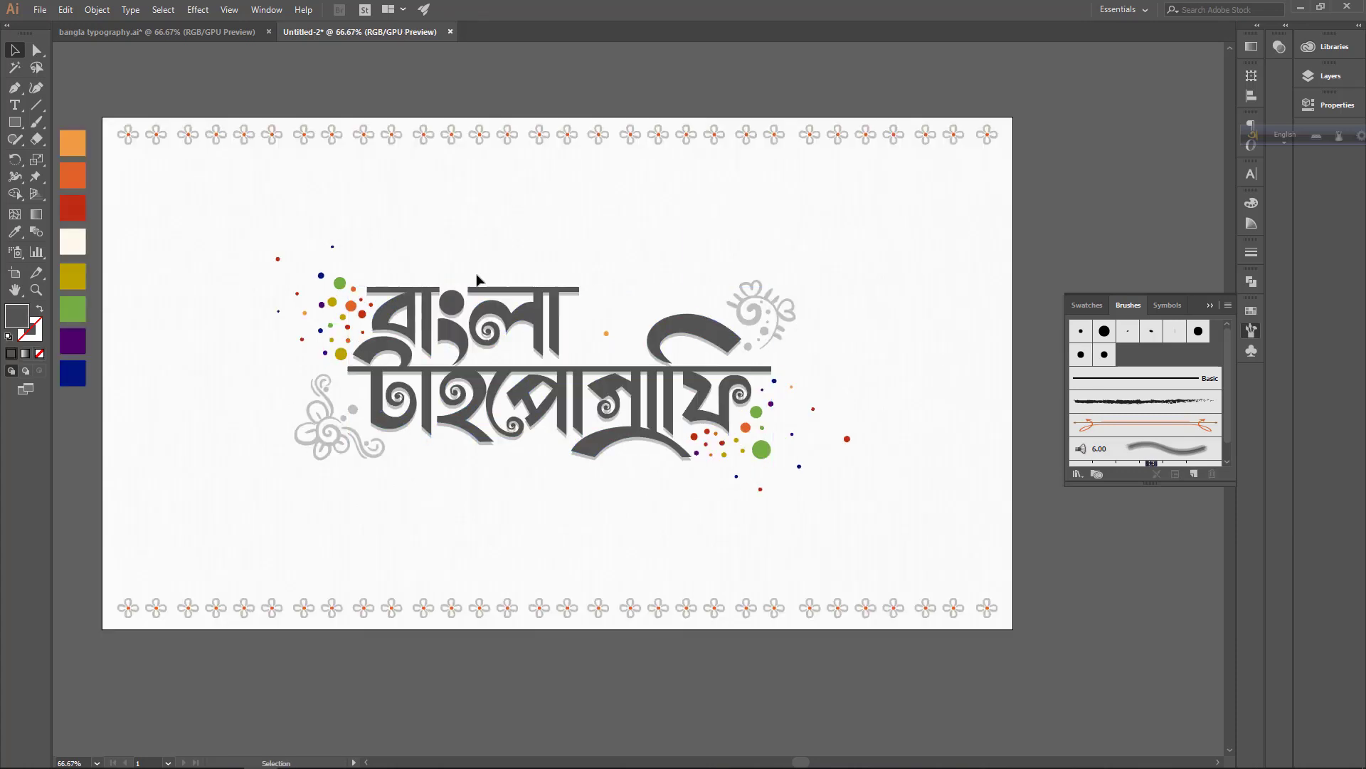
click(461, 311)
key(i)
key(v)
click(173, 225)
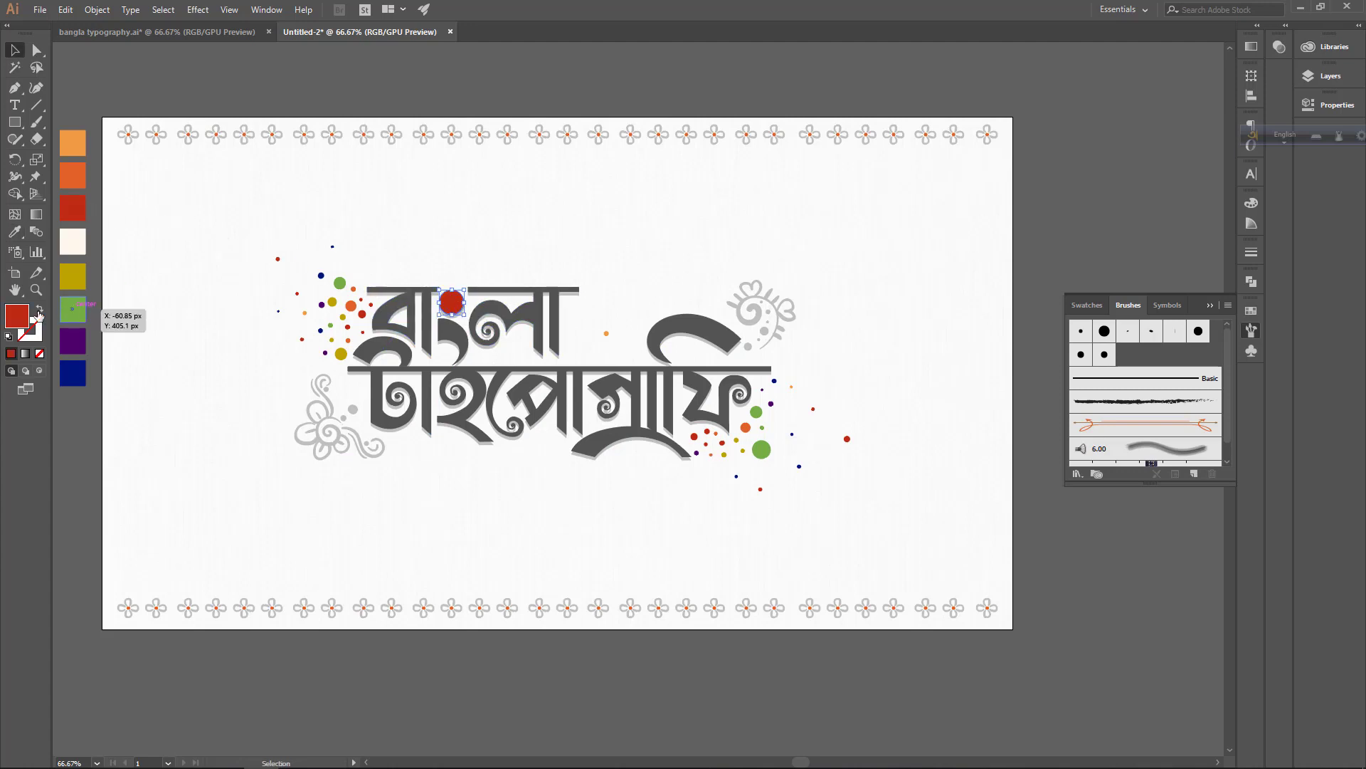
Set the lettering dot's fill to bright red FF1800 in the Color Picker.
double_click(17, 314)
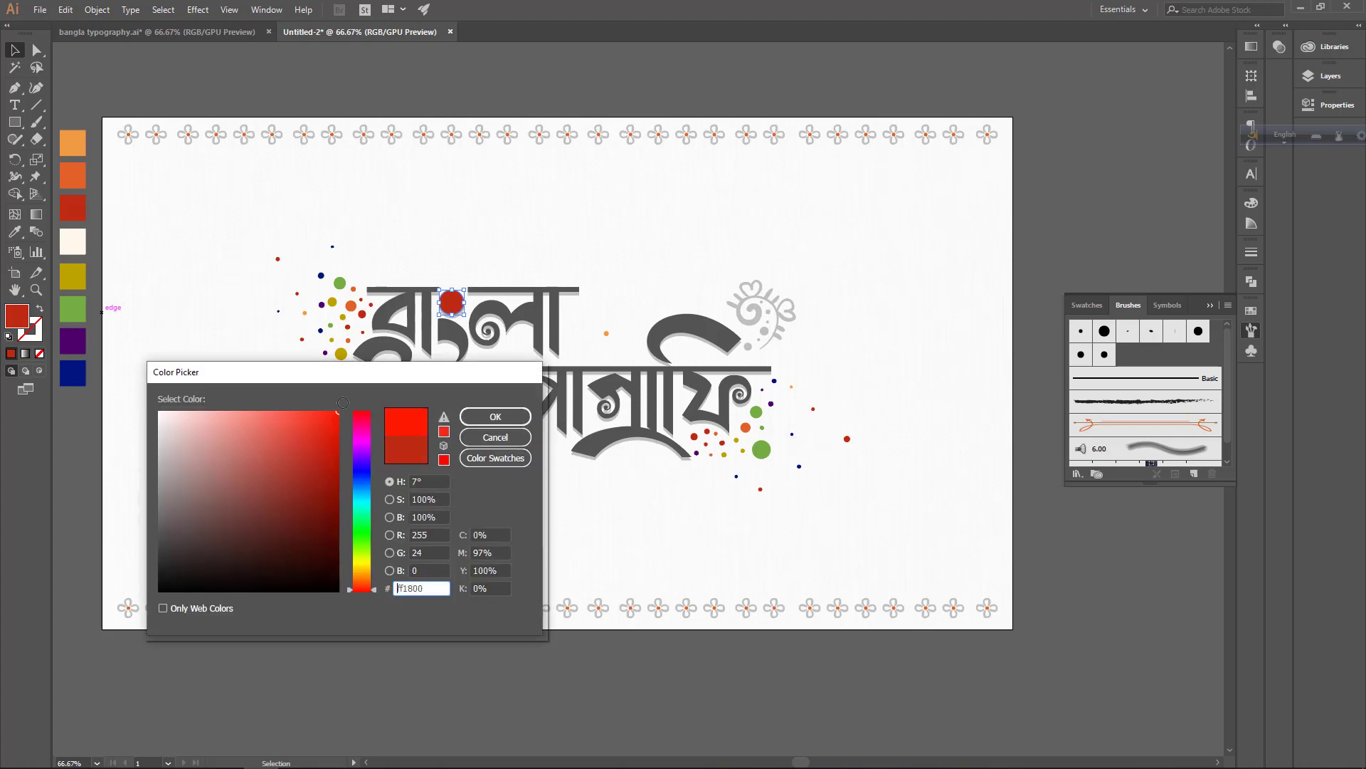
click(471, 417)
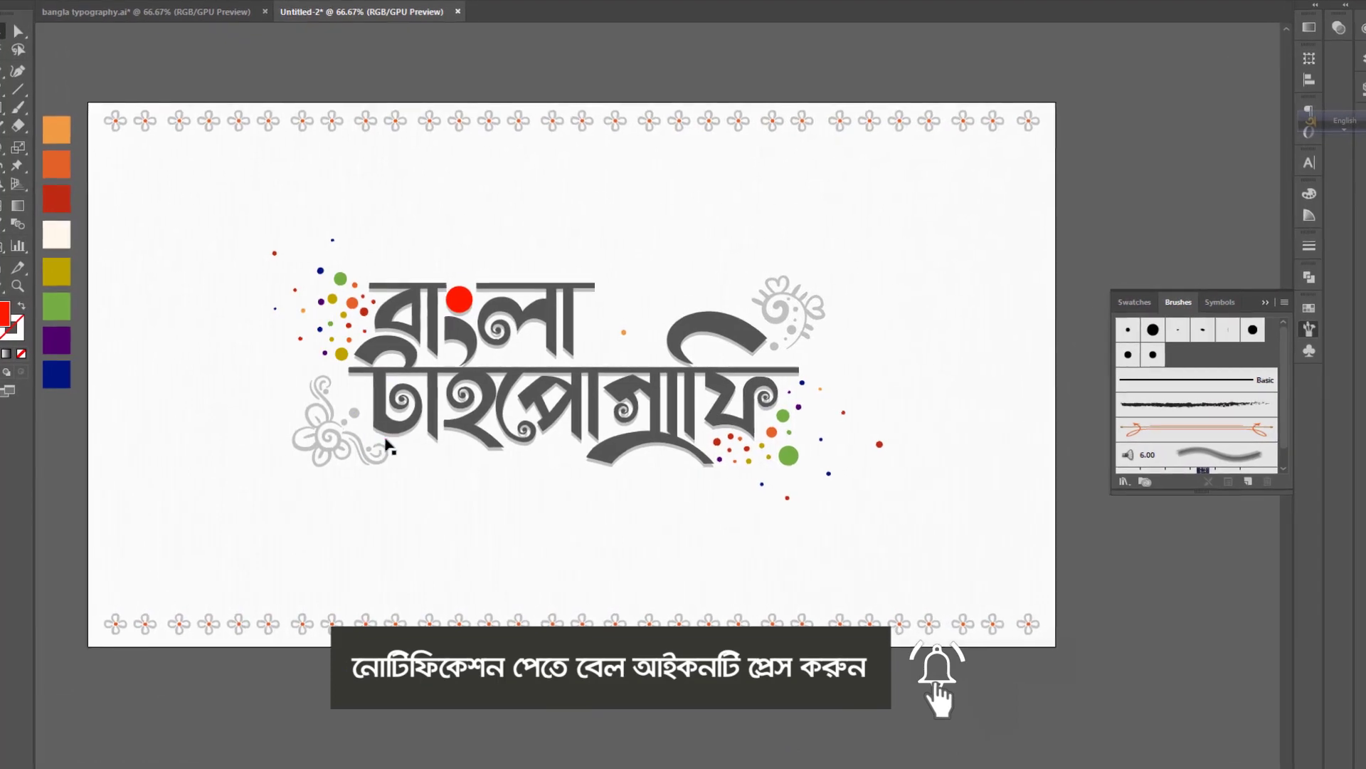
click(387, 441)
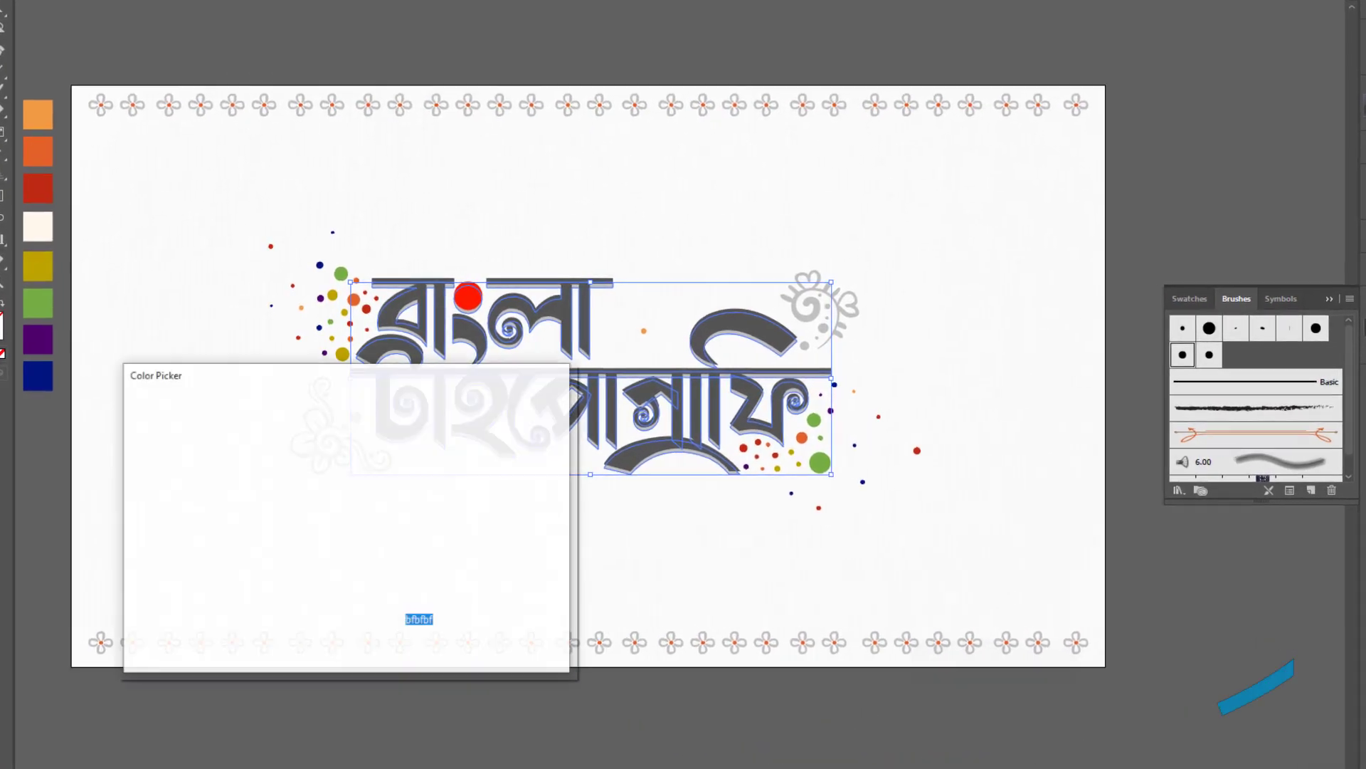